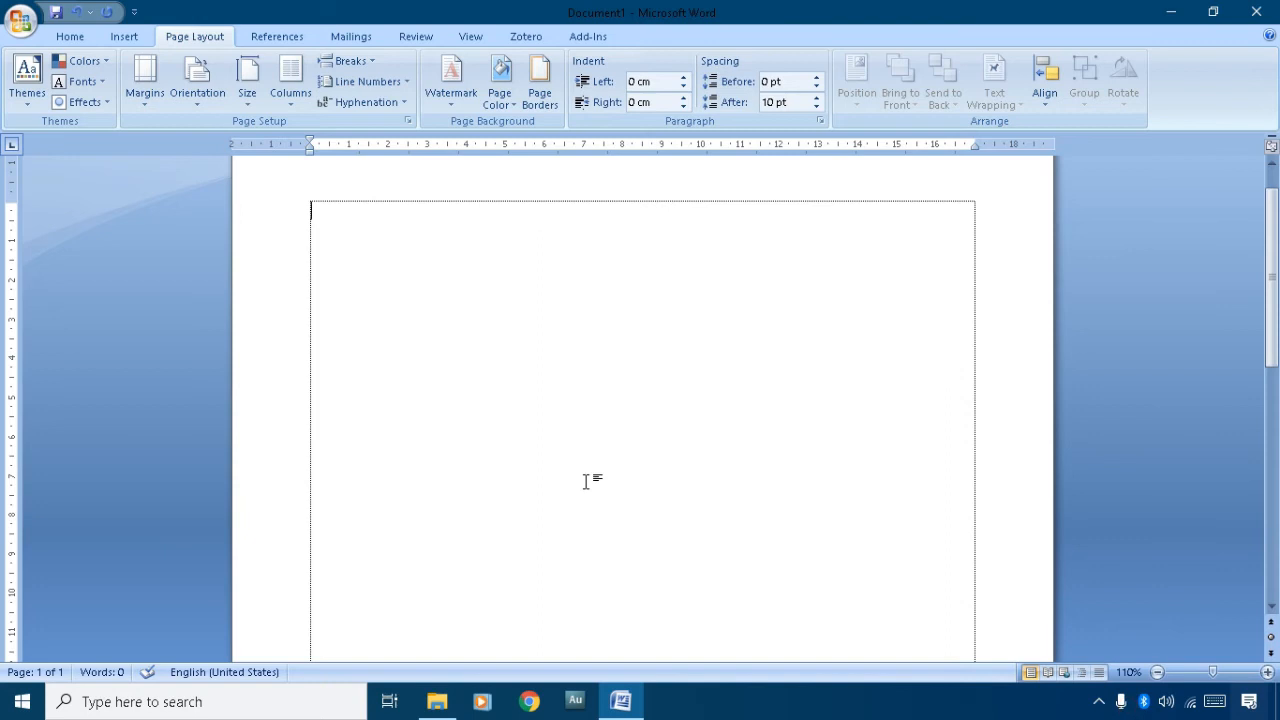
- Enter the centered title "KITA SEDANG BELAJAR PENOMORAN TEXT DI CHANNEL SEKEDAR HOBI" on the first line
scroll(578, 485, up, 1)
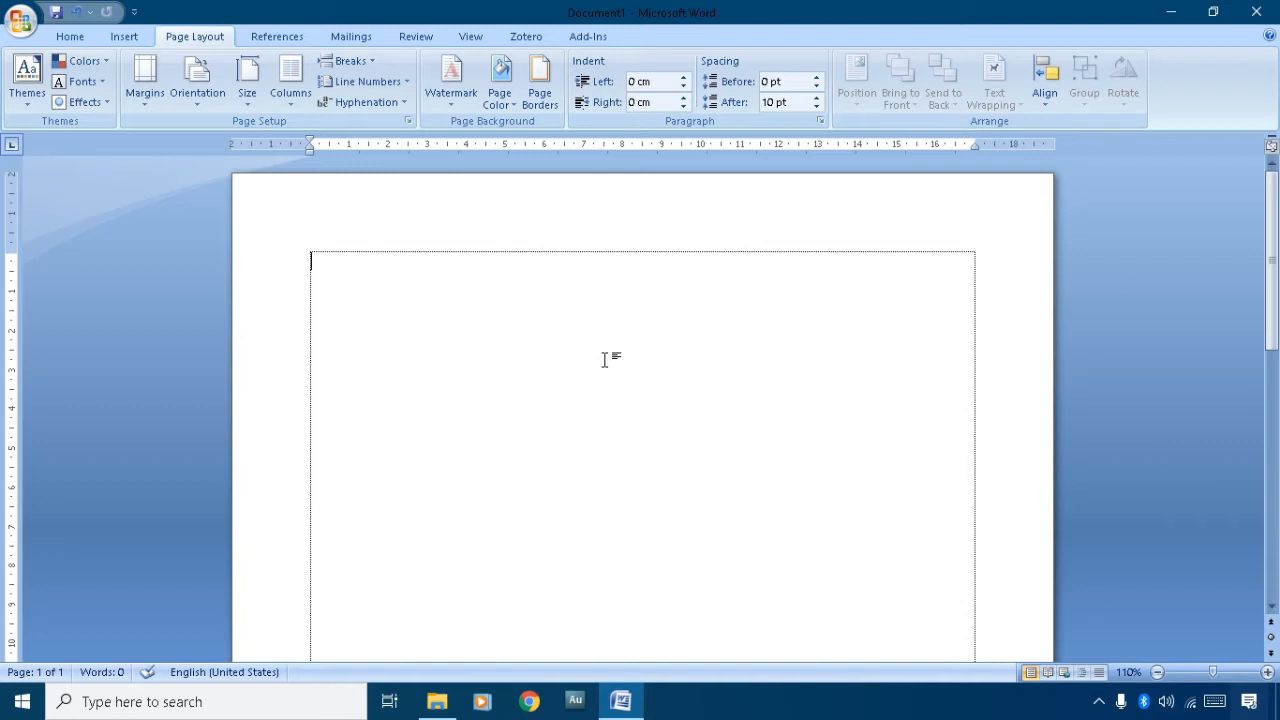
click(72, 37)
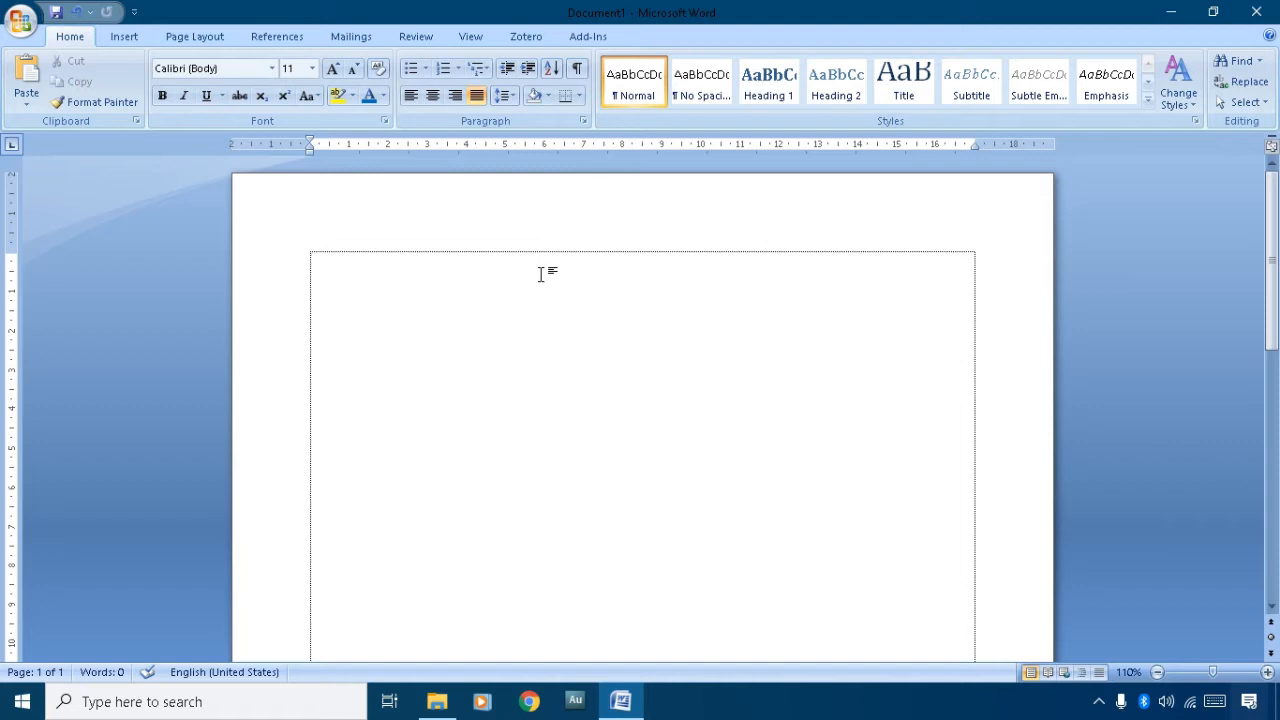
key(ctrl+e)
text(KITA SEDANG BELAJAR PENOMORAN TEXT DI CHANNEL SEKEDAR HOBI)
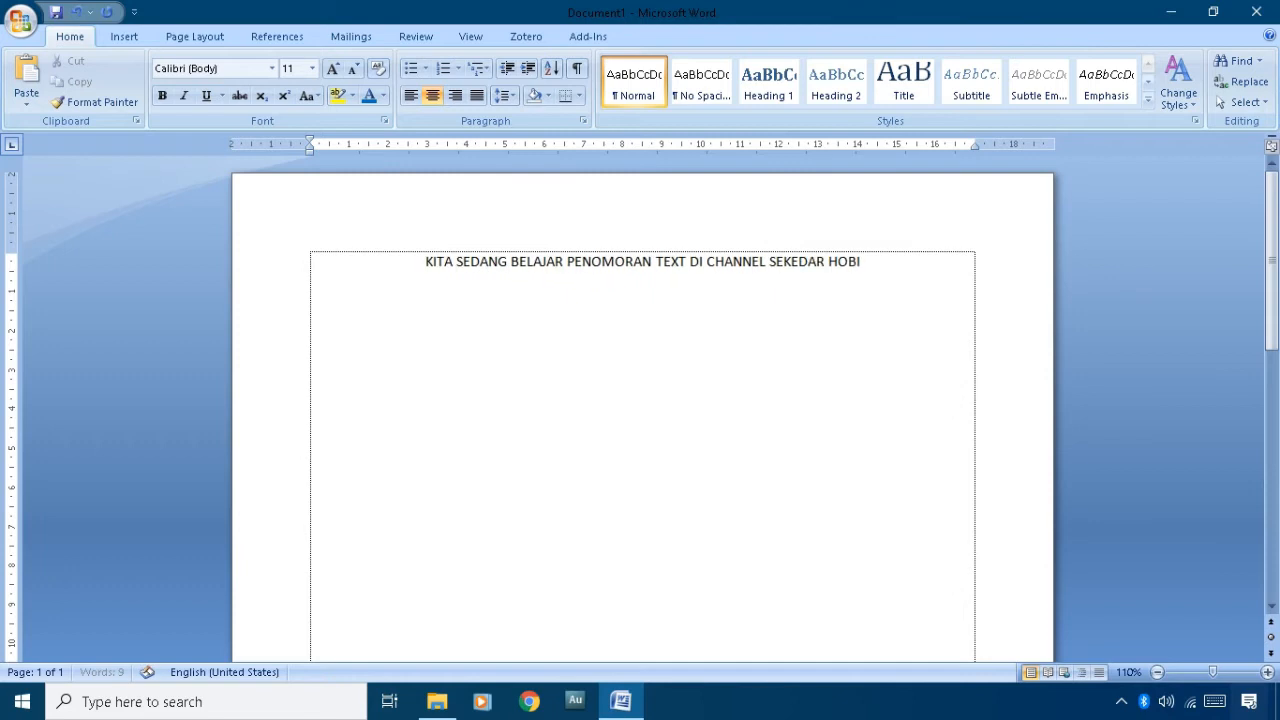
- Add a justified paragraph below: "Penomoran text disebut juga dengan BULLETS and NUMBERING, dimana ada 3 jenis penomoran text, yaitu:"
key(Return)
key(ctrl+j)
text(Penomoran text disebut)
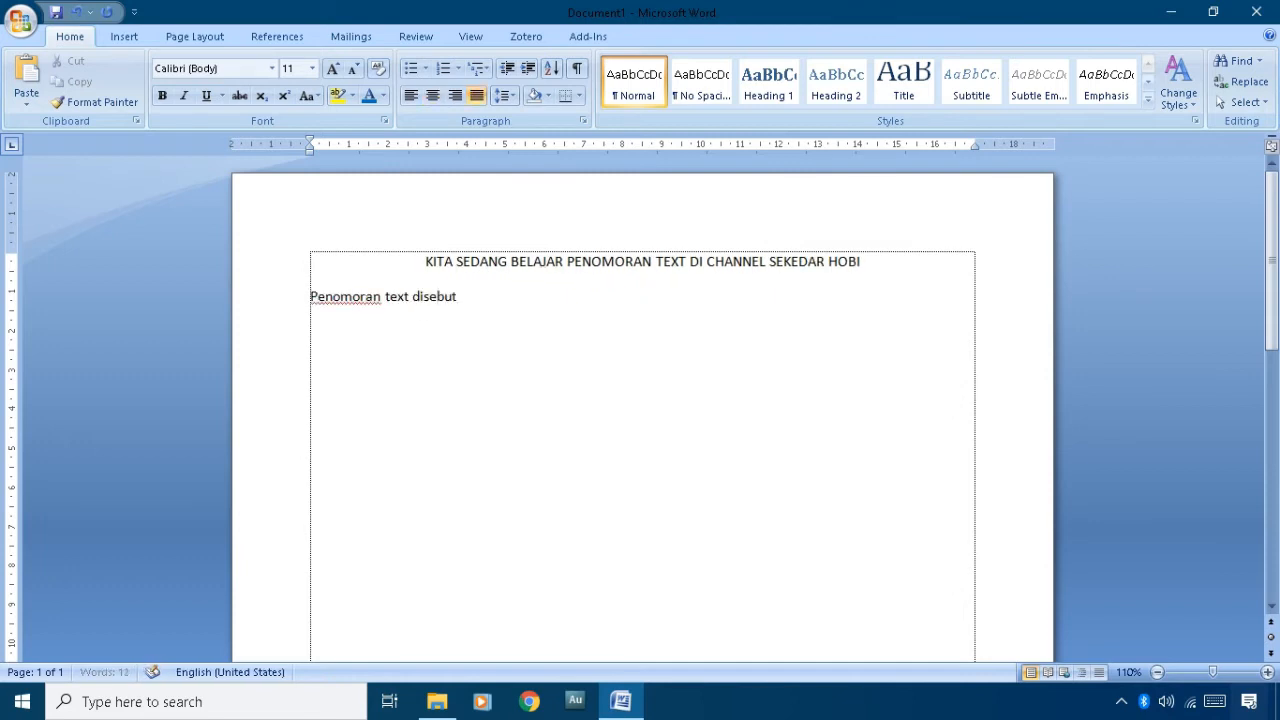
text( juga dengan BULLETS and NUMBERING, dimana ada 3 jenis penomoran text, yaitu:)
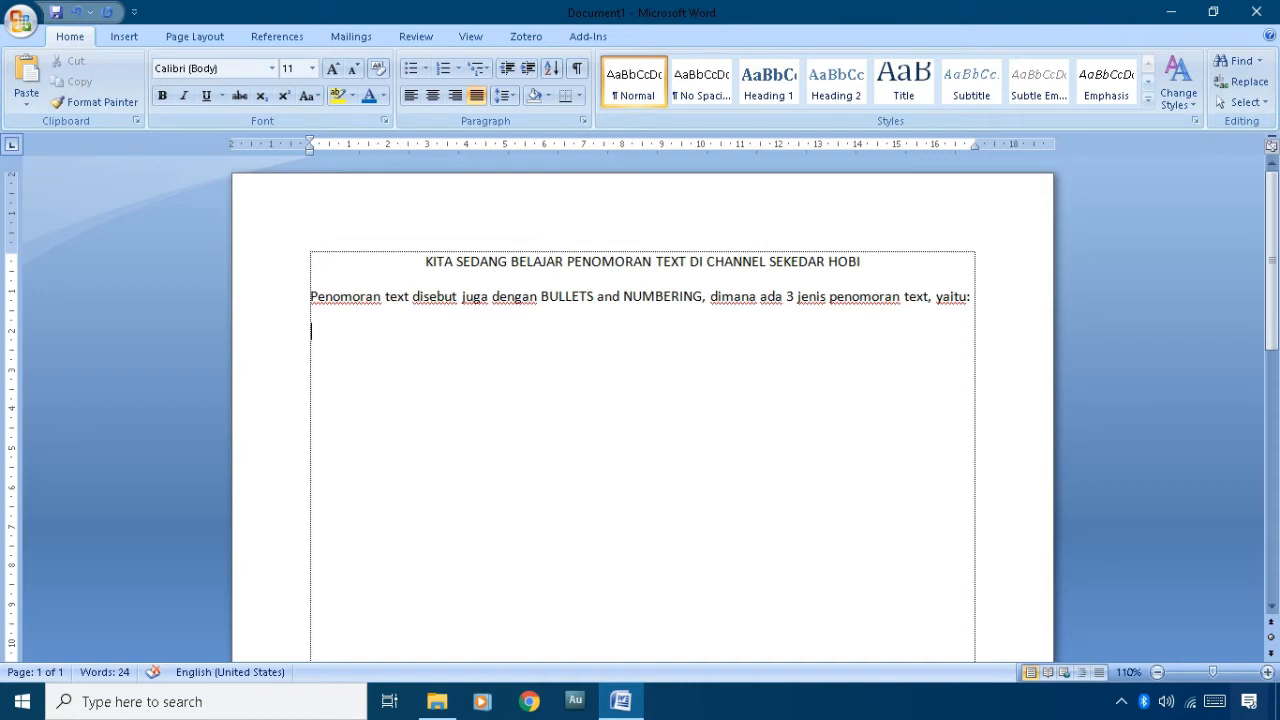
- Start an automatic numbered list with "1." on a new line below the paragraph
key(Return)
text(1.)
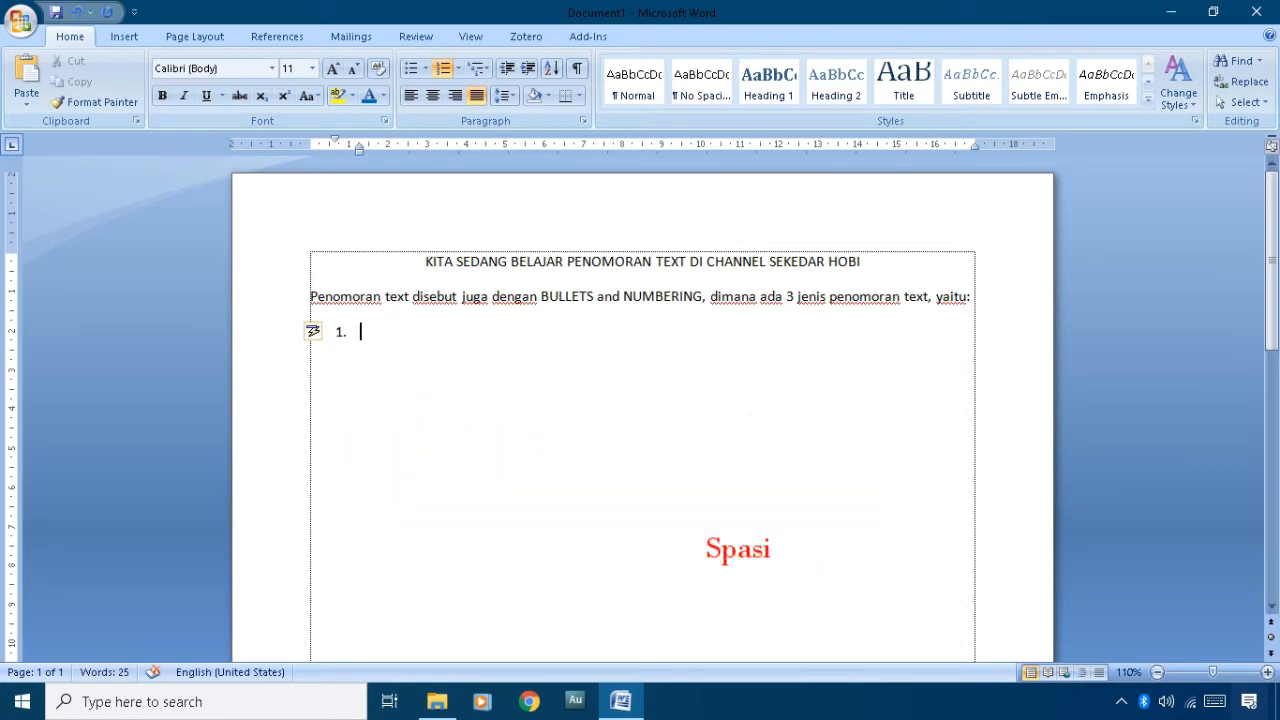
- Undo the automatic numbering on the new line to compare a plain-text "1." with the automatic list number
key(BackSpace)
click(340, 331)
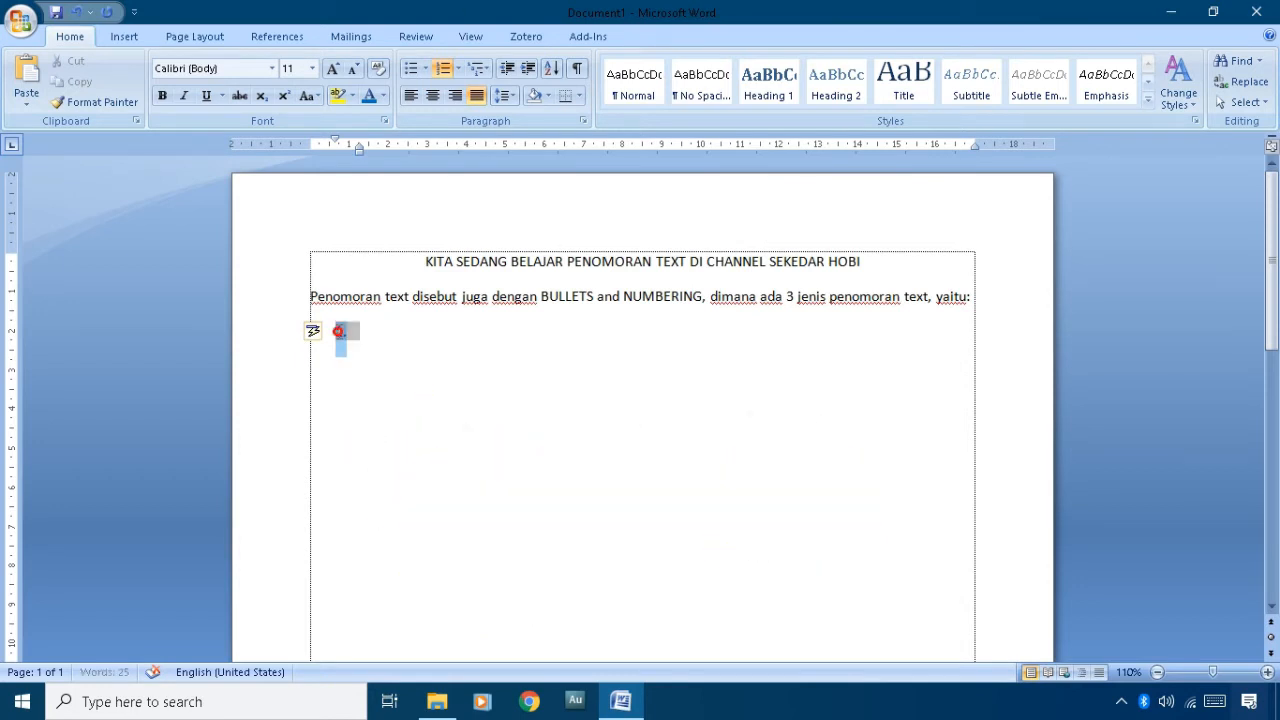
click(364, 330)
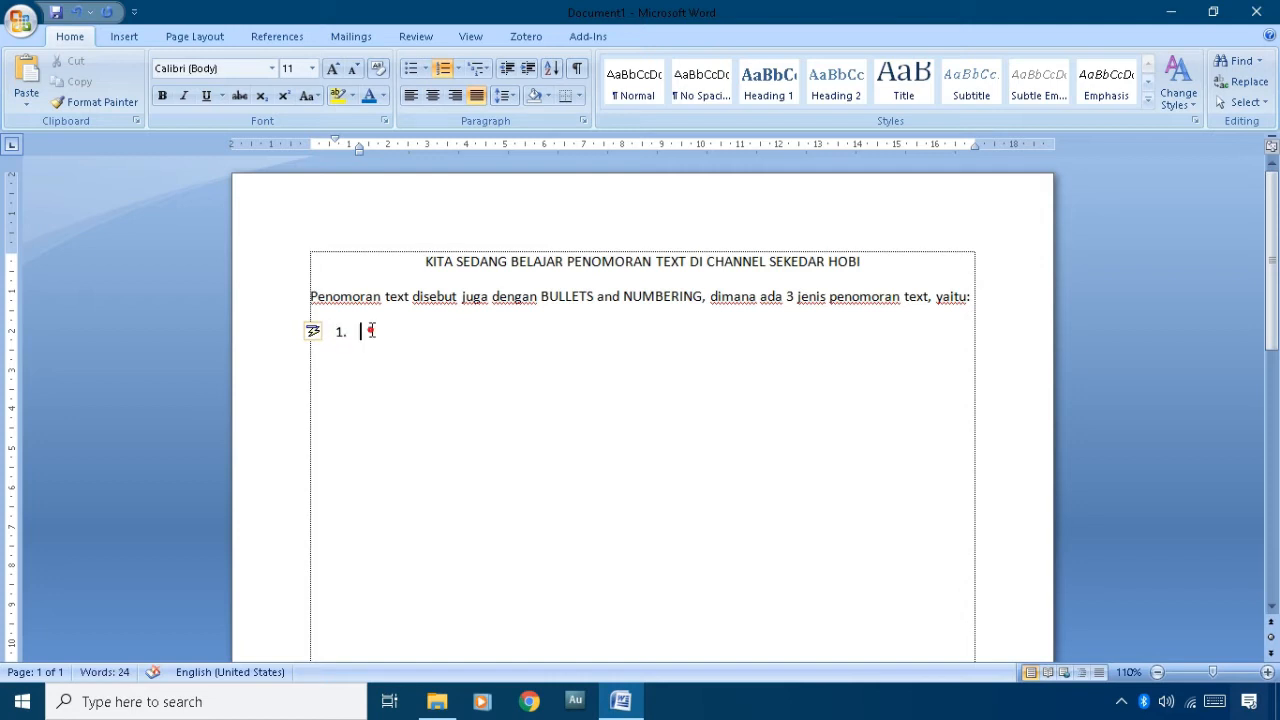
key(ctrl+z)
click(314, 331)
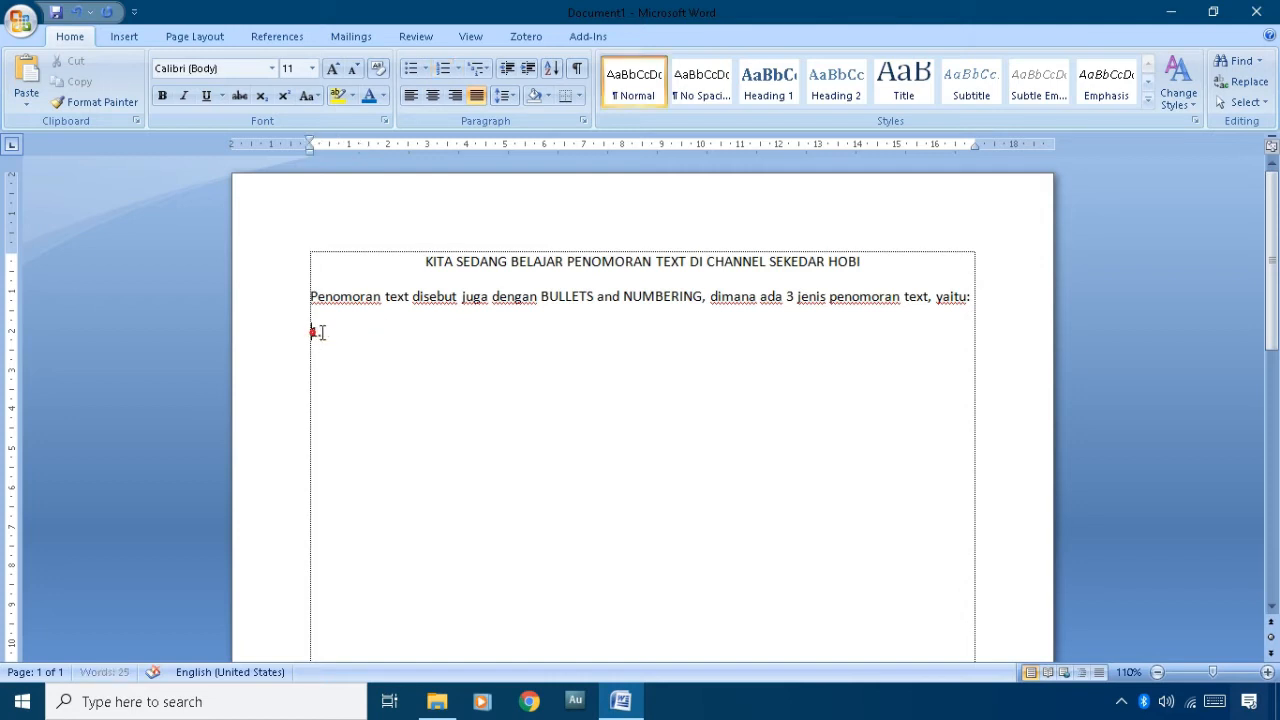
click(313, 332)
click(315, 334)
click(313, 335)
click(317, 332)
click(312, 331)
click(318, 331)
click(335, 331)
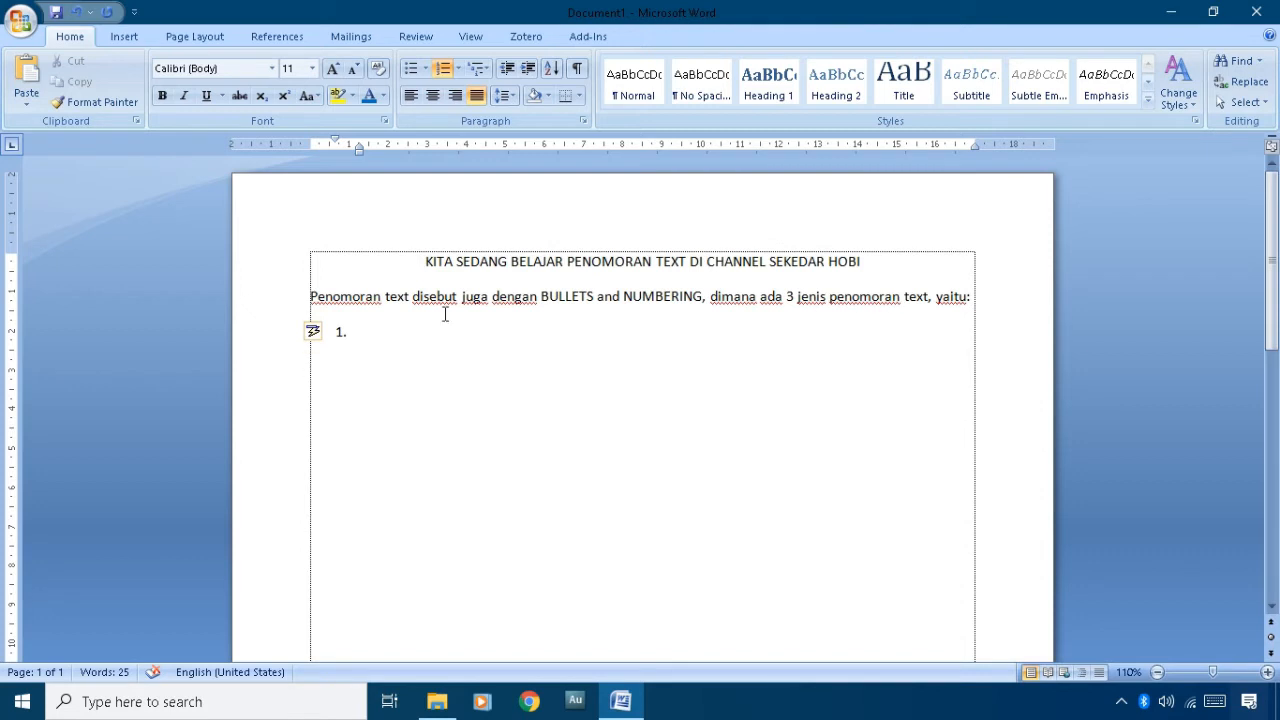
- Outdent the list number to the margin, enter "BULLETS" as item 1, and add the unnumbered line "Yaitu penomoran text yang berupa simbol, misalnya :" under it
key(ctrl+shift+m)
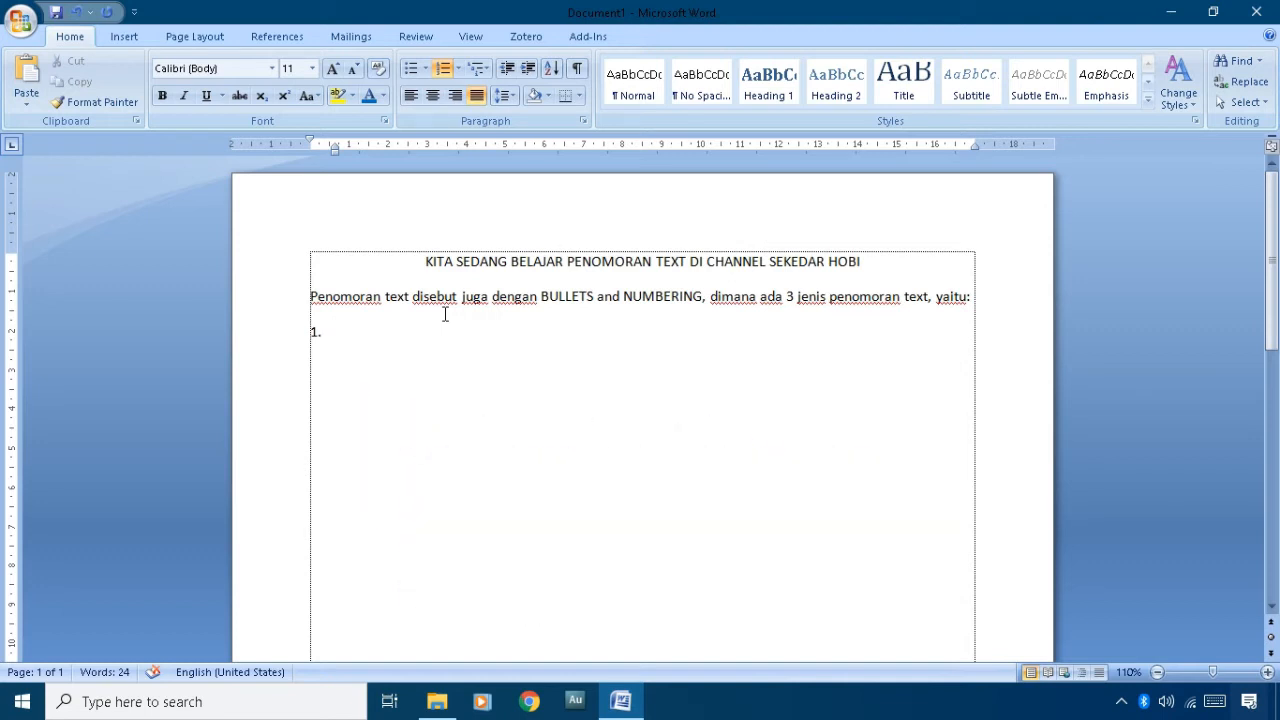
text(BULLETS)
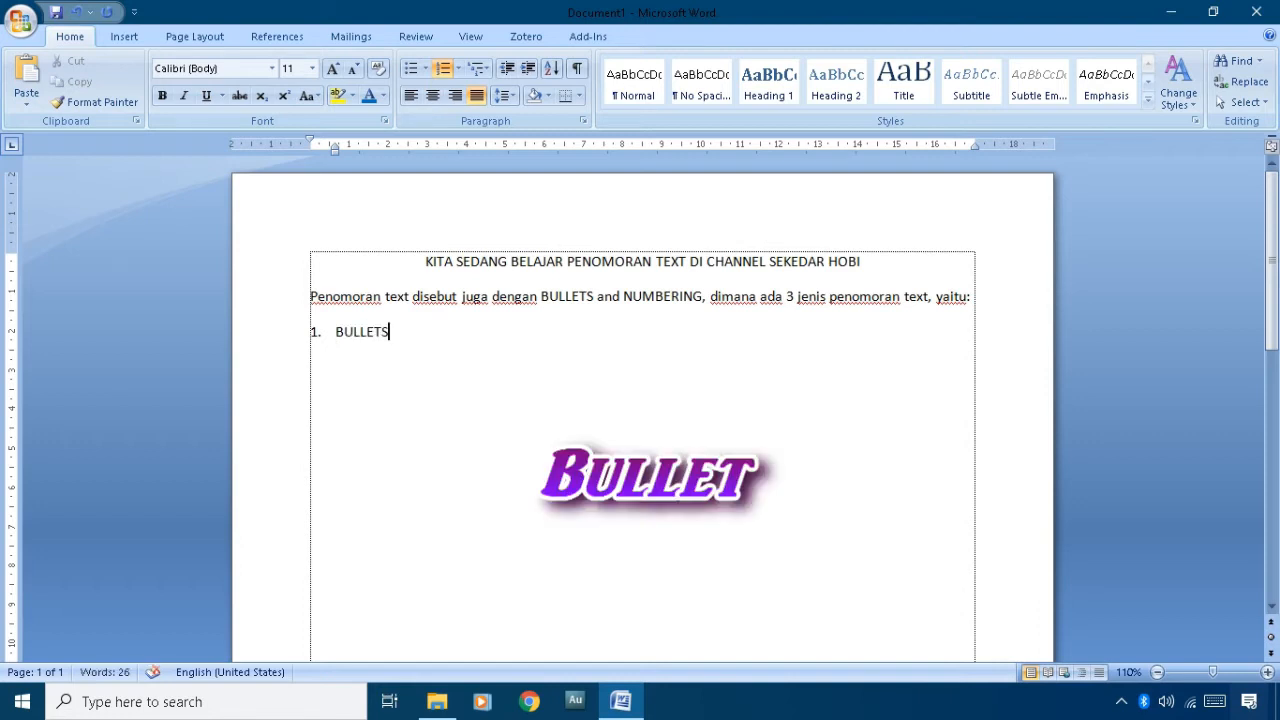
key(Return)
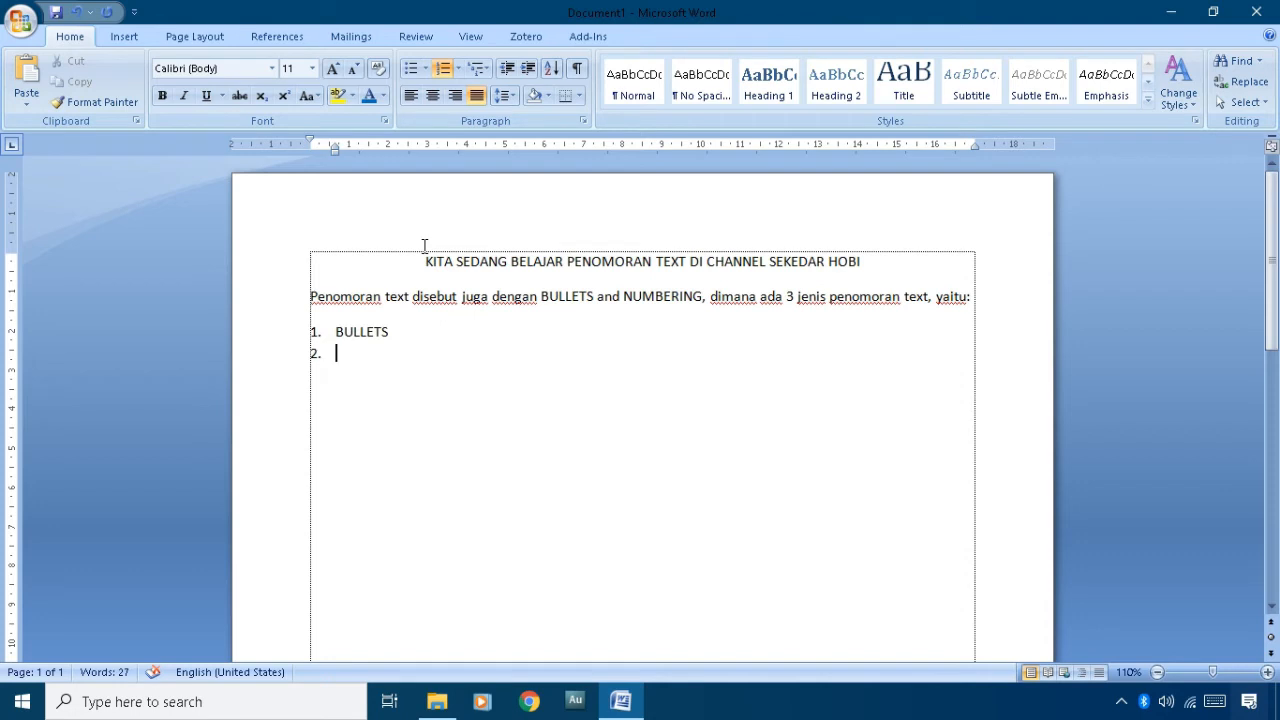
key(BackSpace)
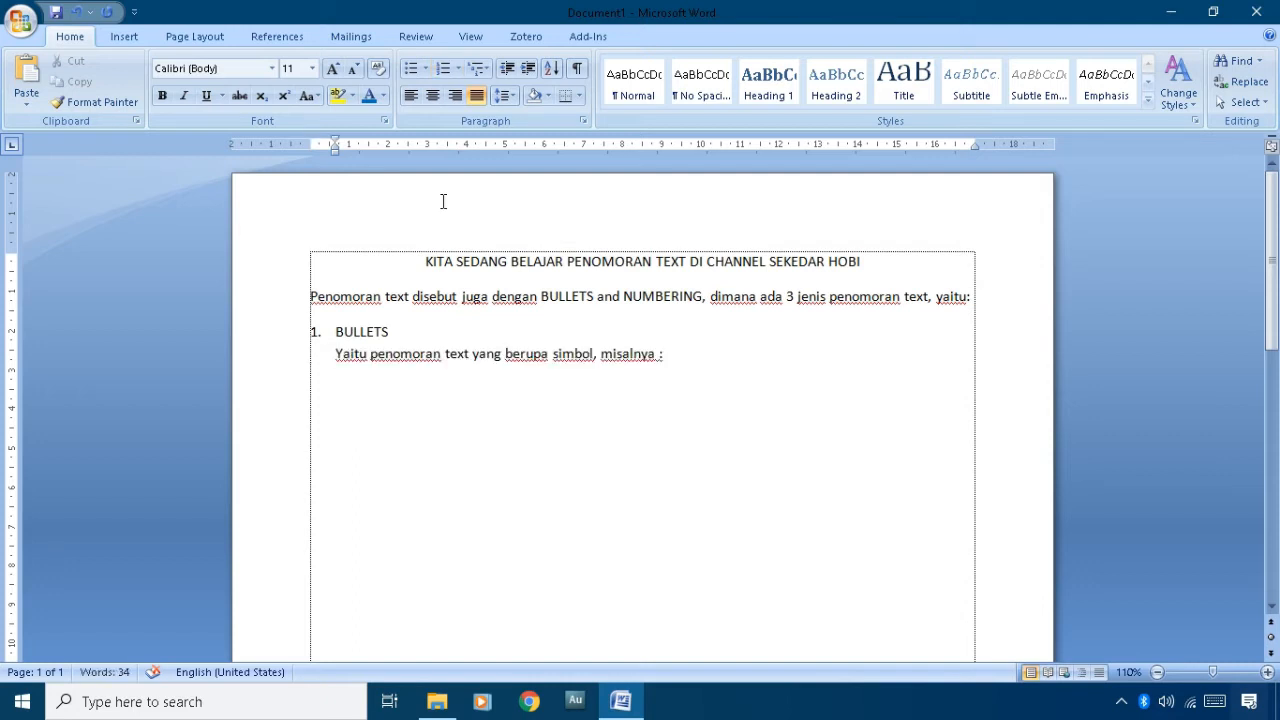
- Add a round-bulleted item "Ini adalah titik tebal" below the explanation and decrease its indent by one level
click(406, 70)
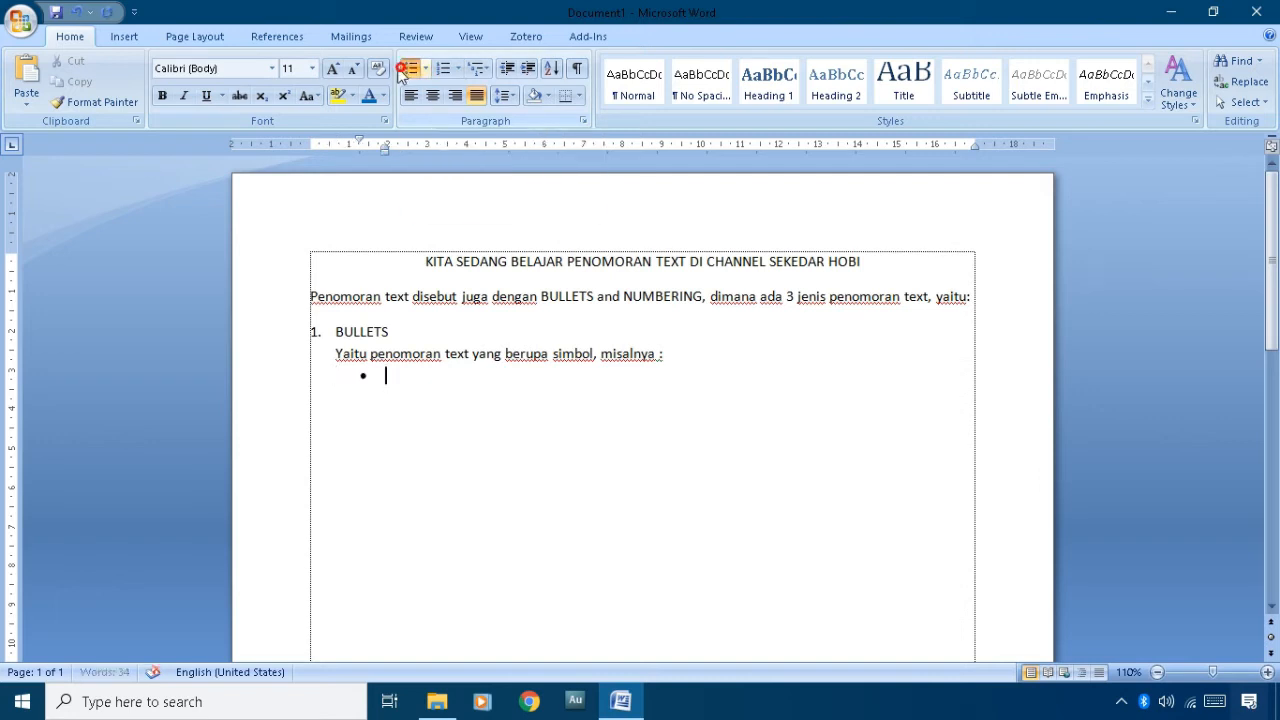
text(Ini adalah titik tebal)
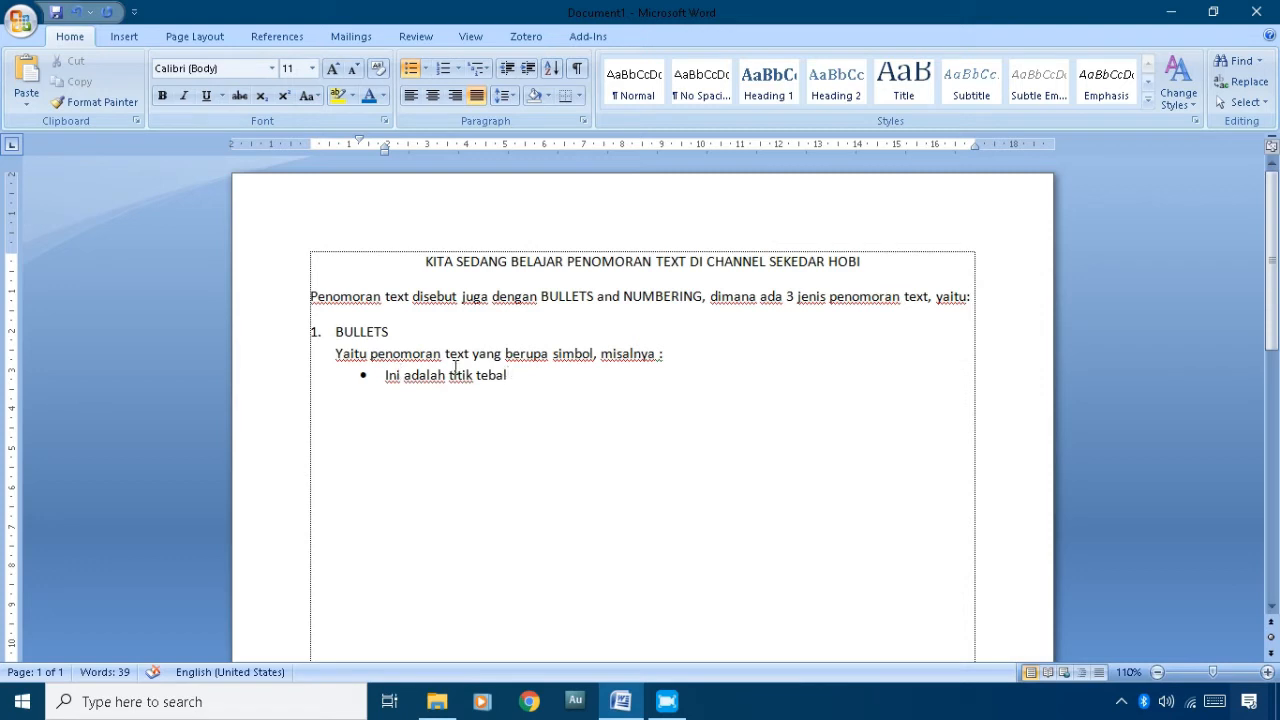
key(shift+Tab)
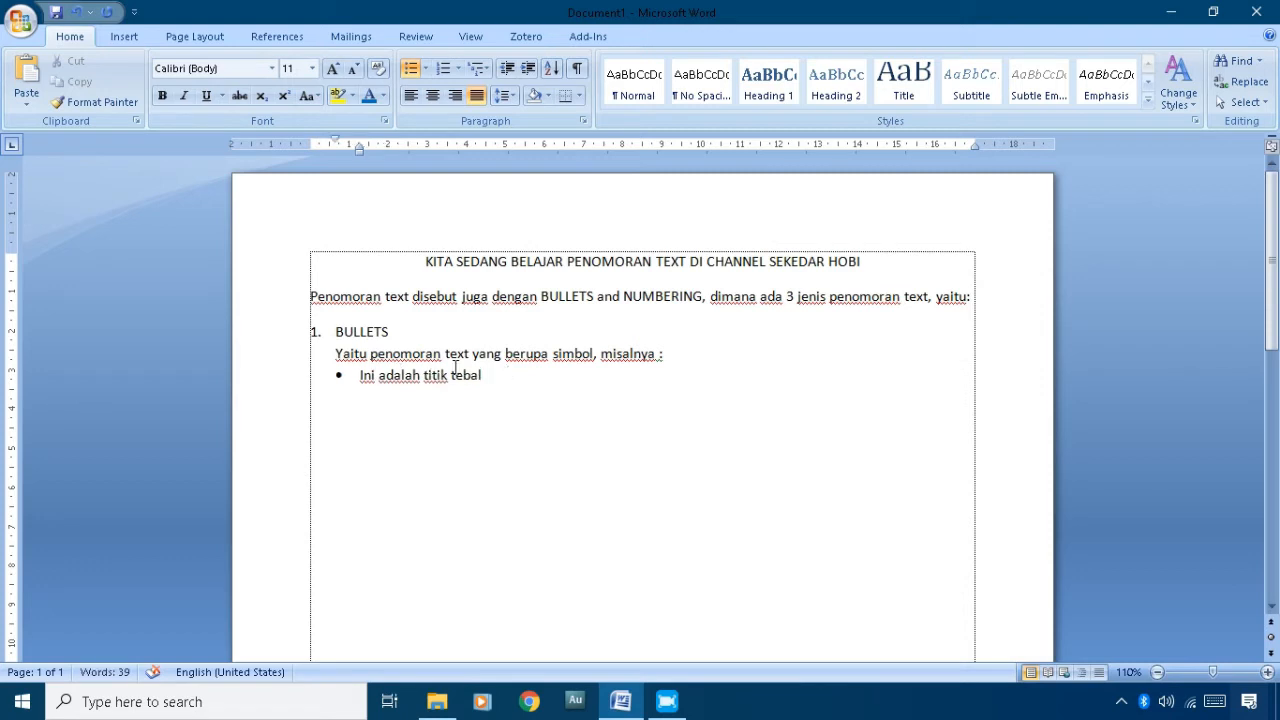
key(Return)
key(ctrl+z)
mouse_move(373, 386)
click(338, 375)
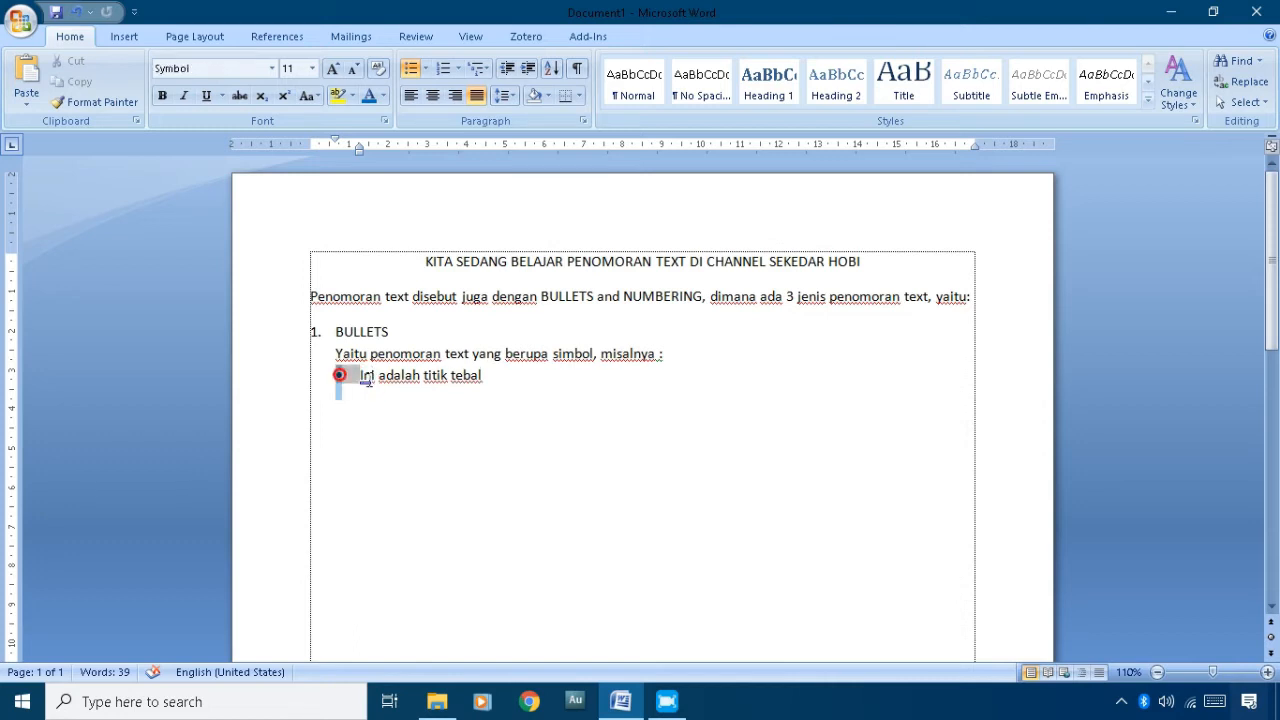
click(366, 376)
click(339, 378)
click(357, 378)
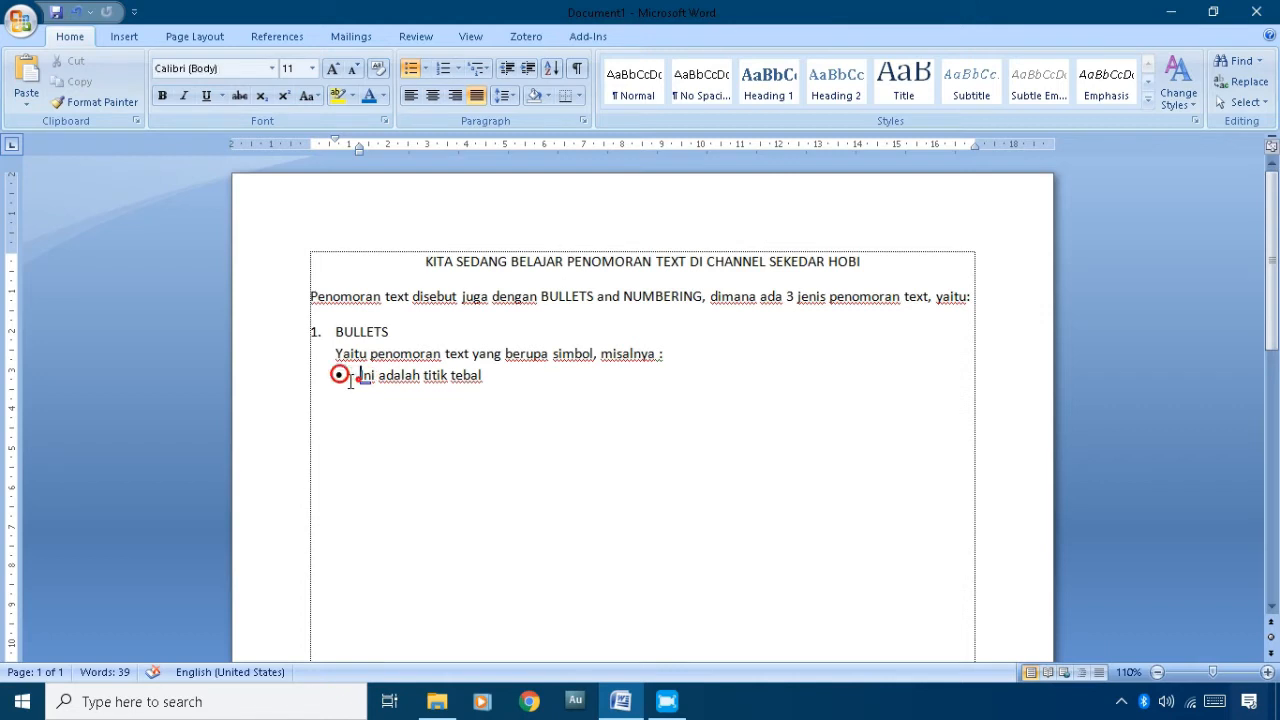
- Apply the arrowhead bullet and the check mark bullet in turn to the "Ini adalah titik tebal" item
click(426, 68)
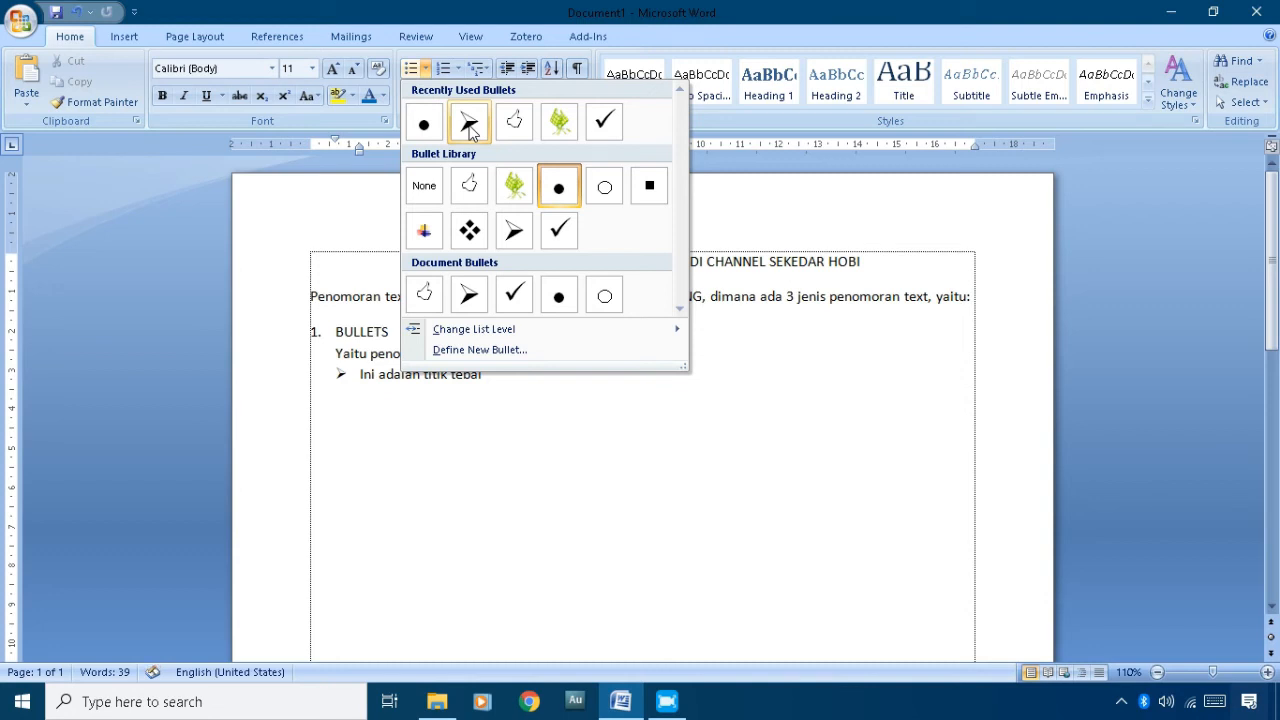
click(471, 130)
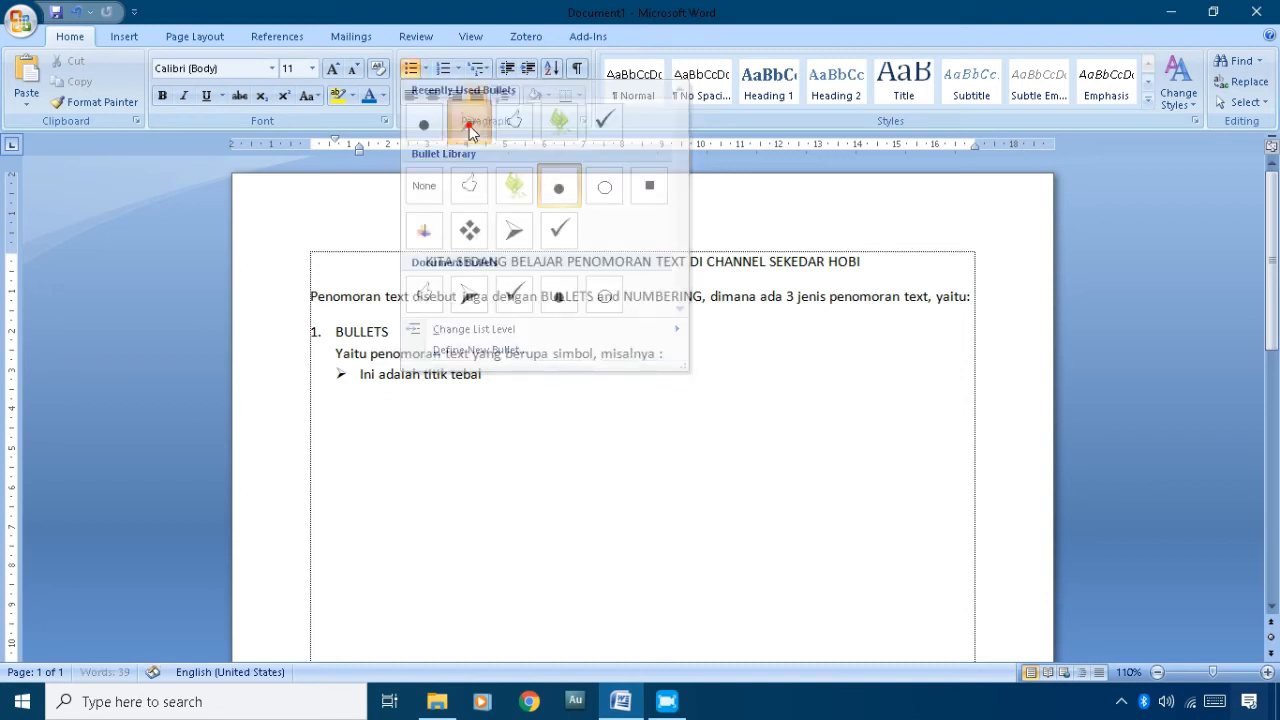
click(427, 69)
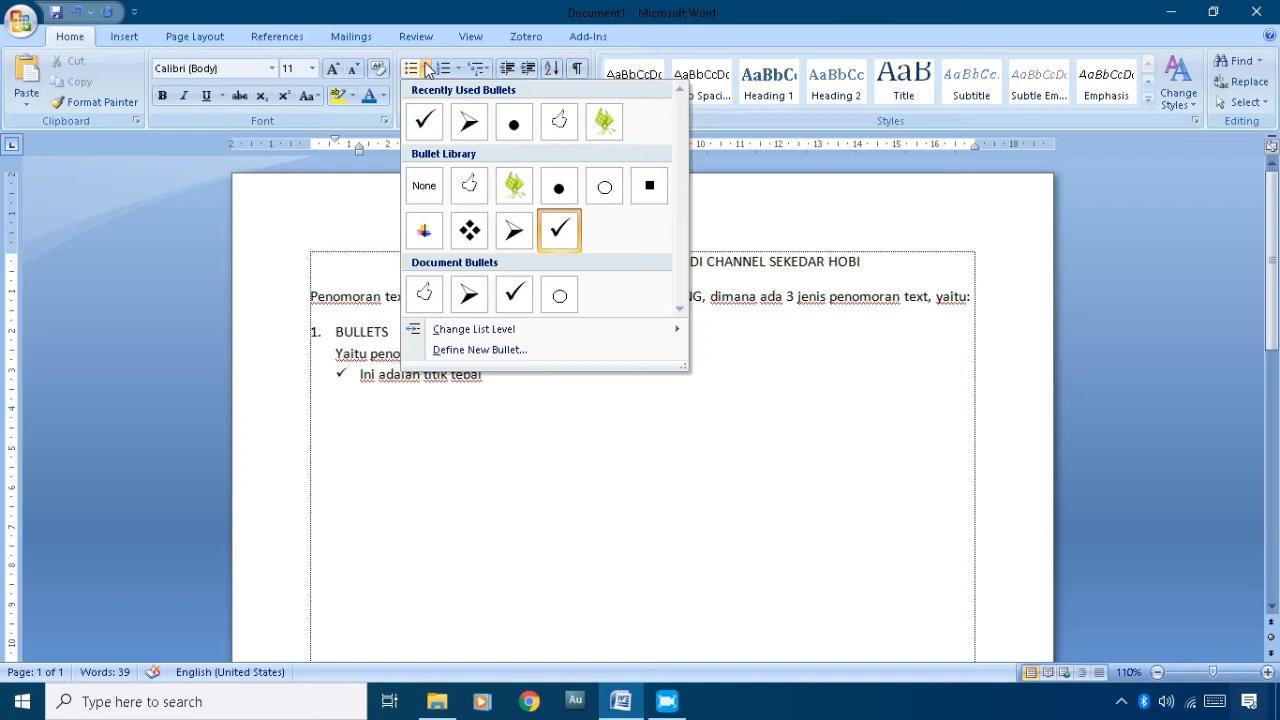
- Define a new bullet for the item using the right-pointing hand symbol, Wingdings character 70
click(493, 352)
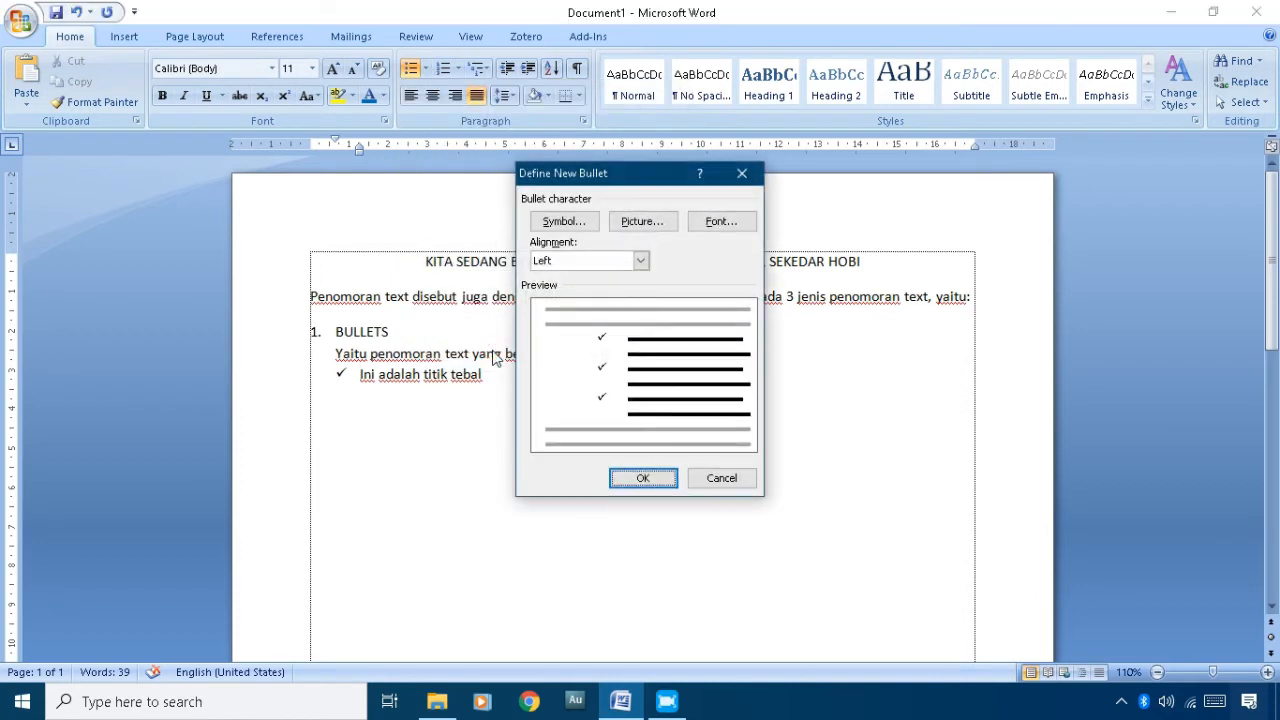
click(564, 222)
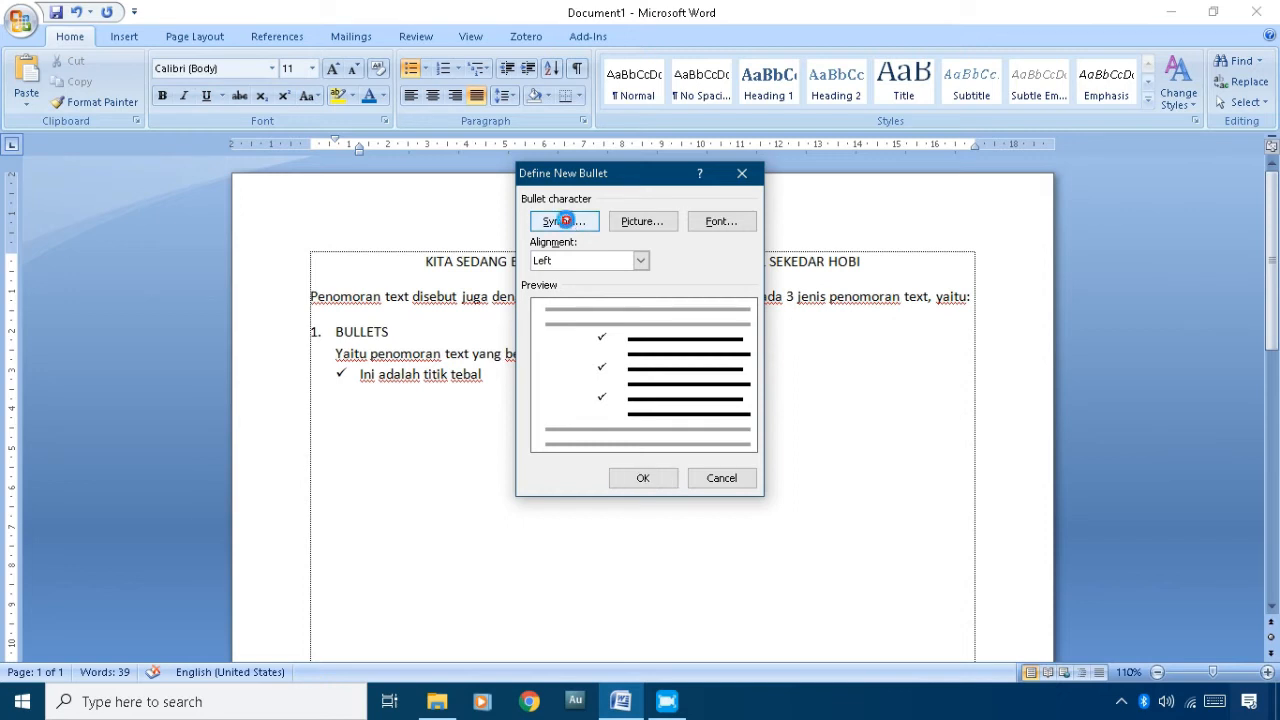
click(596, 189)
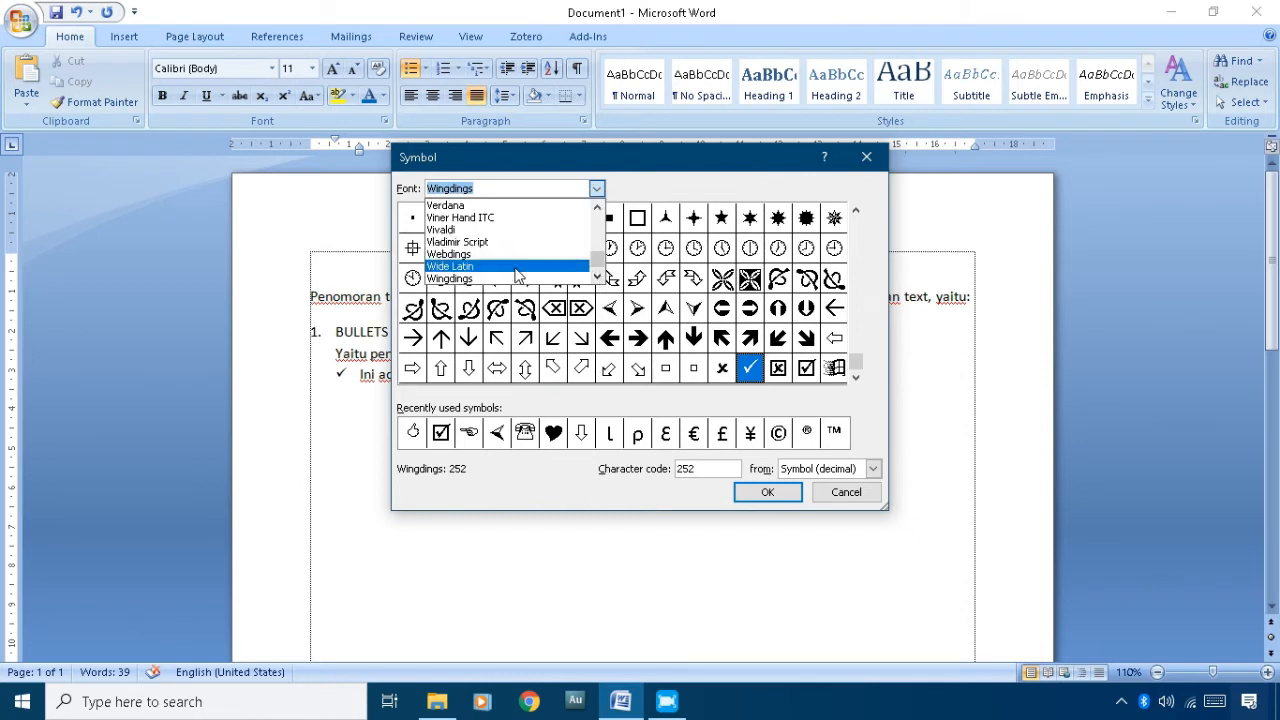
click(599, 274)
click(599, 274)
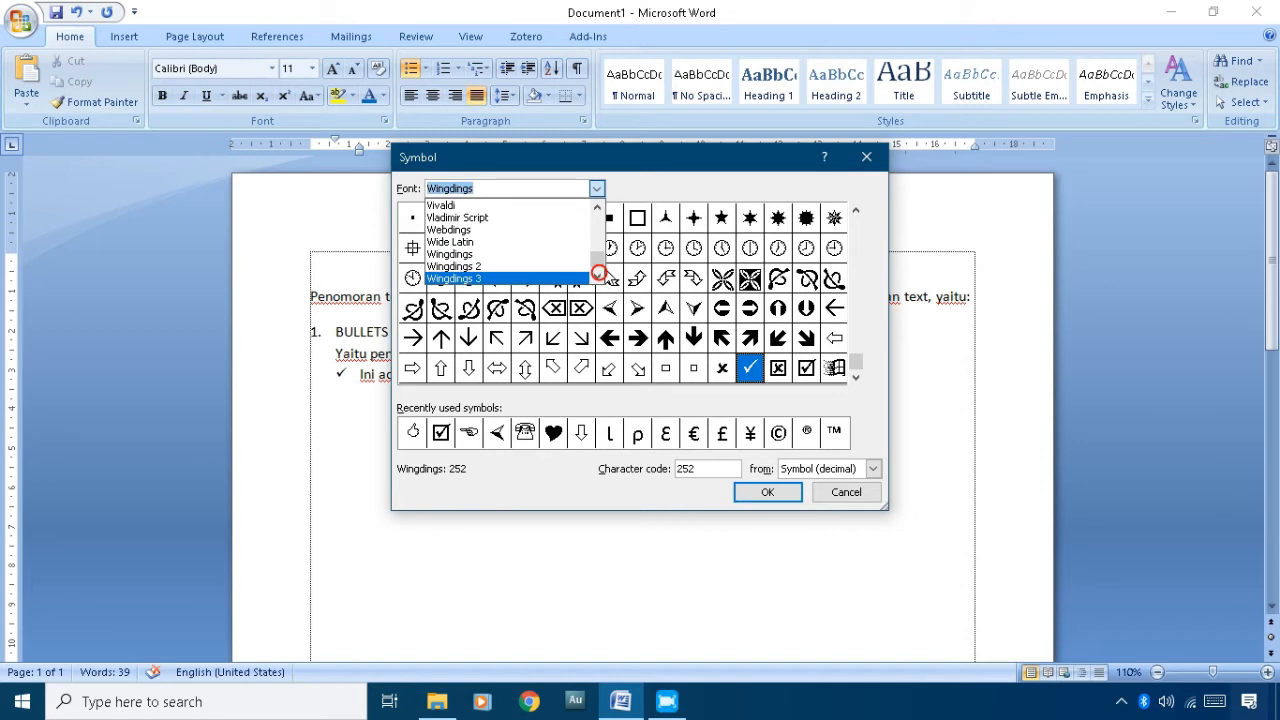
click(505, 254)
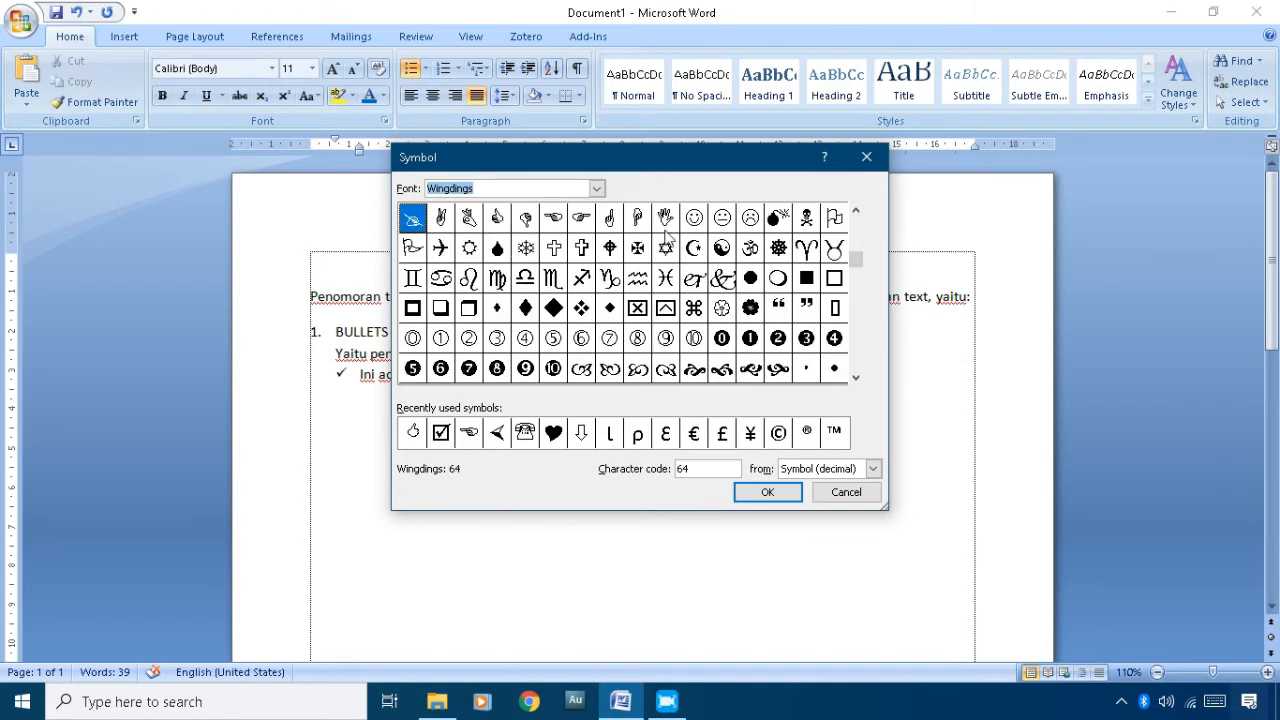
click(582, 218)
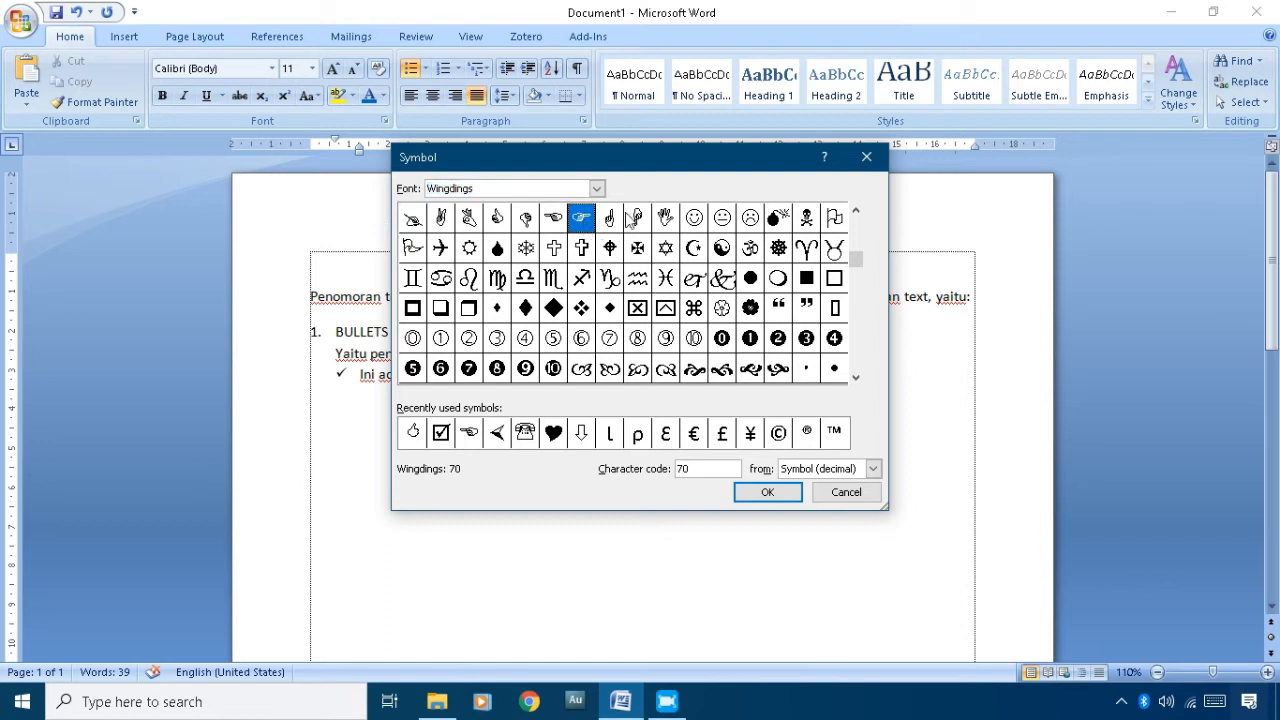
click(753, 493)
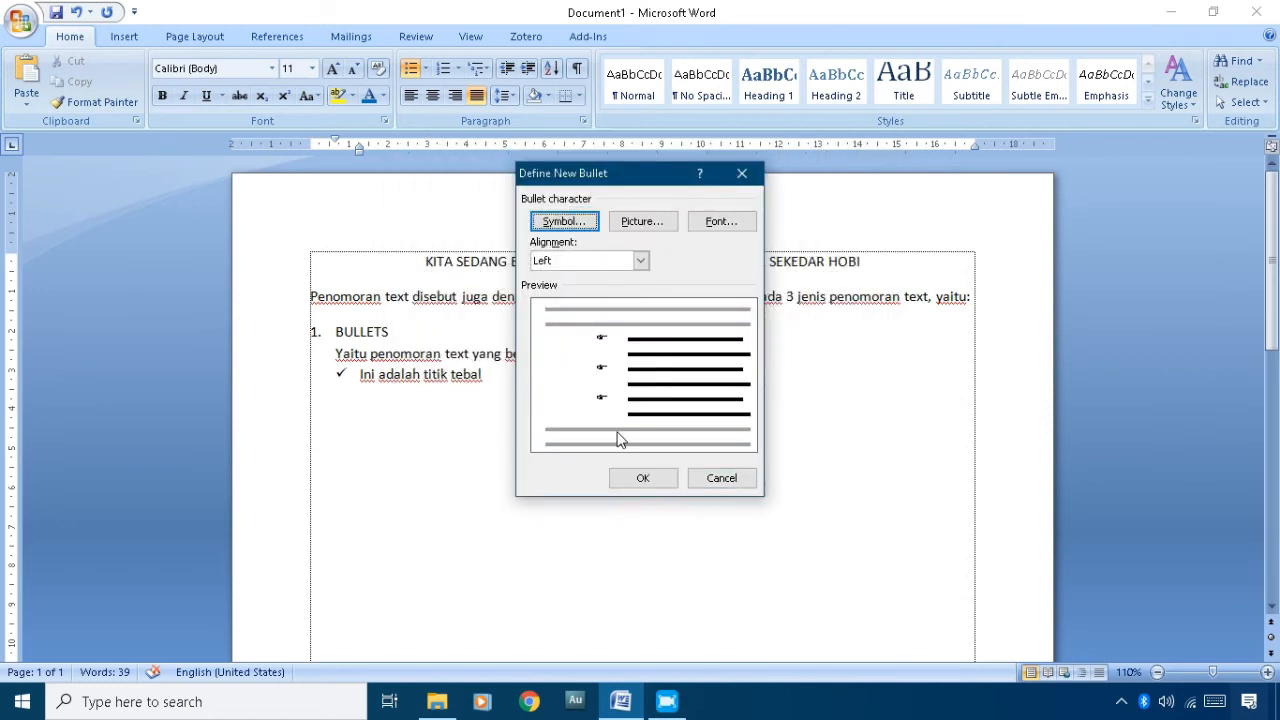
click(660, 478)
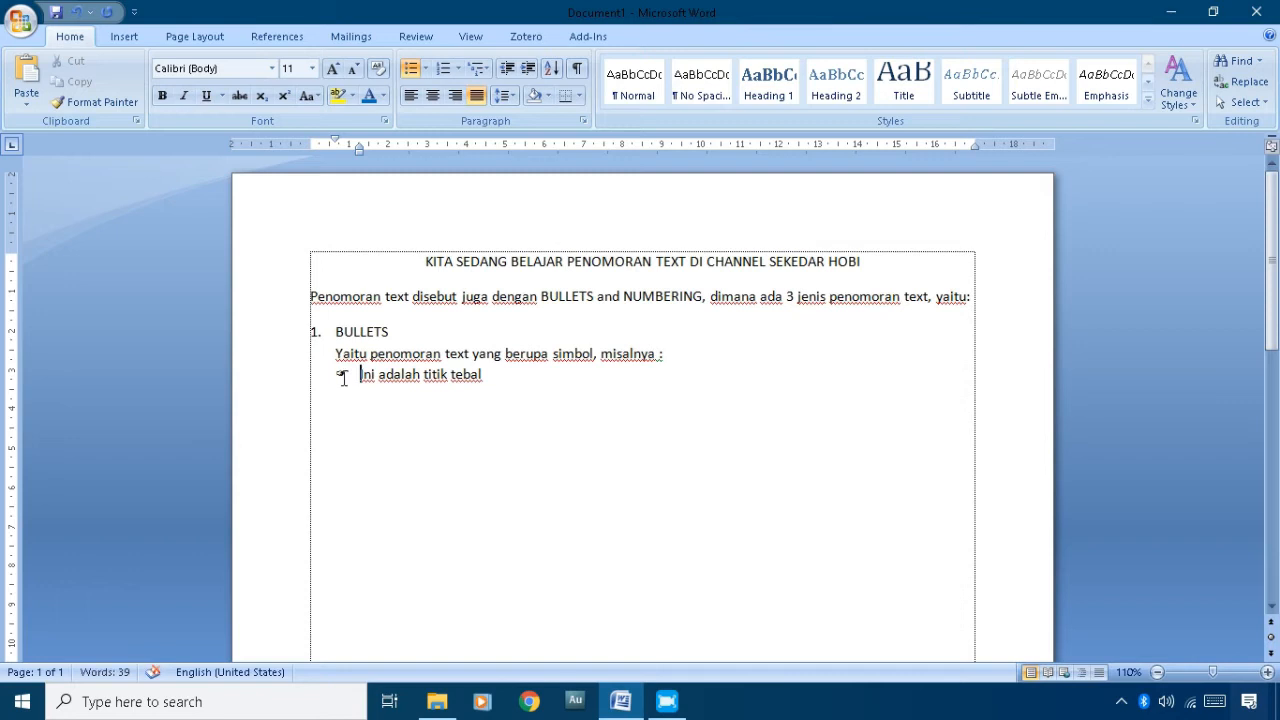
- Select only the hand bullet symbol and set its font size to 22
click(344, 376)
click(424, 383)
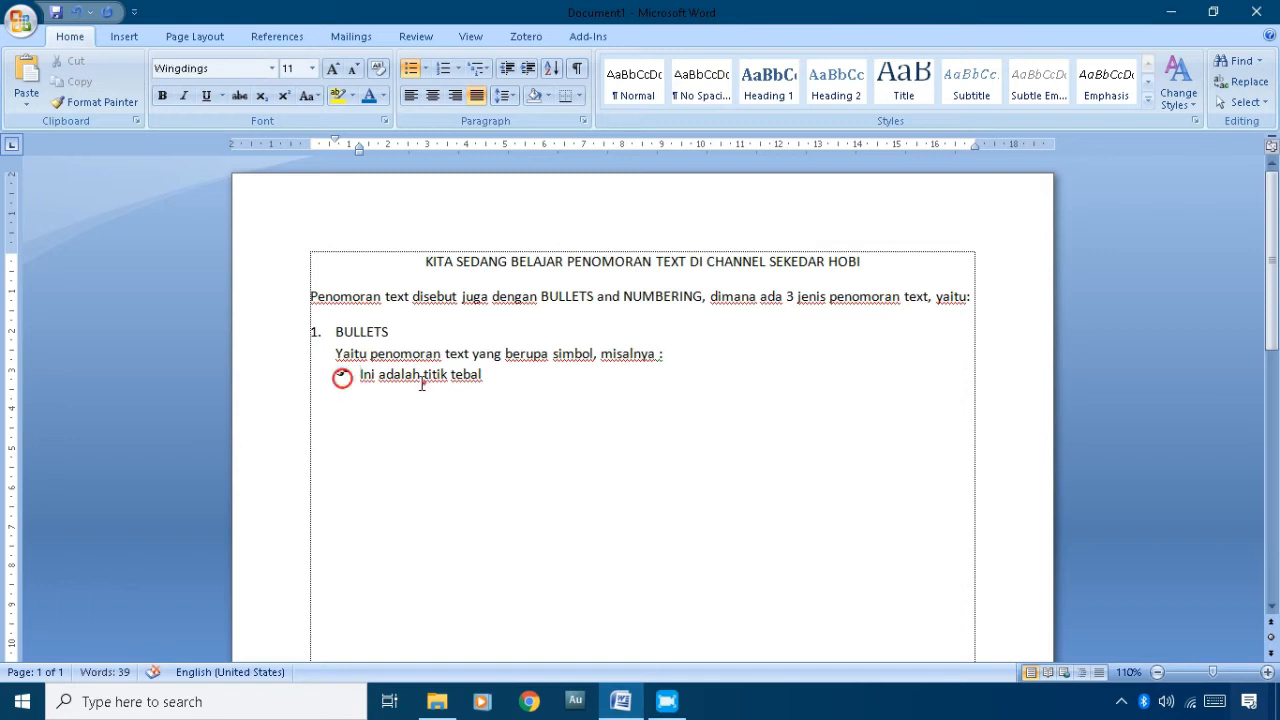
click(343, 376)
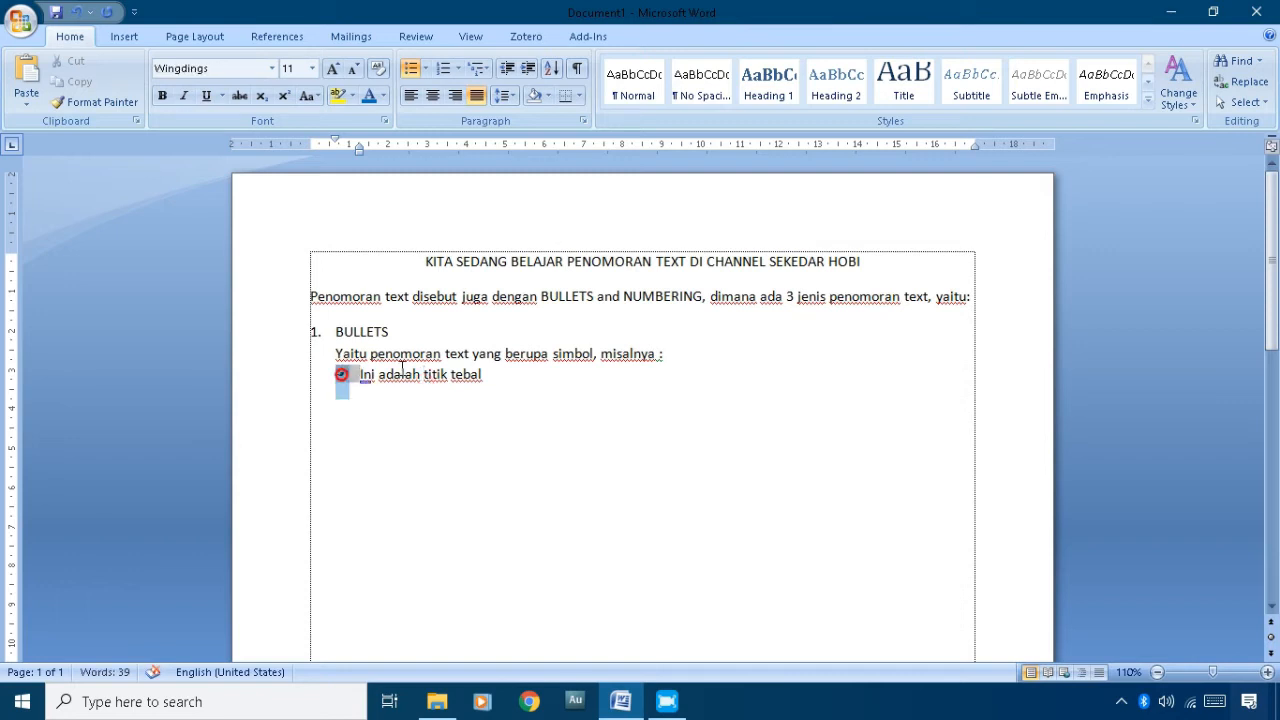
click(313, 70)
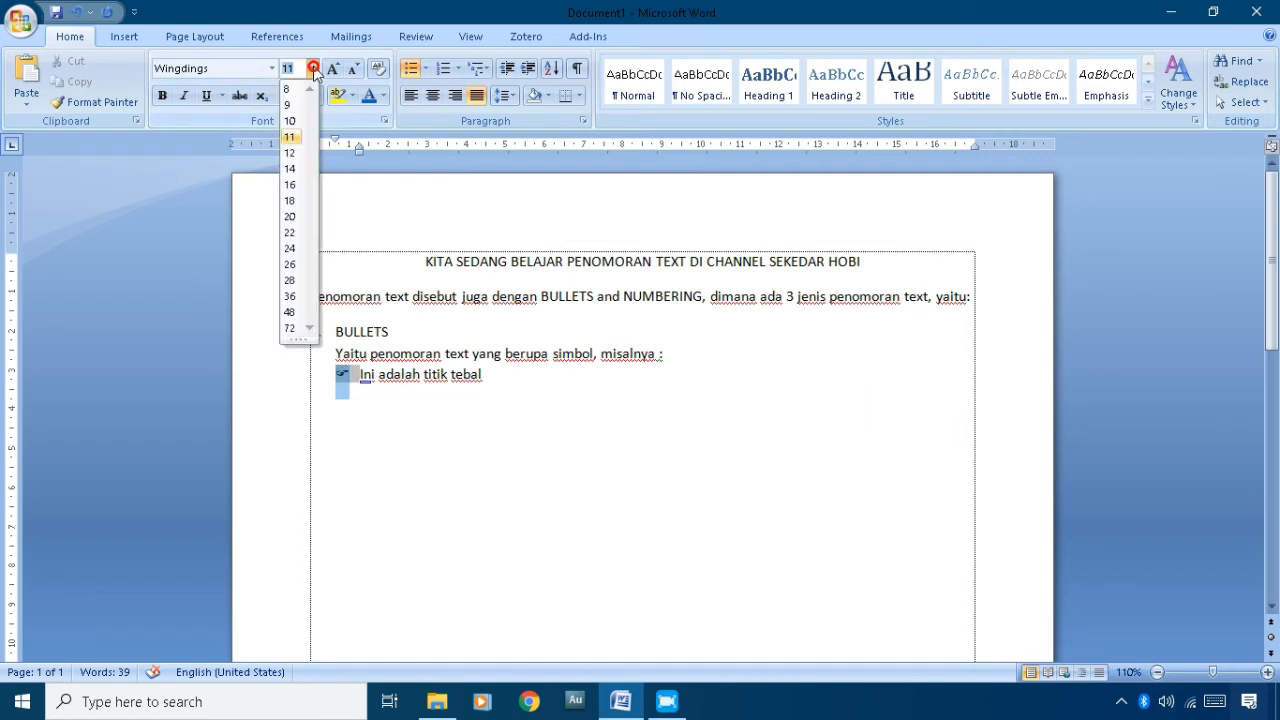
click(290, 233)
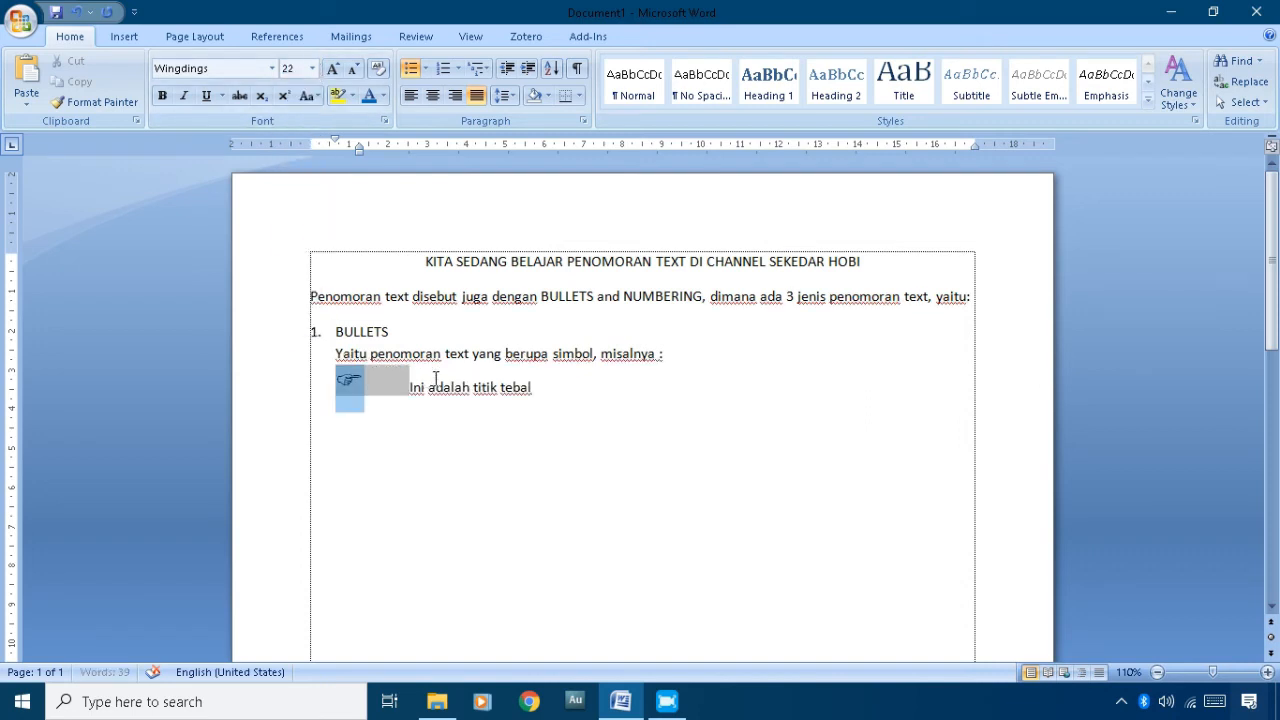
click(418, 388)
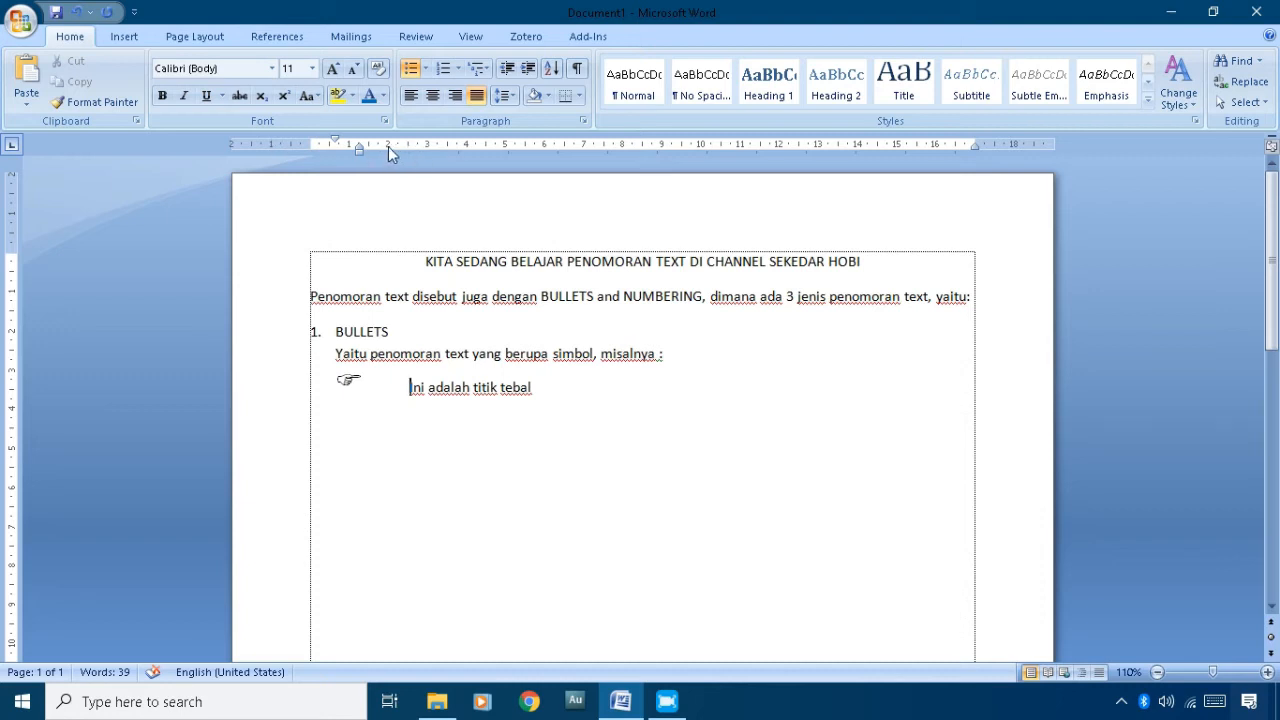
- Add a left tab stop at about 1.75 cm to pull the item's text closer to the hand bullet
click(388, 146)
drag(388, 146, 380, 150)
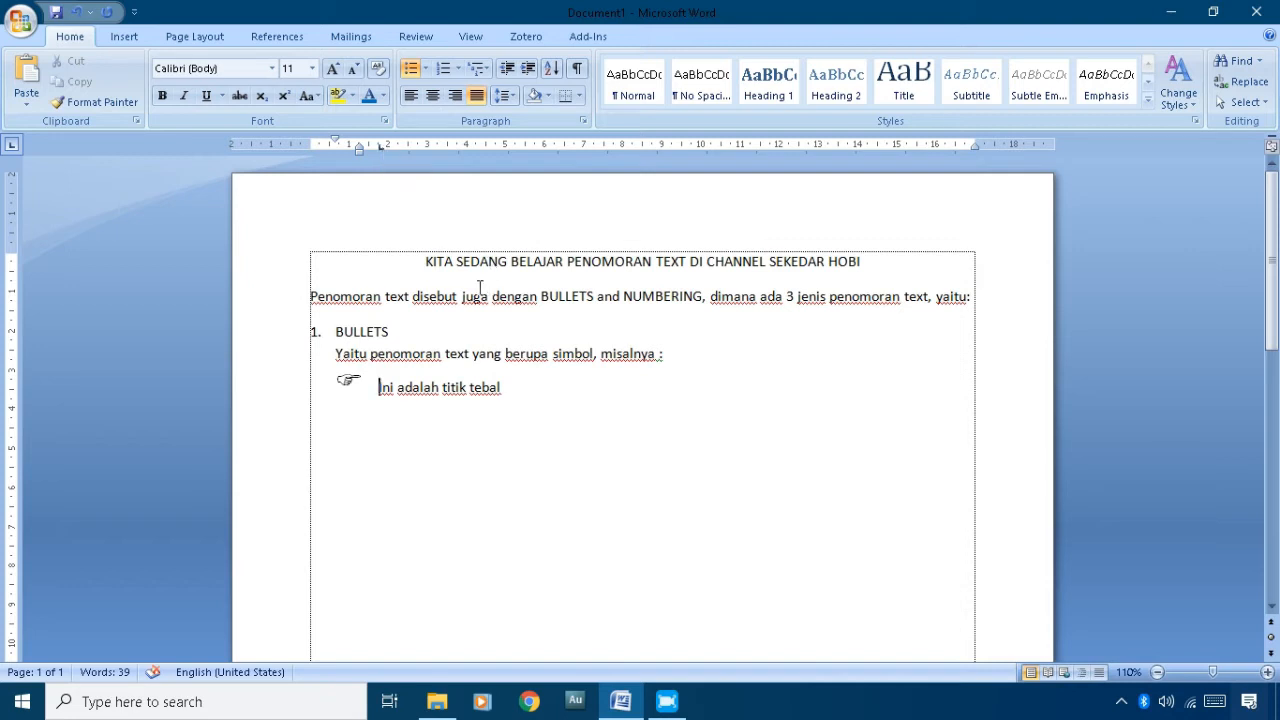
click(523, 395)
- Add a second numbered item "NUMBERING" directly below BULLETS
click(444, 337)
key(Return)
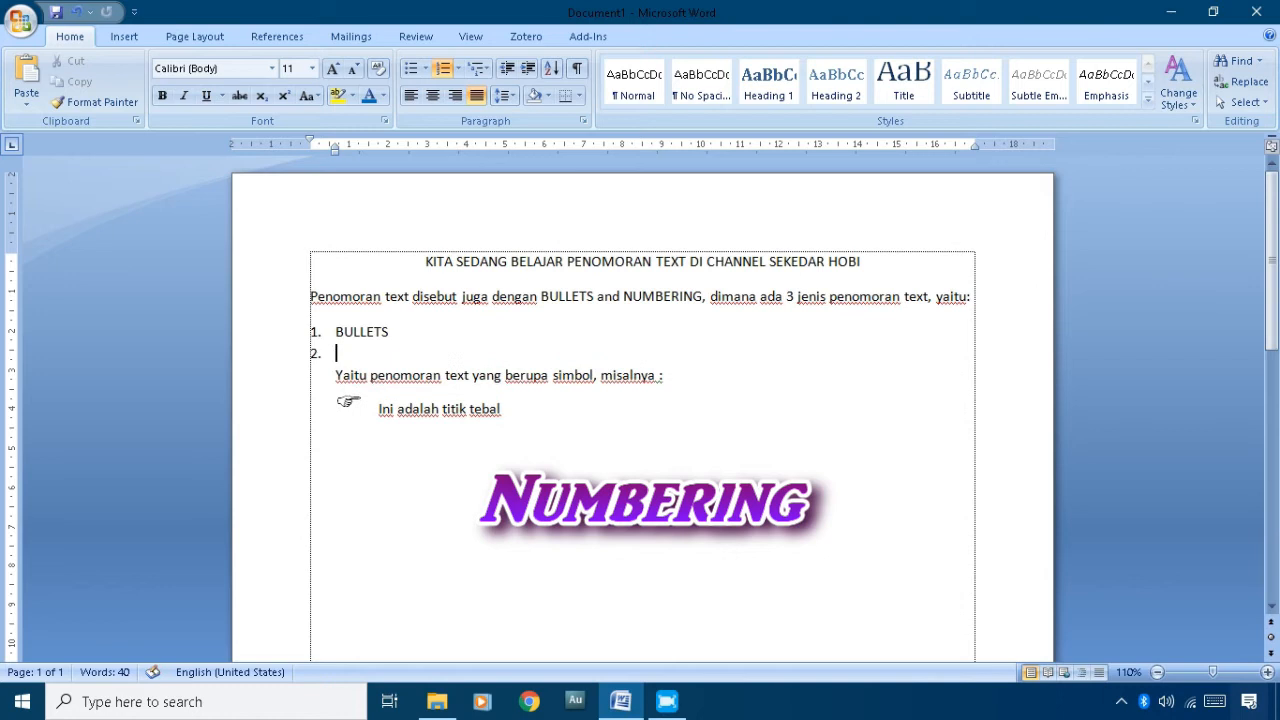
text(NUMBERING)
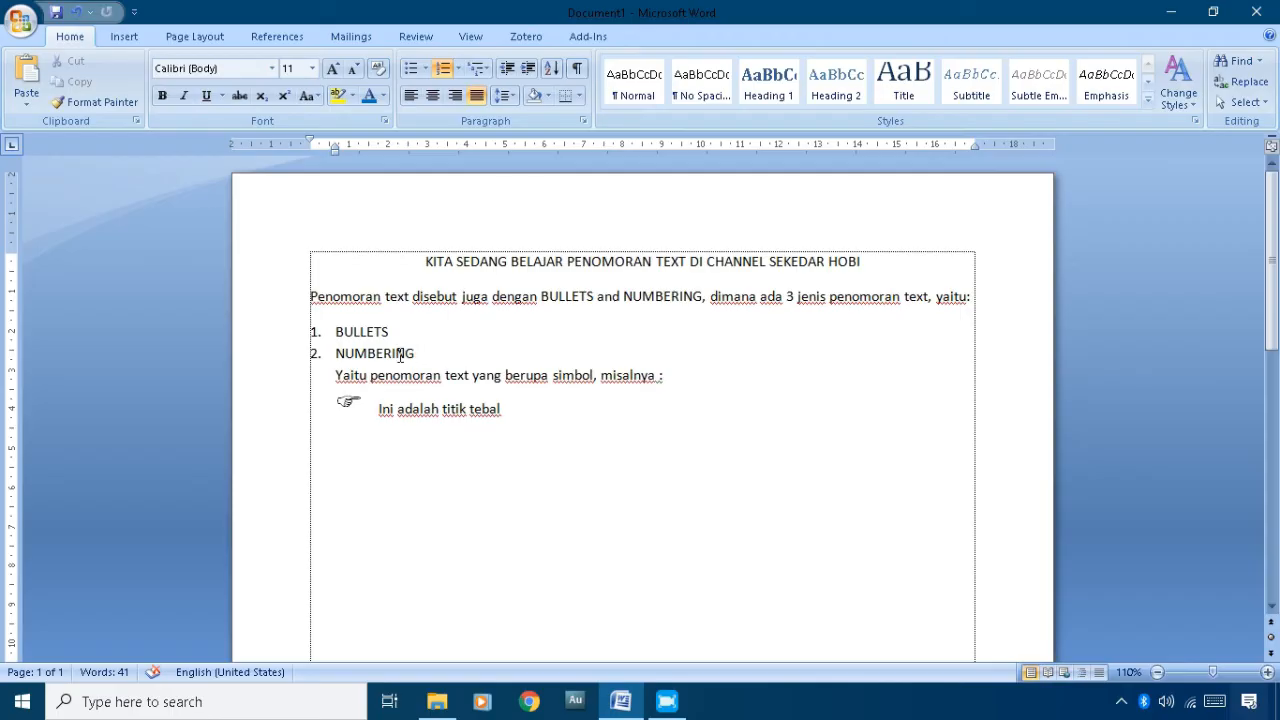
- Try moving the NUMBERING item below the hand-bulleted item with drag-and-drop text editing, and undo the move
click(343, 457)
click(406, 353)
double_click(388, 353)
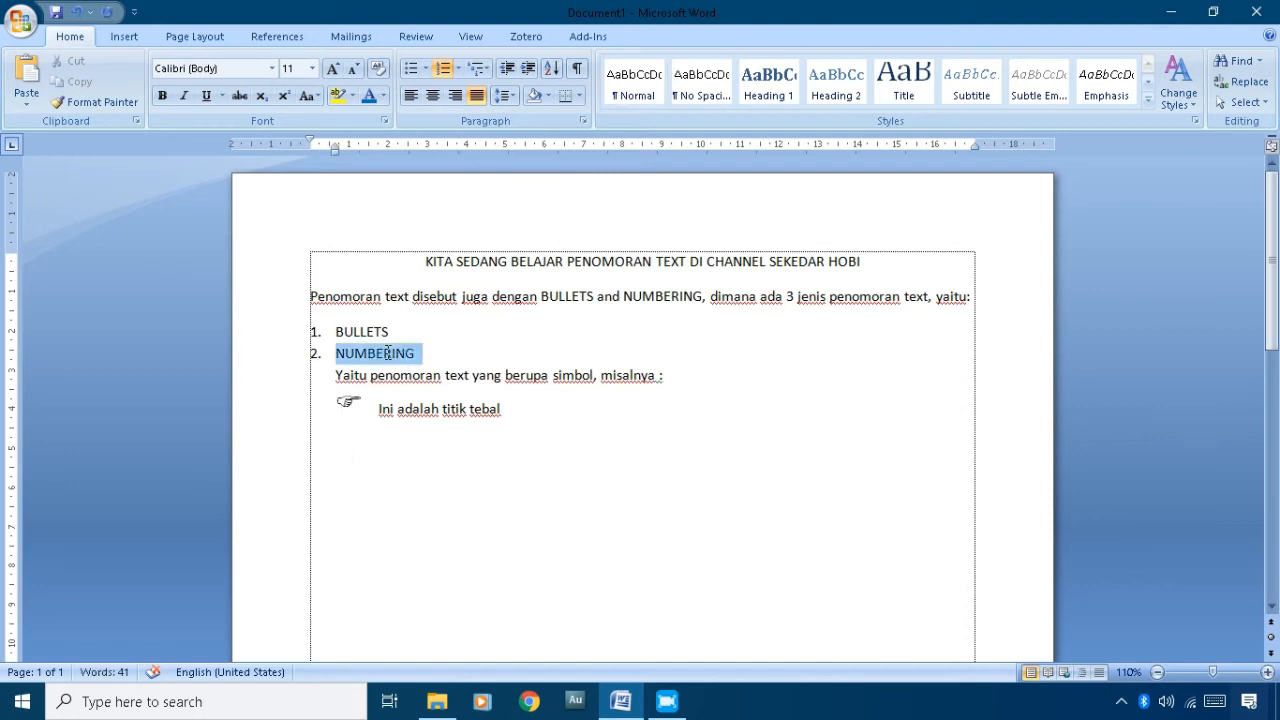
mouse_move(388, 356)
mouse_down()
mouse_move(397, 463)
mouse_move(388, 366)
mouse_up()
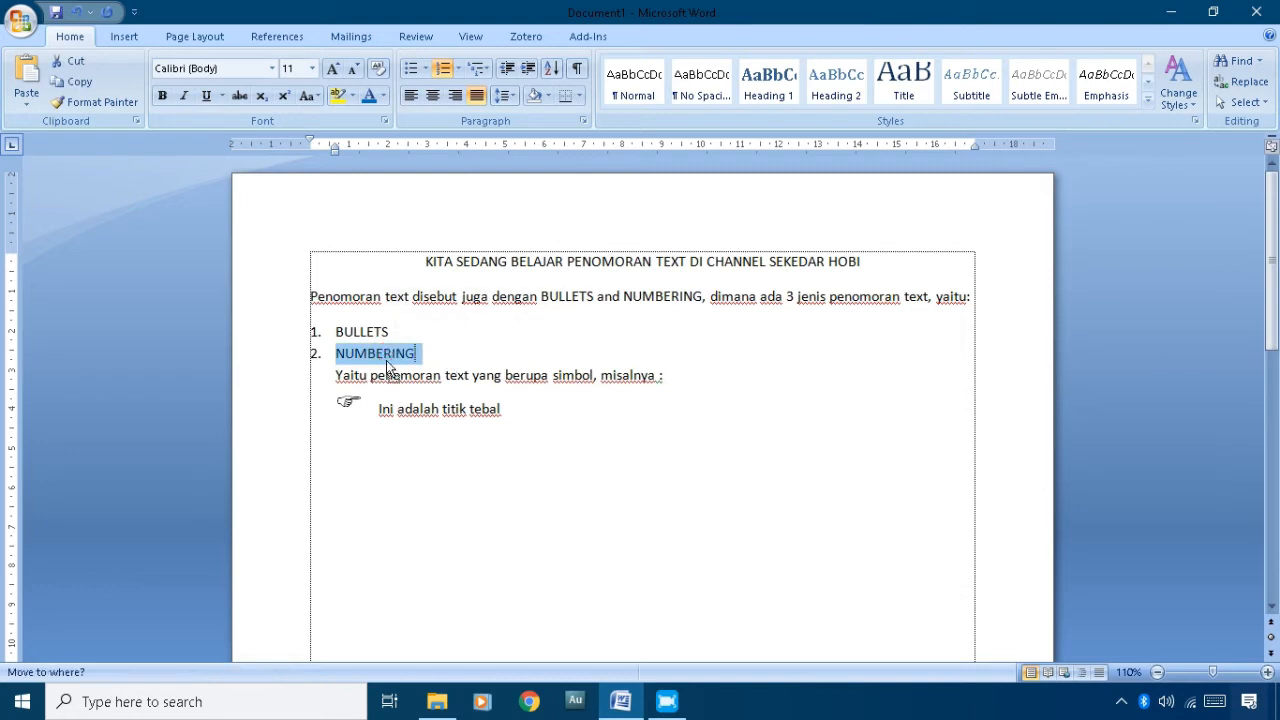
drag(388, 366, 388, 450)
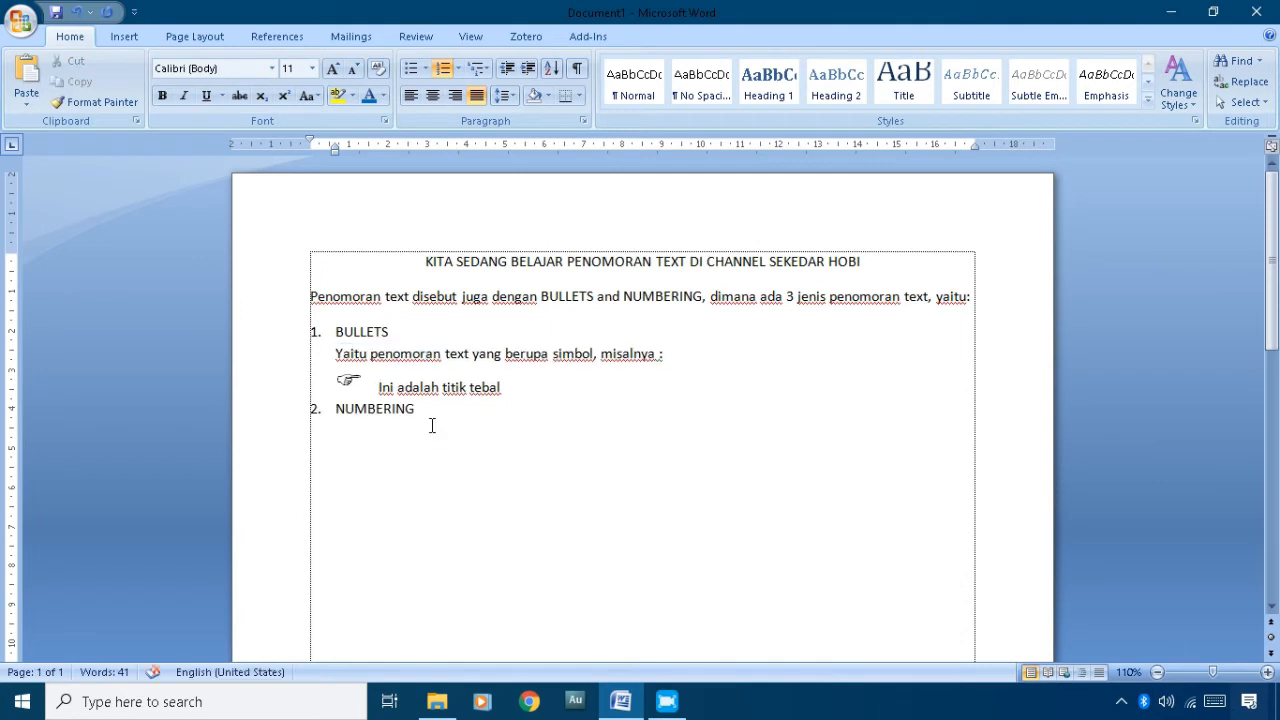
key(ctrl+z)
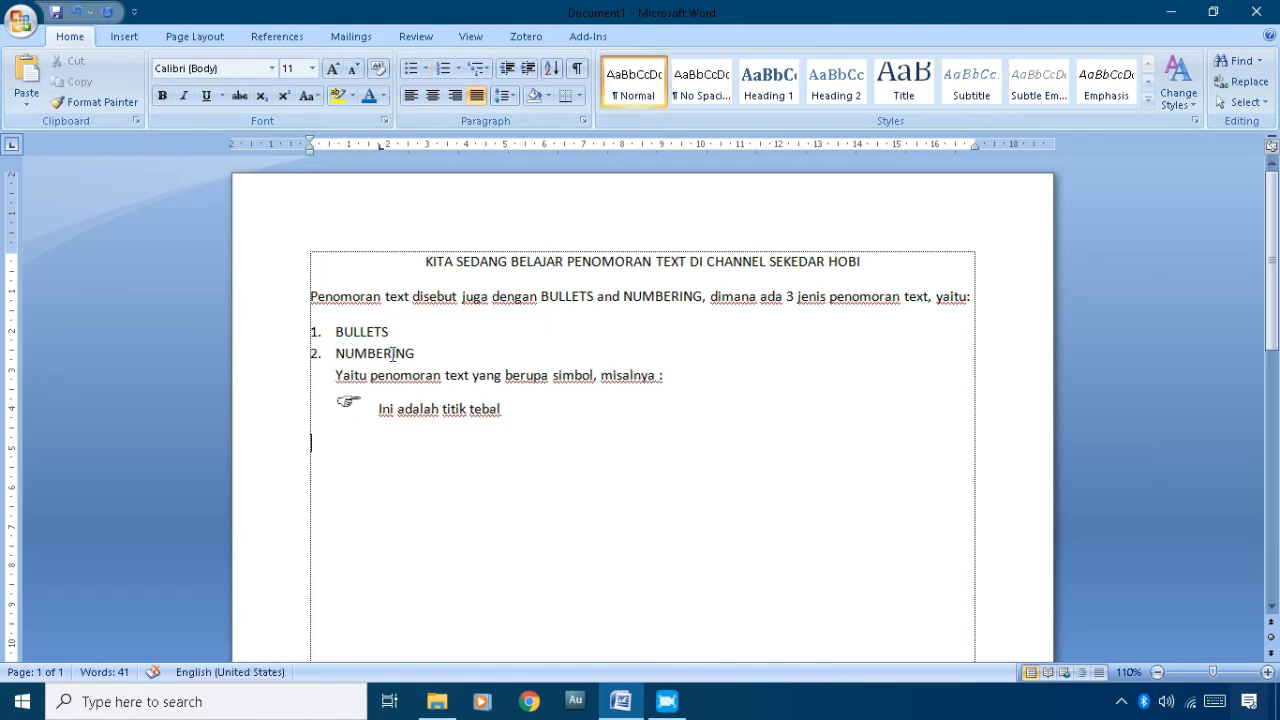
- Try relocating the NUMBERING item below the hand-bulleted item with the Move Text command, and undo it
triple_click(393, 353)
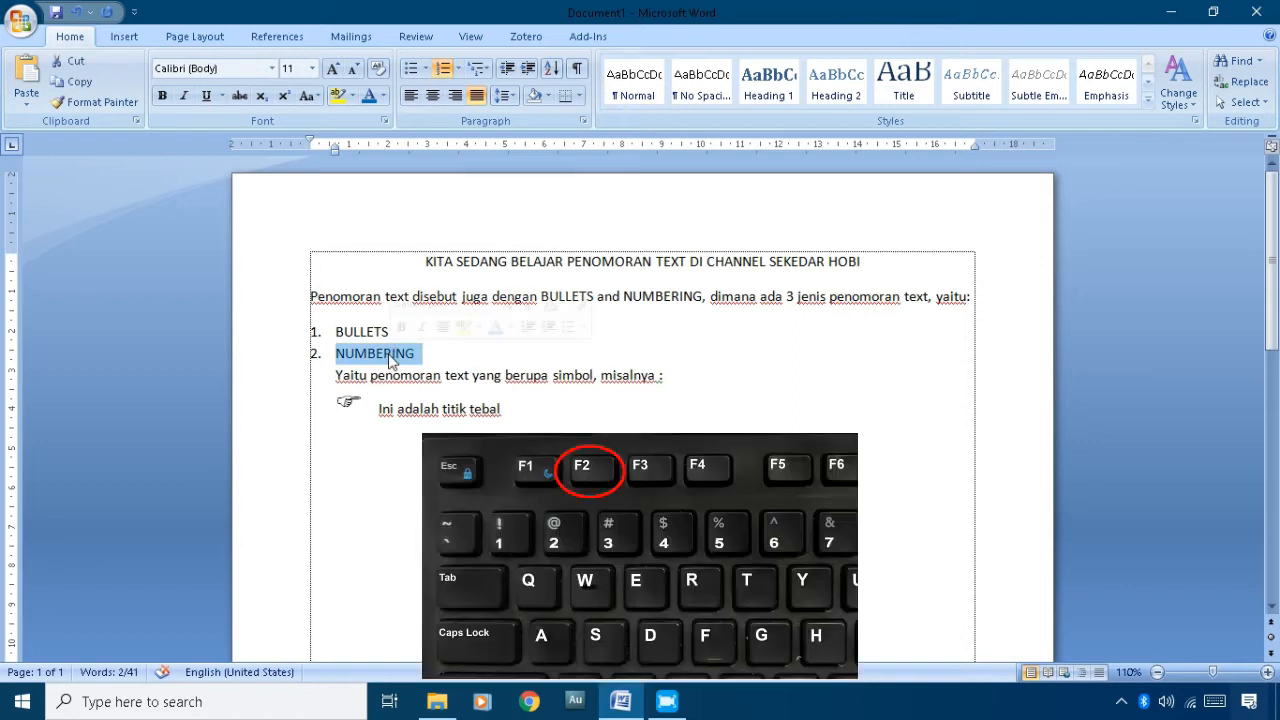
key(F2)
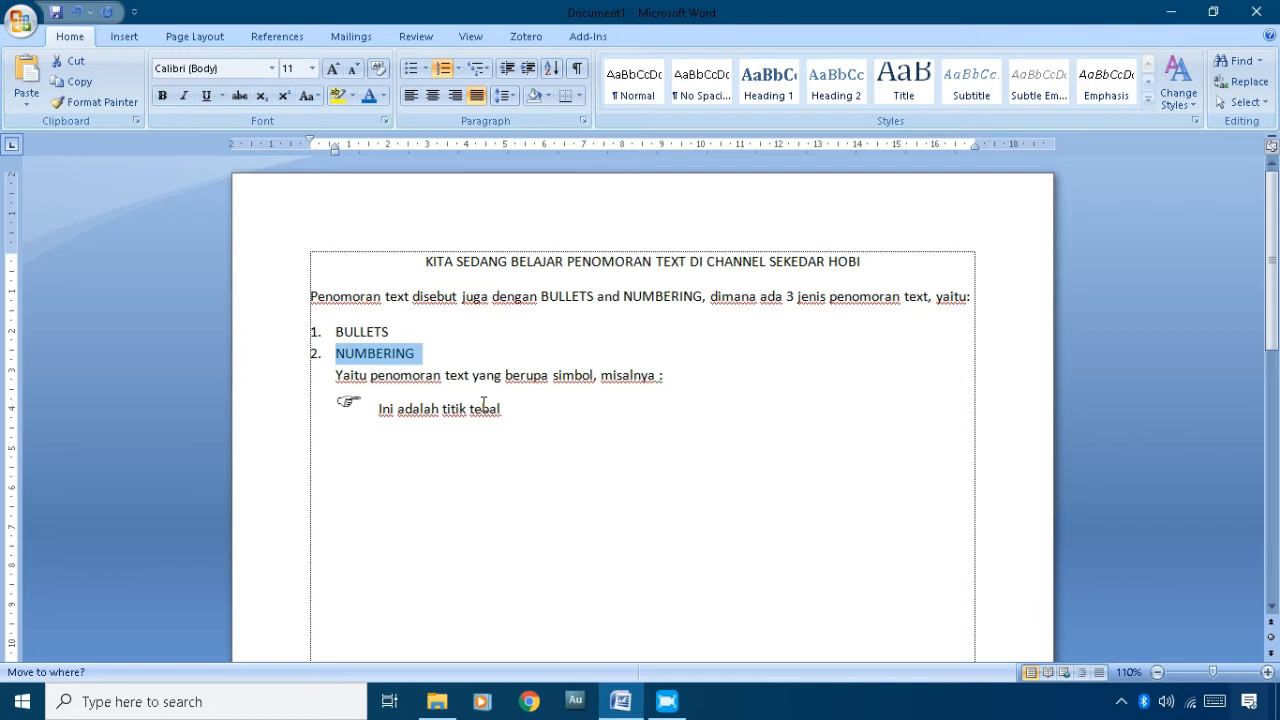
key(Return)
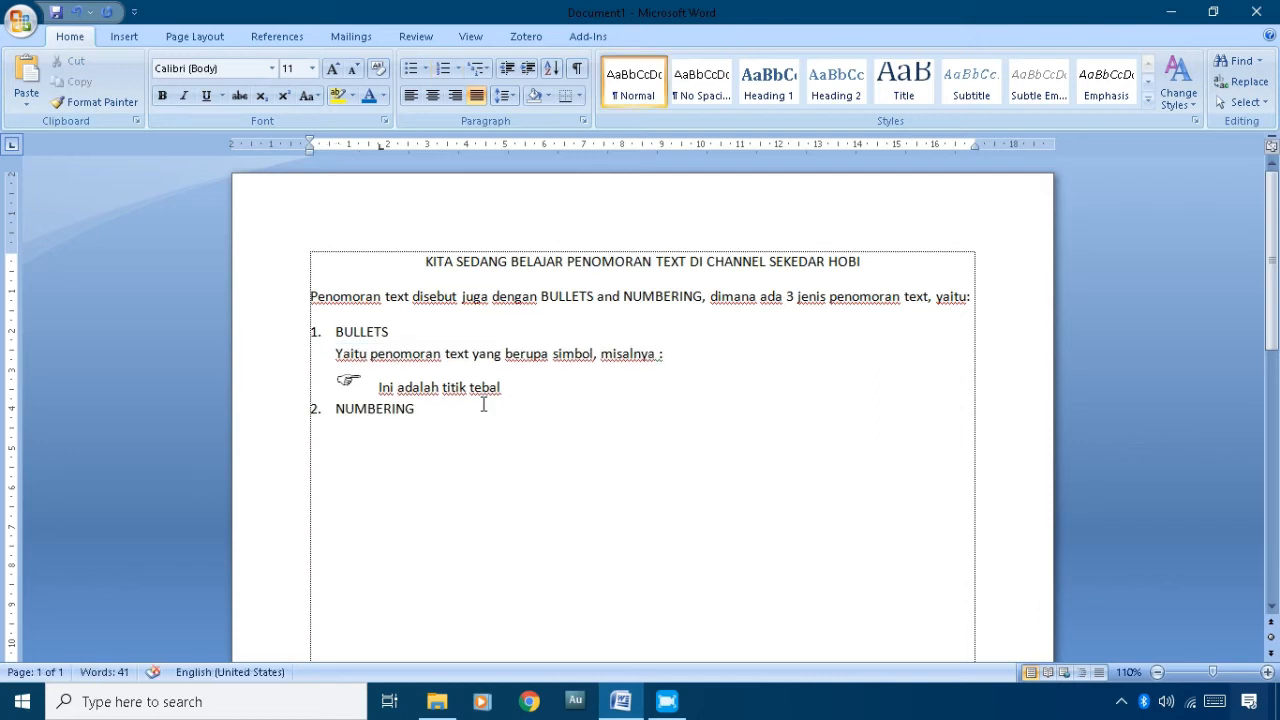
key(ctrl+z)
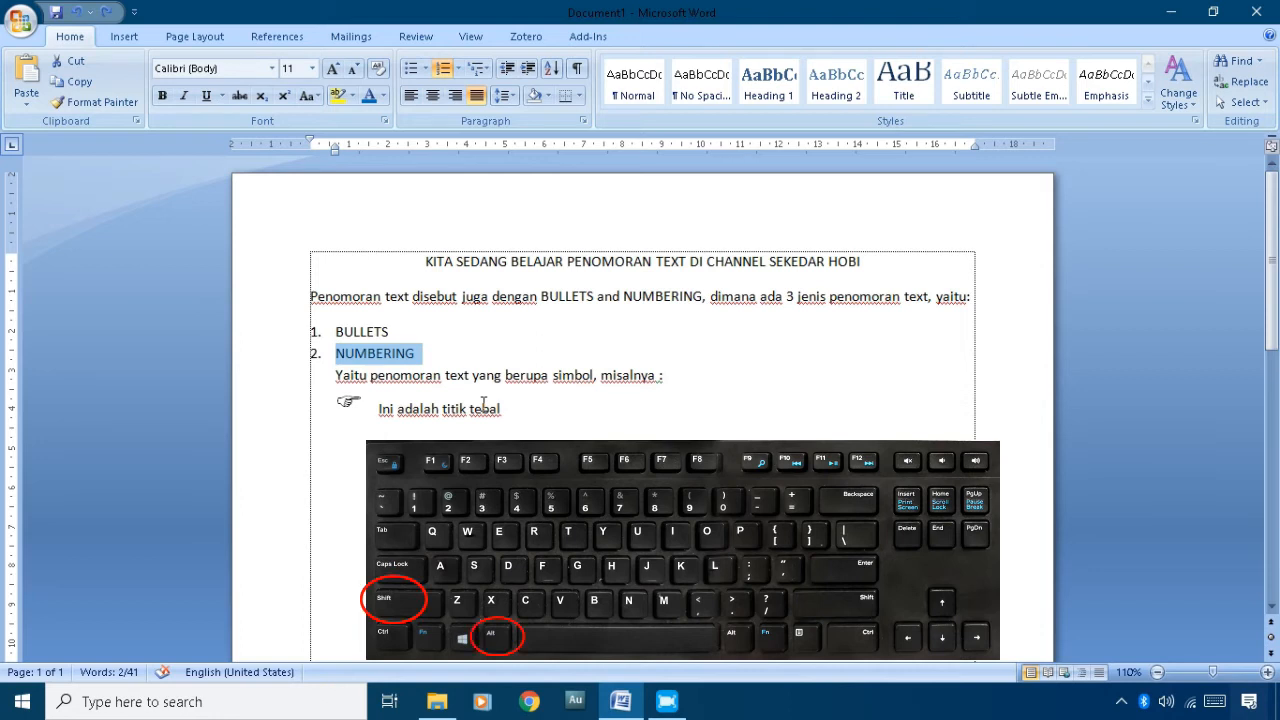
- Shift the NUMBERING paragraph down two paragraphs, past the explanation and the hand-bulleted item
key(shift+alt+Down)
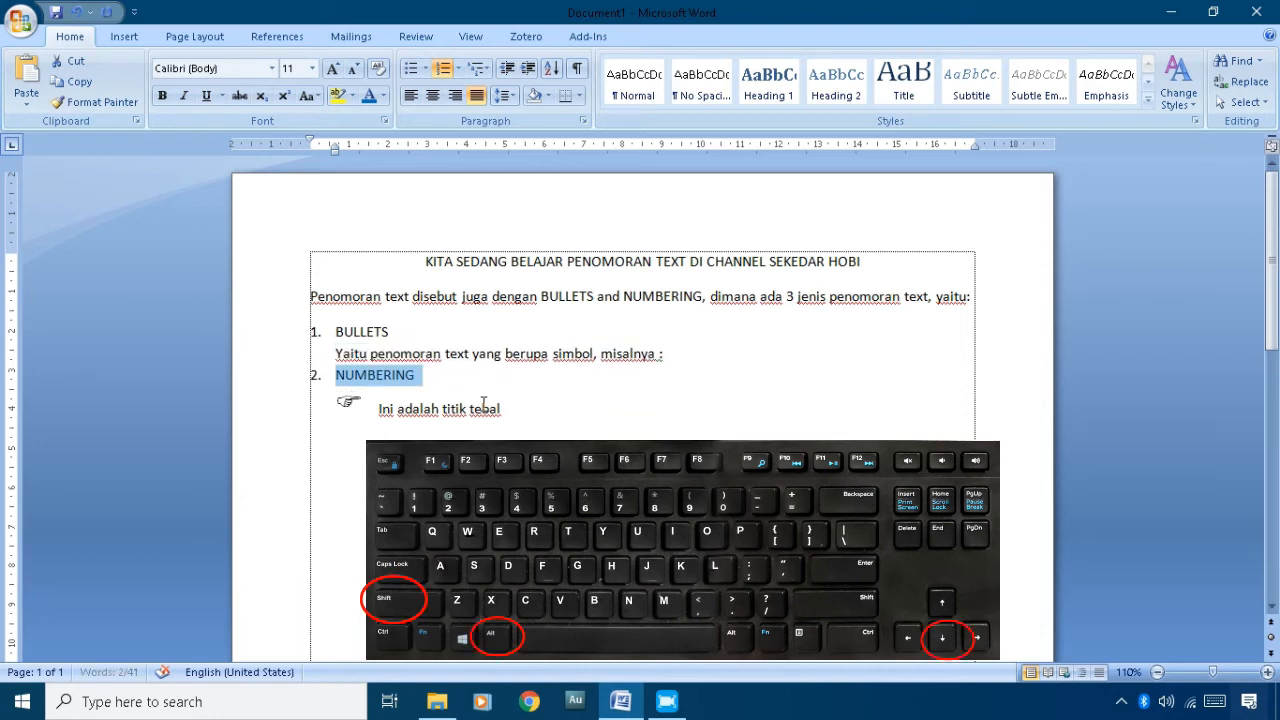
click(487, 411)
key(shift+alt+Down)
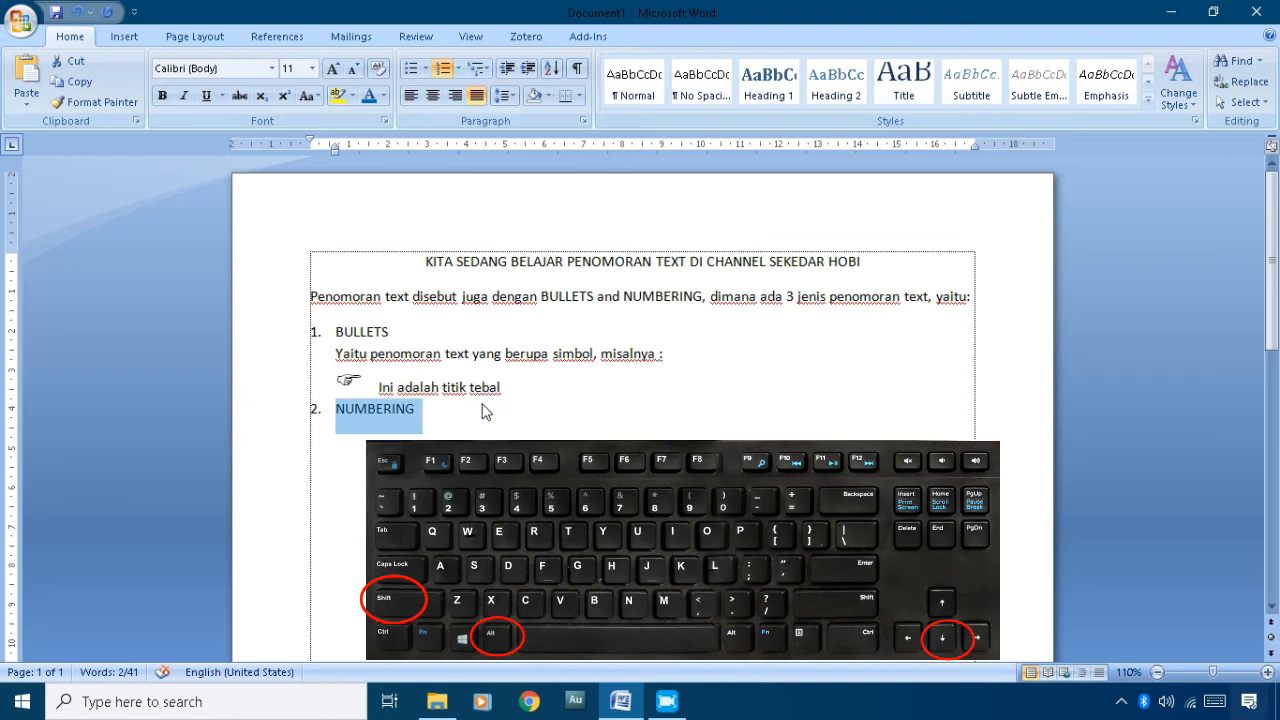
- Write the explanation "Yaitu penomoran text yang berupa angka atau abjad." on an unnumbered line under NUMBERING
click(482, 411)
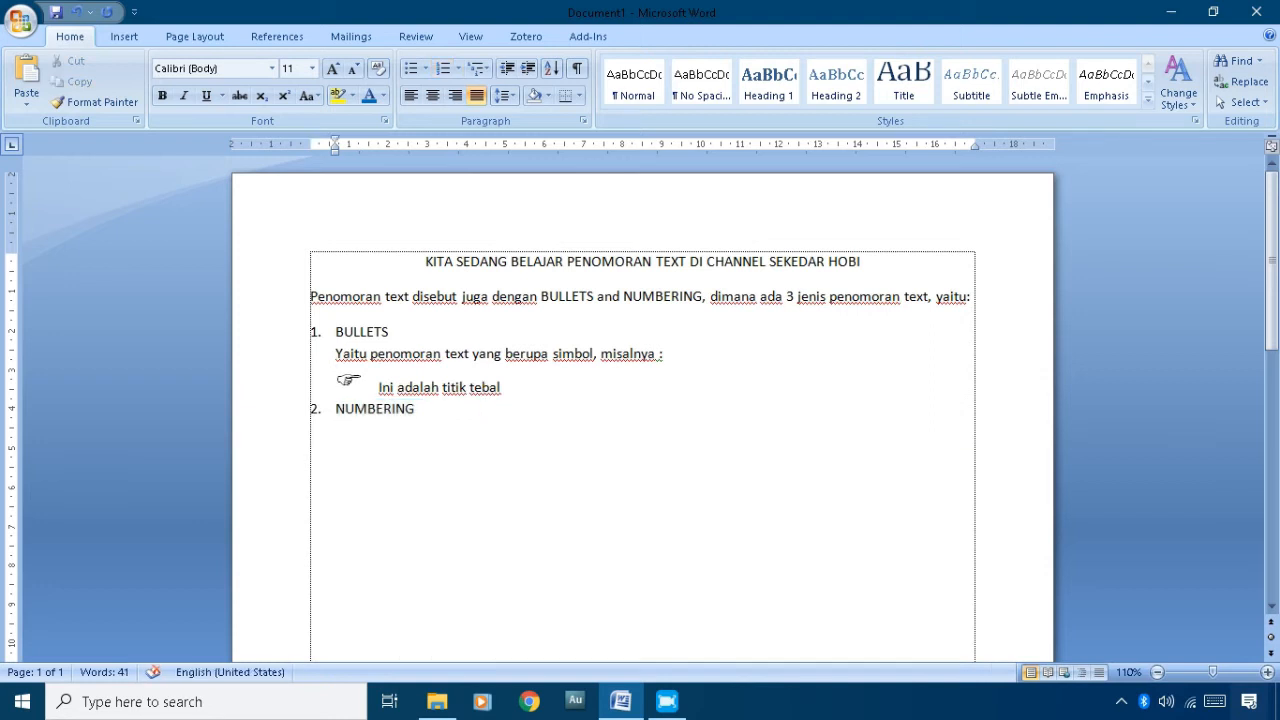
text(Yaitu penomoran text yang berupa angka atau abjad.)
key(Return)
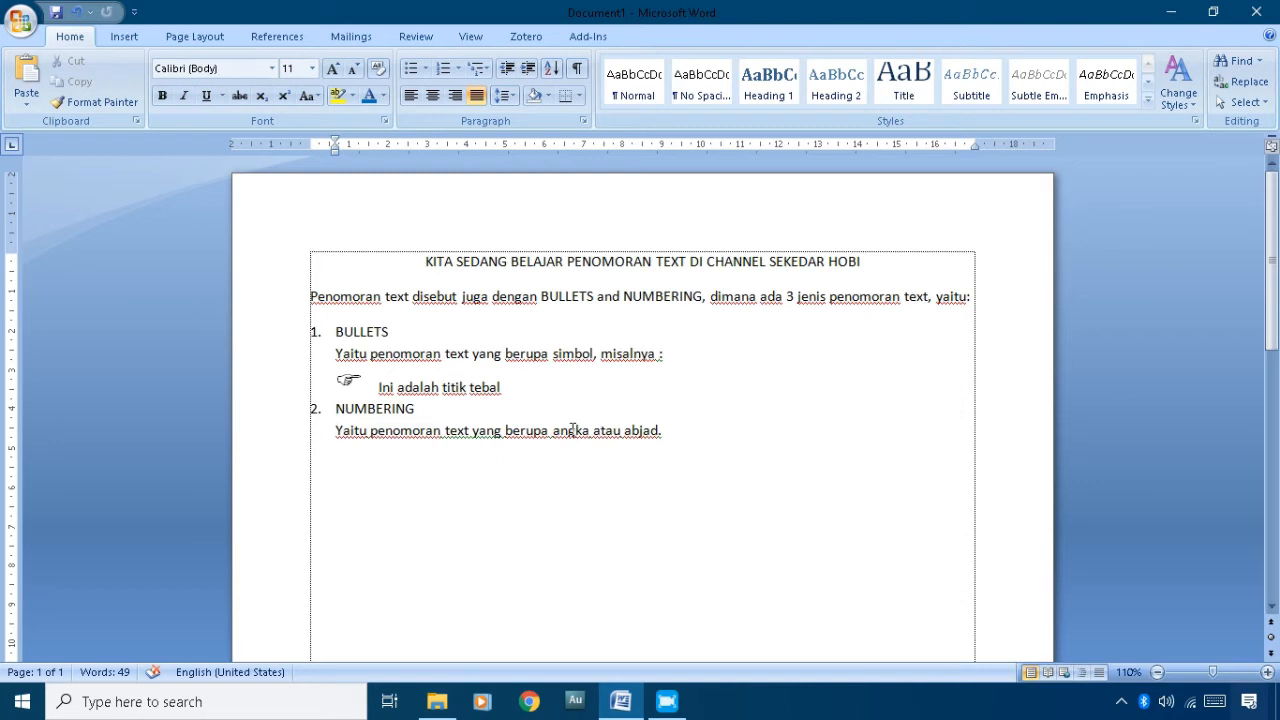
- Add an automatically lettered item "A. Contoh abjad dengan titik" under the NUMBERING explanation and end that list
text(A)
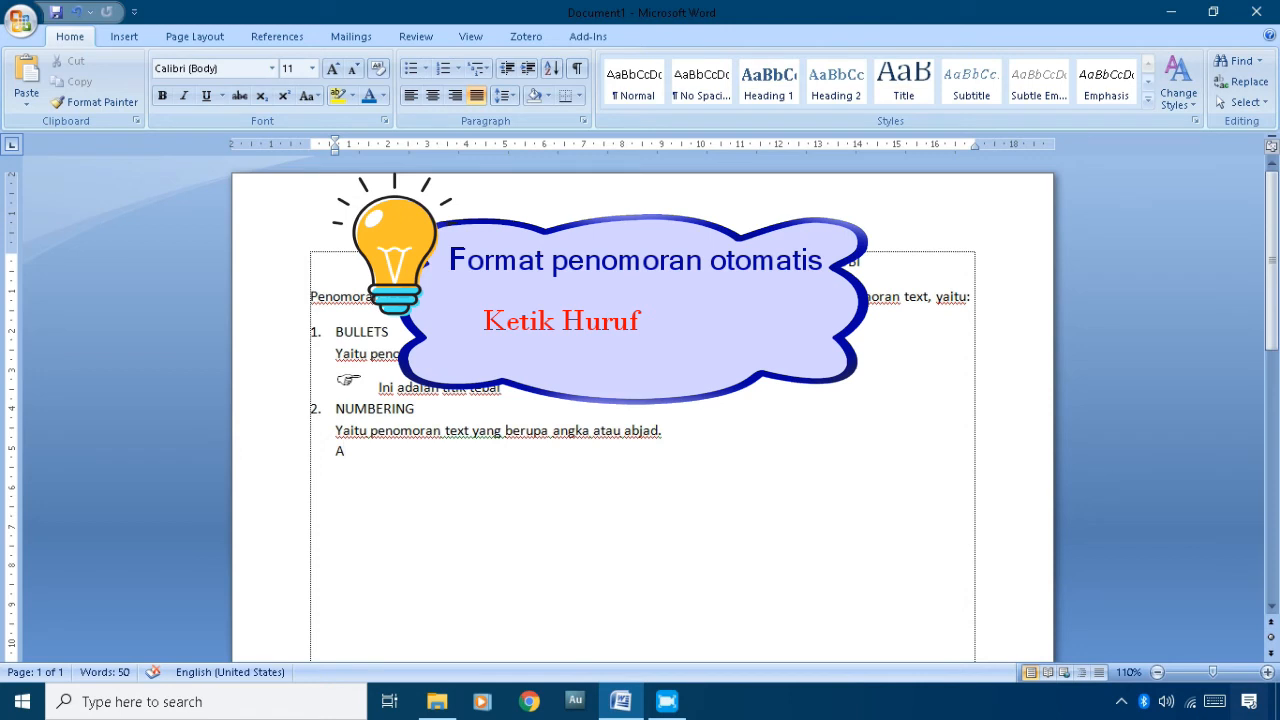
text(. Contoh abjad dengan titik)
key(Return)
key(BackSpace)
key(BackSpace)
- Add a numbered item "MULTILEVEL LIST" after NUMBERING and shift it down below the lettered item A
key(Up)
key(Up)
key(Return)
text(MULTILEVEL LIST)
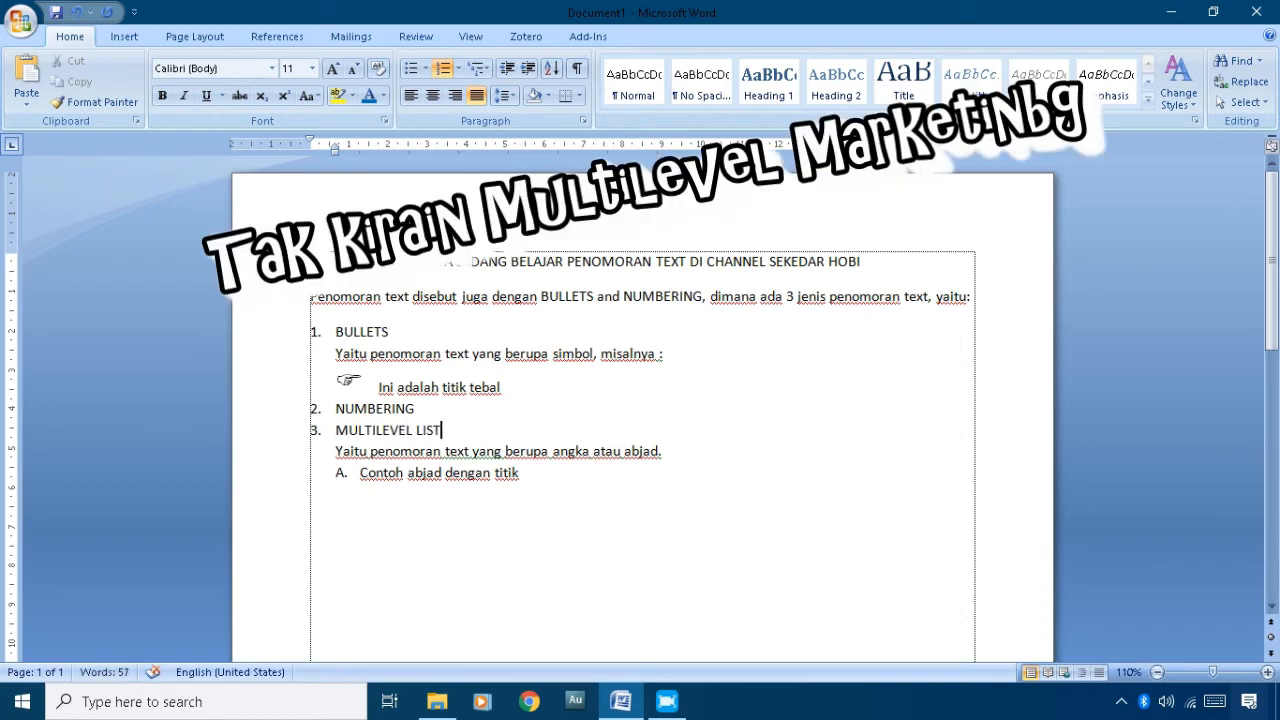
key(alt+shift+Down)
key(alt+shift+Down)
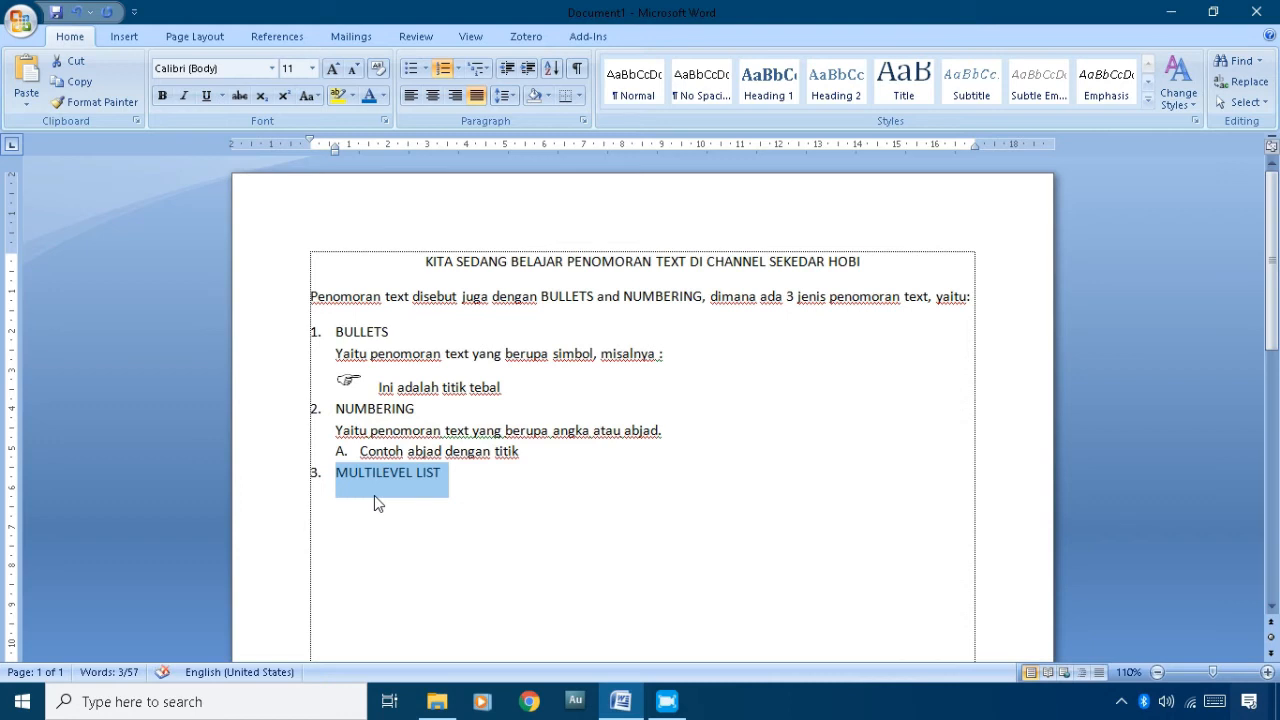
click(411, 491)
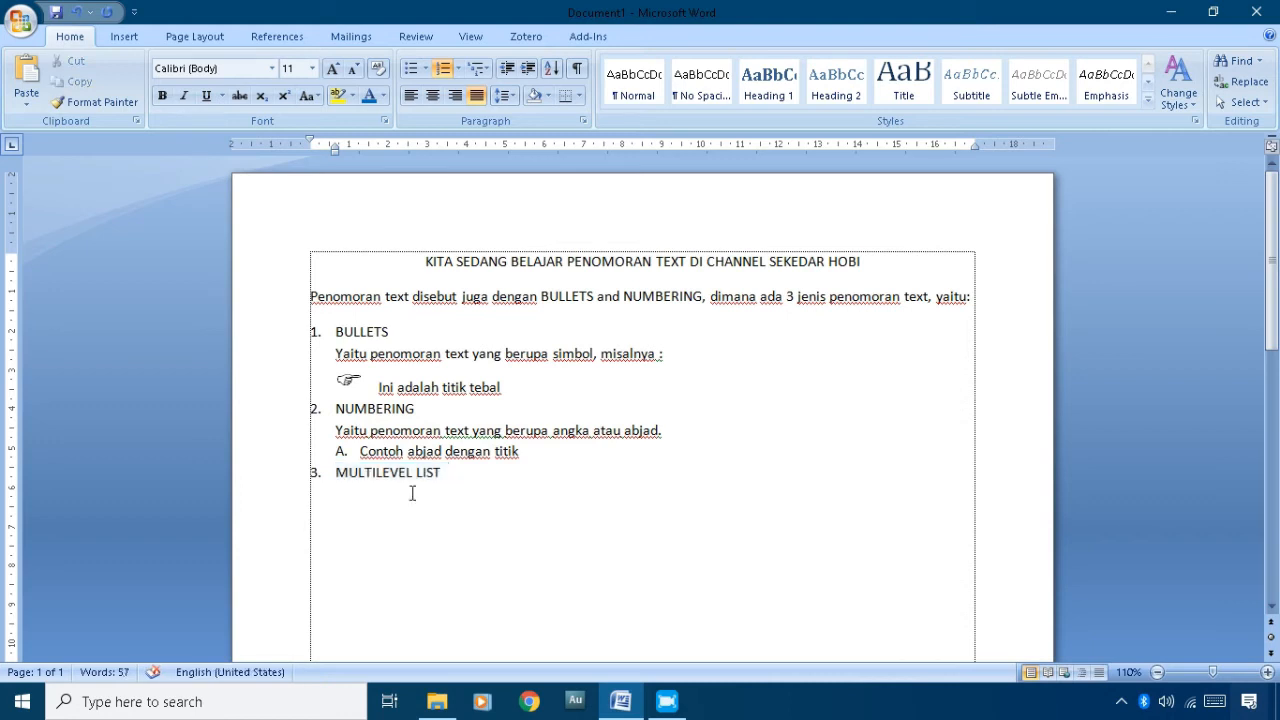
- Write the explanation "Yaitu penomoran text betingkat" on an unnumbered line under MULTILEVEL LIST
key(Return)
key(BackSpace)
text(Yaitu penomoran text dengan)
key(BackSpace)
key(BackSpace)
key(BackSpace)
key(BackSpace)
key(BackSpace)
key(BackSpace)
key(BackSpace)
text(betingkat)
key(Return)
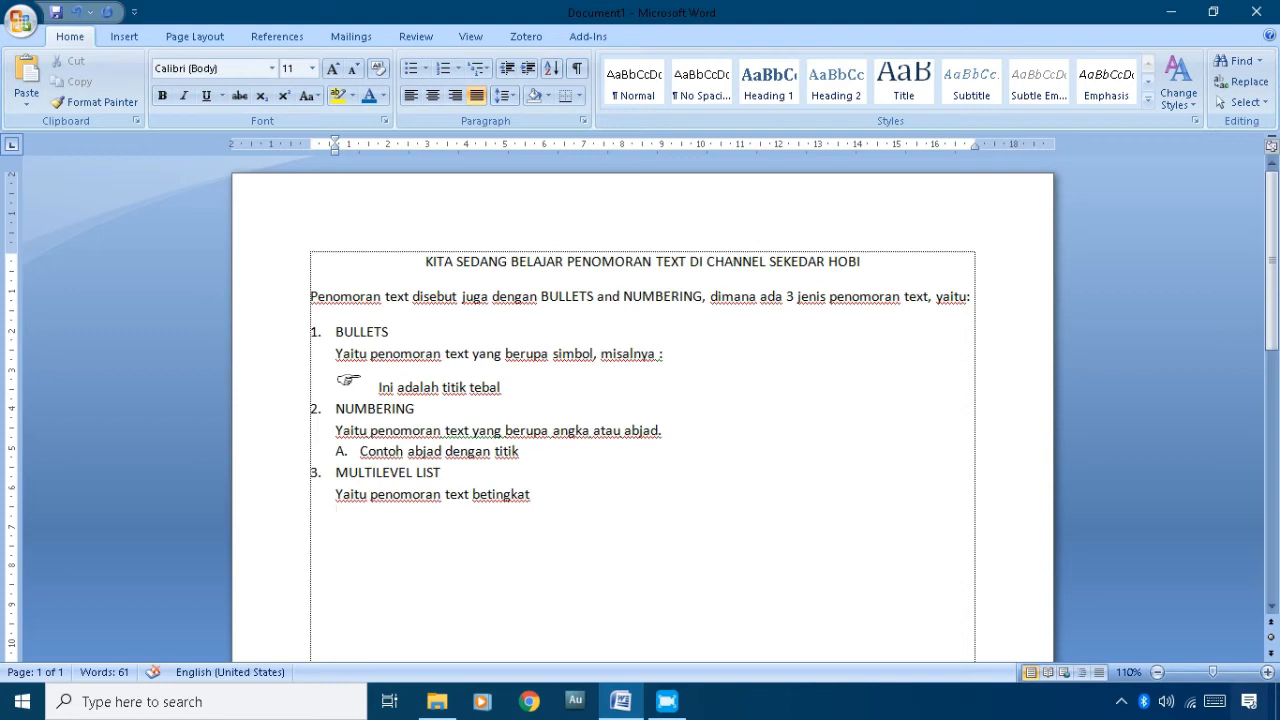
- Add lettered item A "Contoh penomoran text dengan tanda titik" under the explanation, capitalise its first letter and start an empty item B
text(A. contoh penomoran text dengan tanda titik)
key(Home)
key(Delete)
text(C)
key(End)
key(Return)
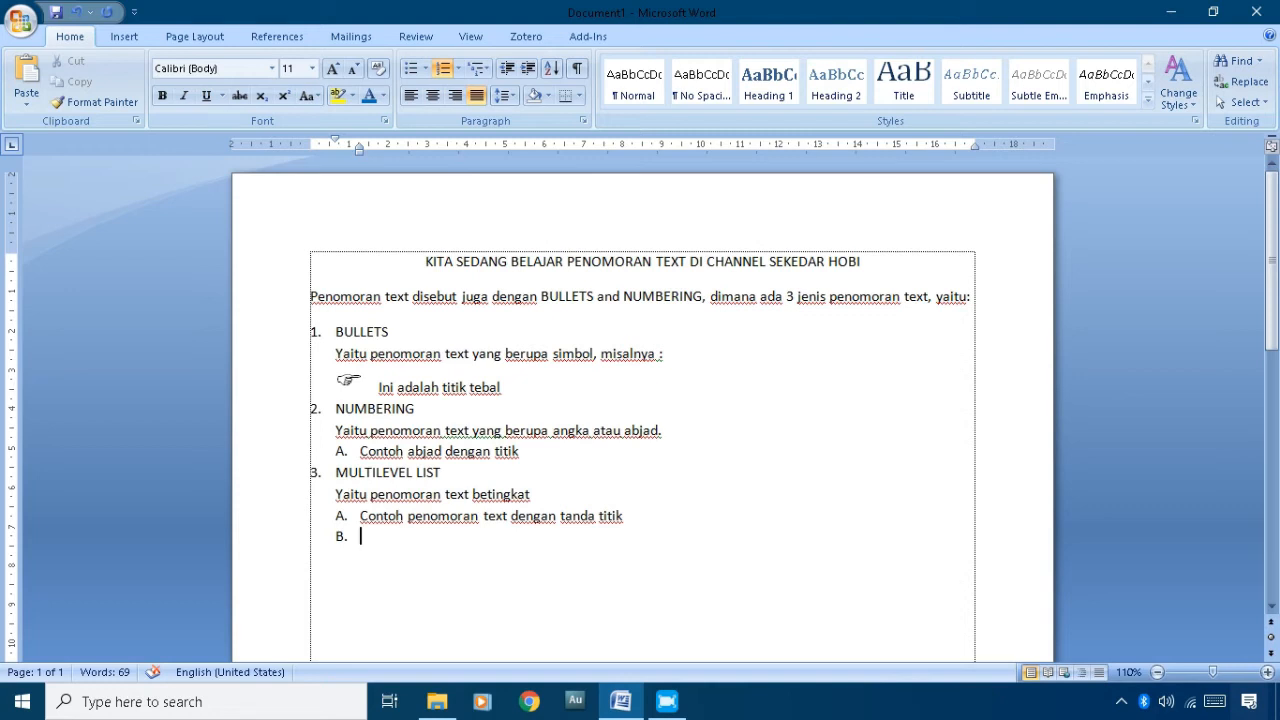
- Highlight the number 3 and the letter A below it in turn to examine which items share each list level
click(318, 471)
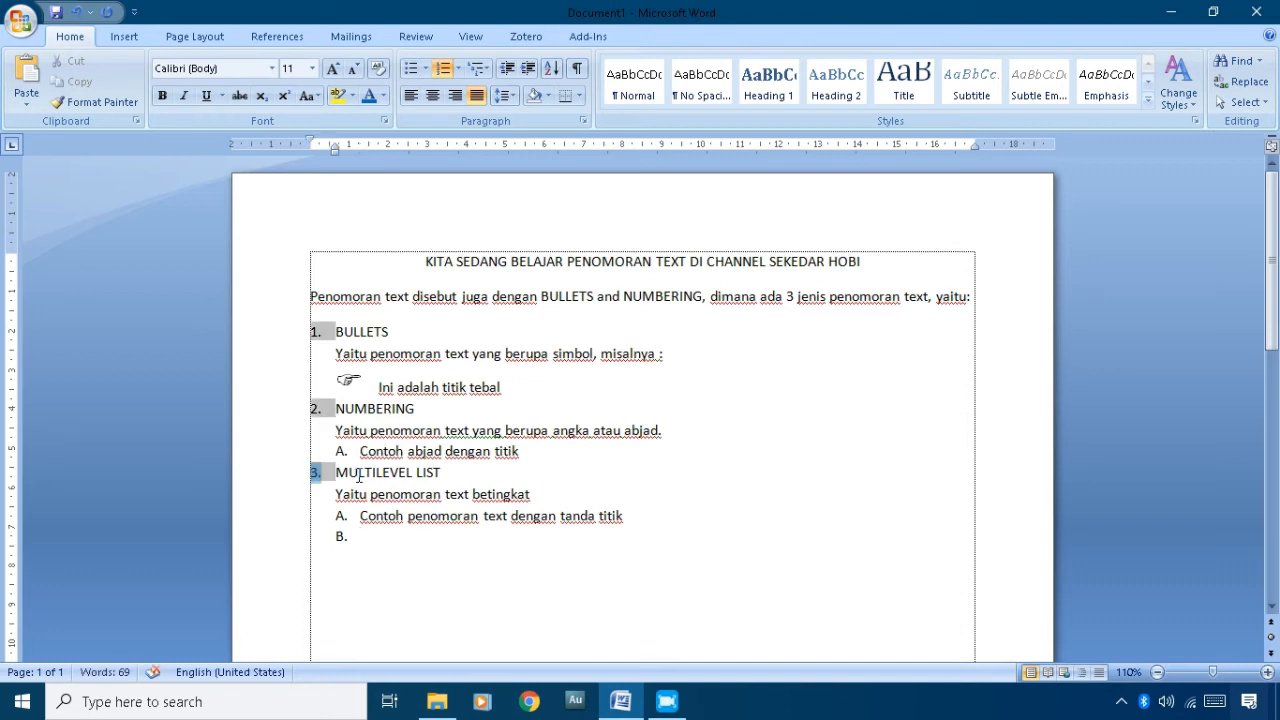
click(359, 477)
click(341, 514)
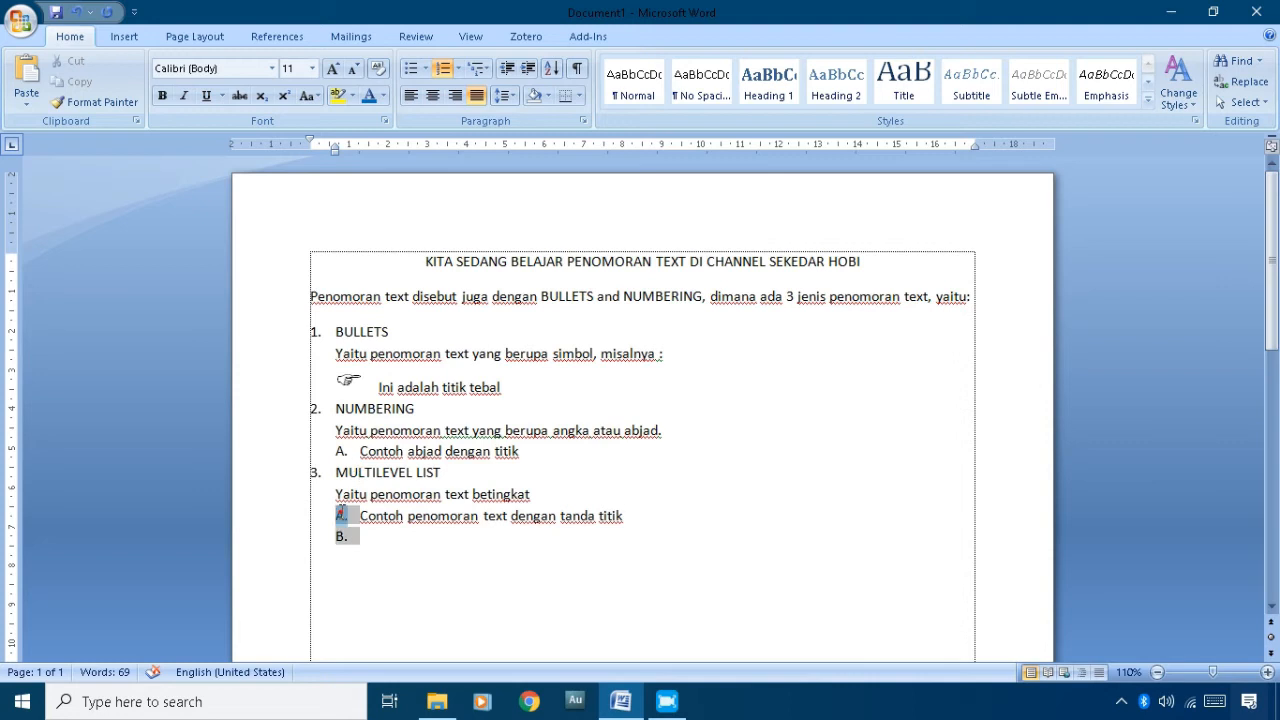
click(362, 516)
- Demote the empty item B to a sub-item one list level lower, trying both indent directions
click(351, 535)
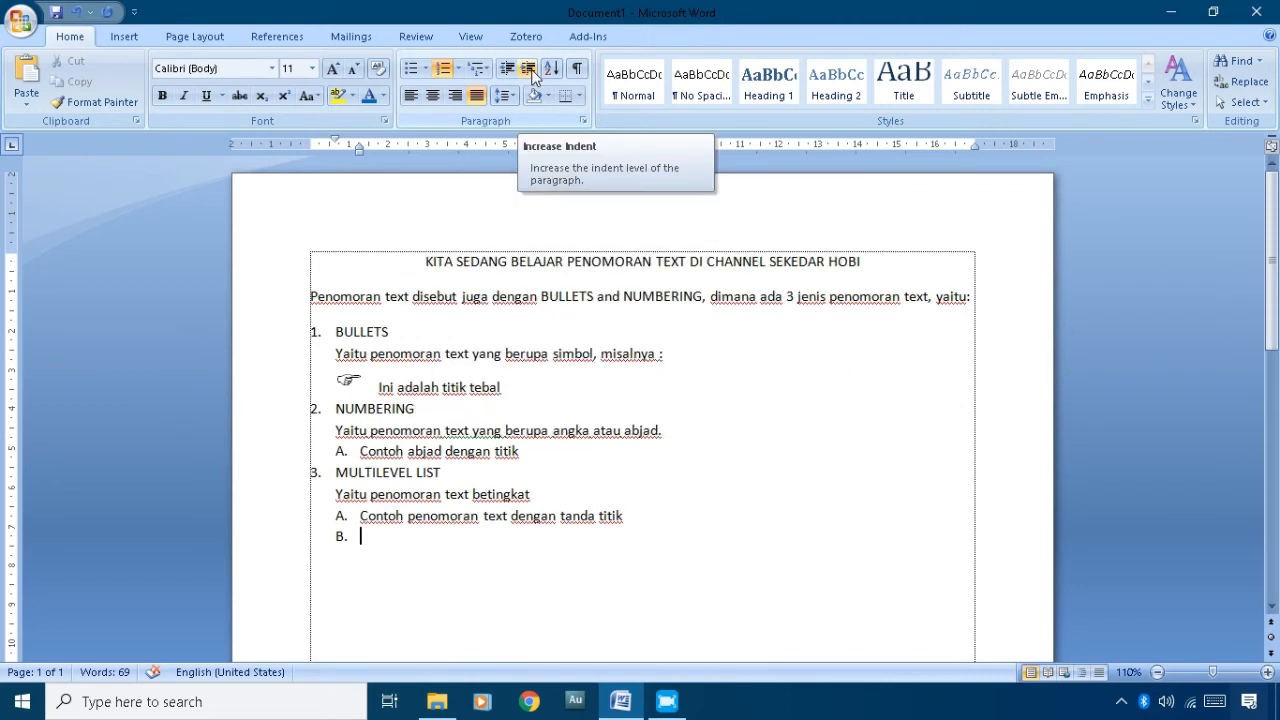
click(531, 75)
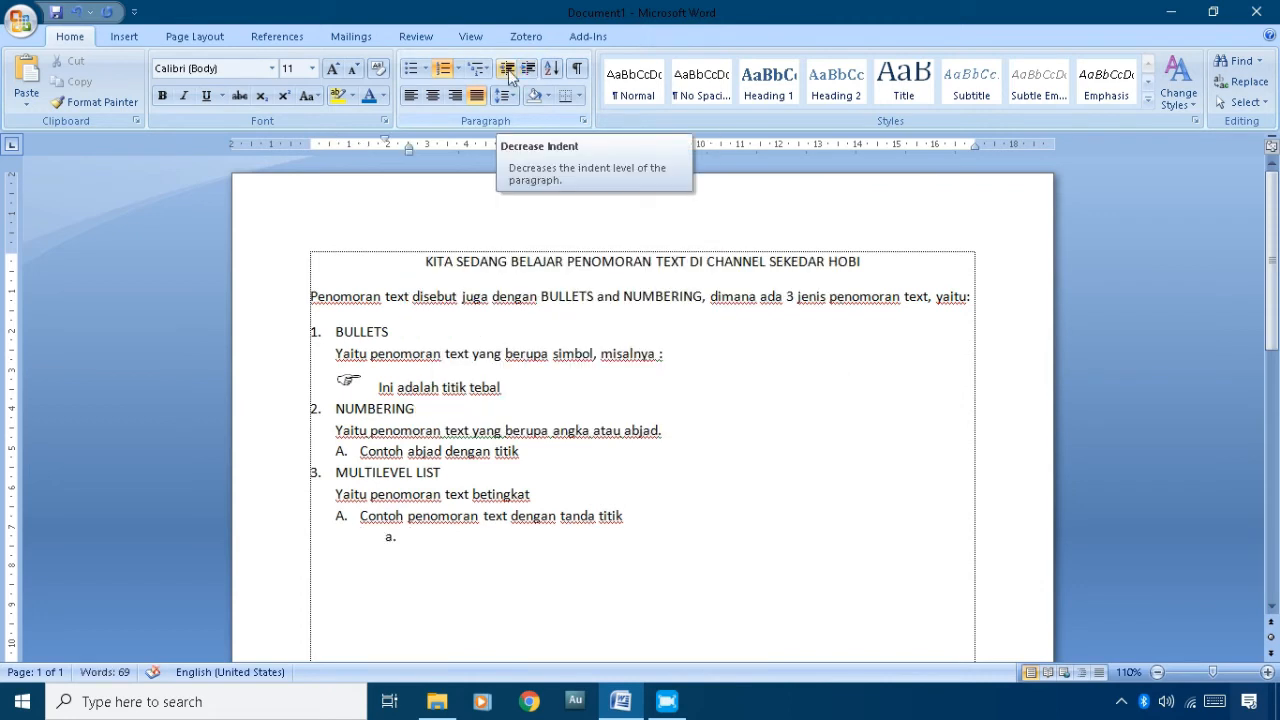
click(508, 70)
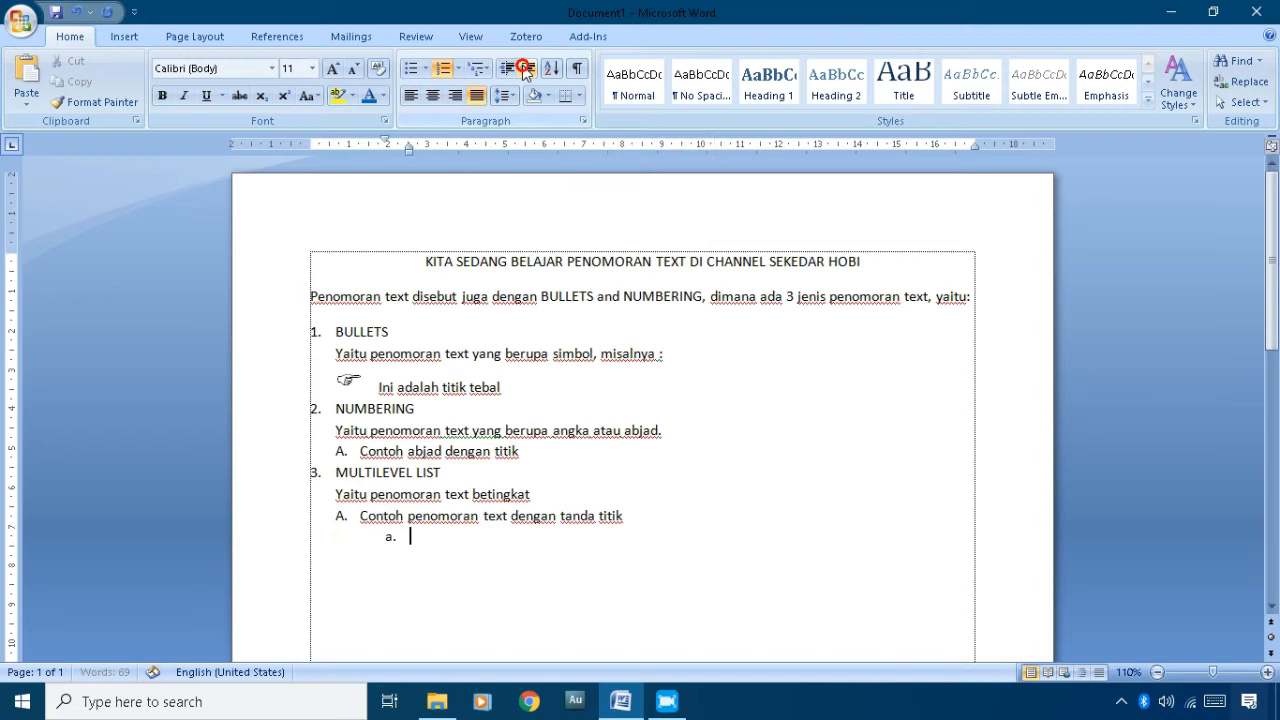
- Change the sub-item's number format to lowercase letters with a closing parenthesis, a) b) c)
click(390, 537)
right_click(390, 538)
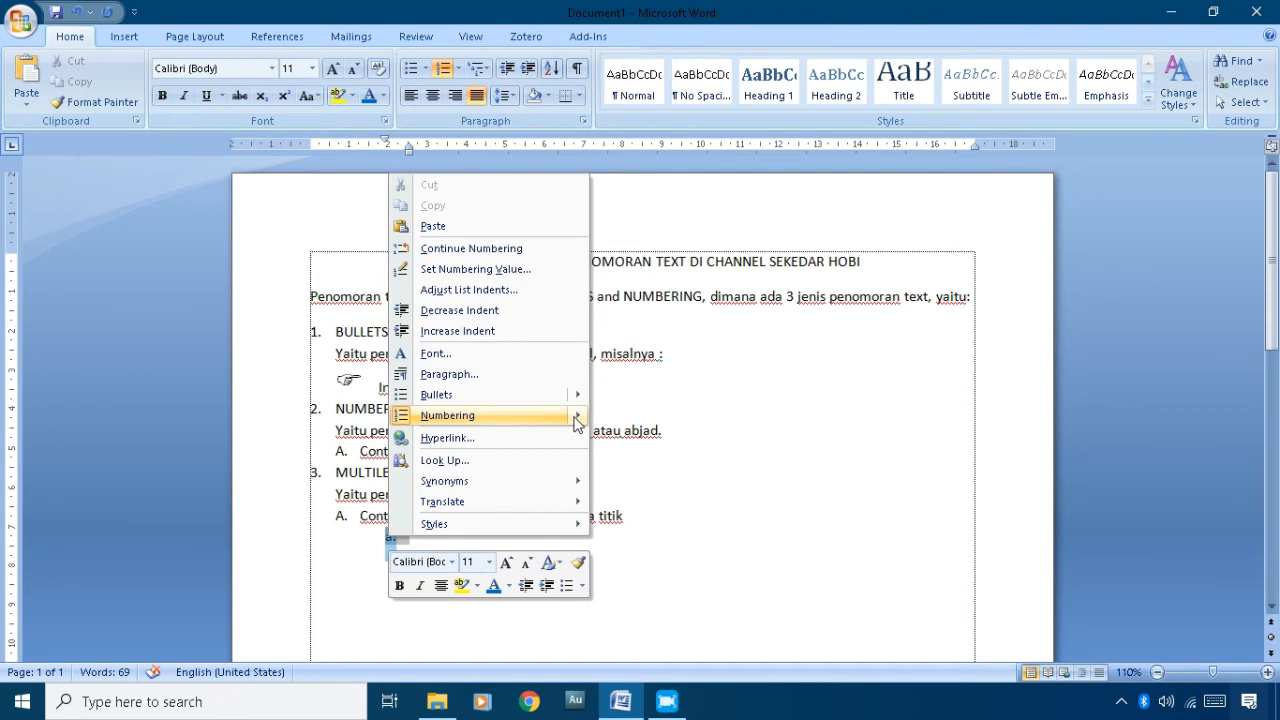
mouse_move(576, 420)
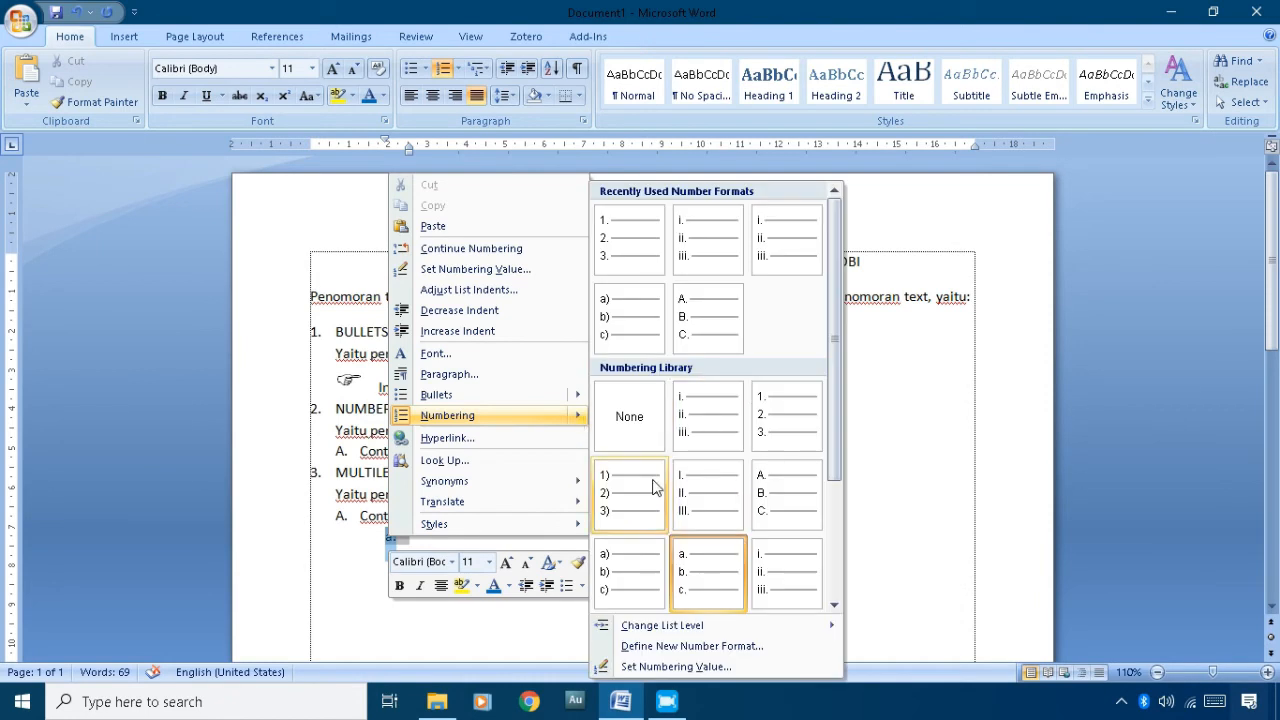
click(629, 571)
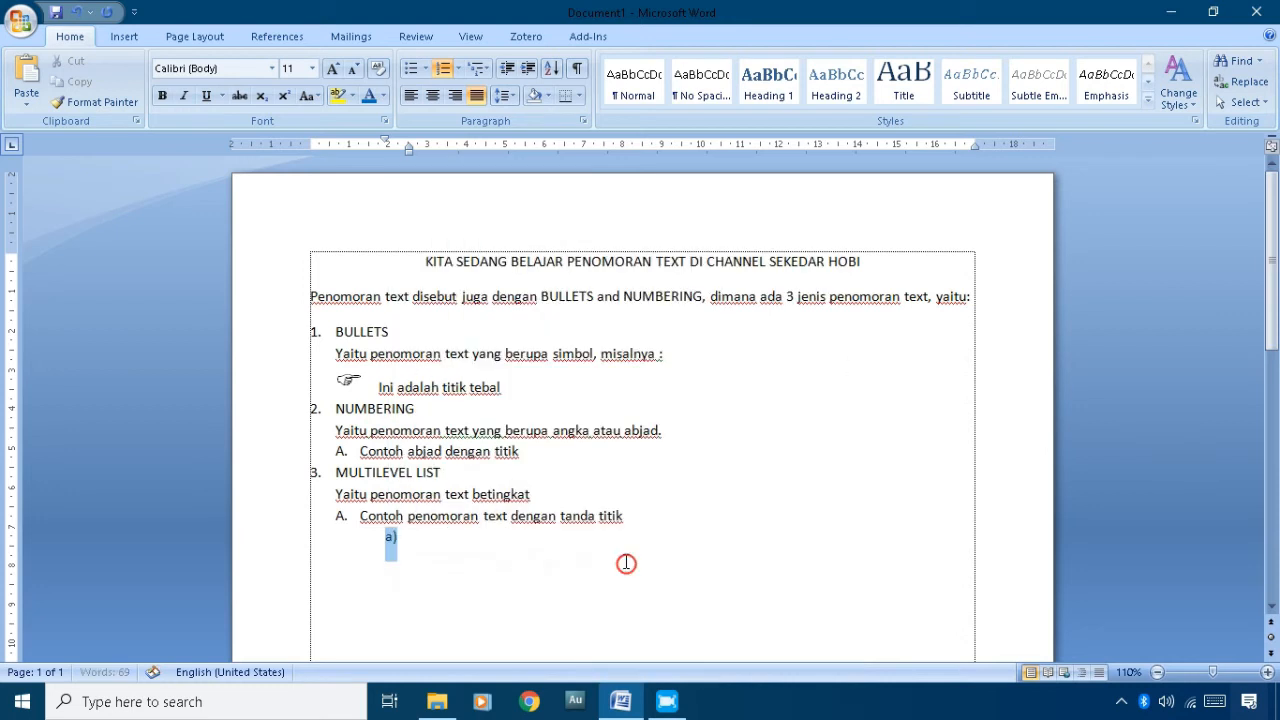
- Promote the empty a) sub-item by one level and demote it again
click(440, 531)
click(510, 72)
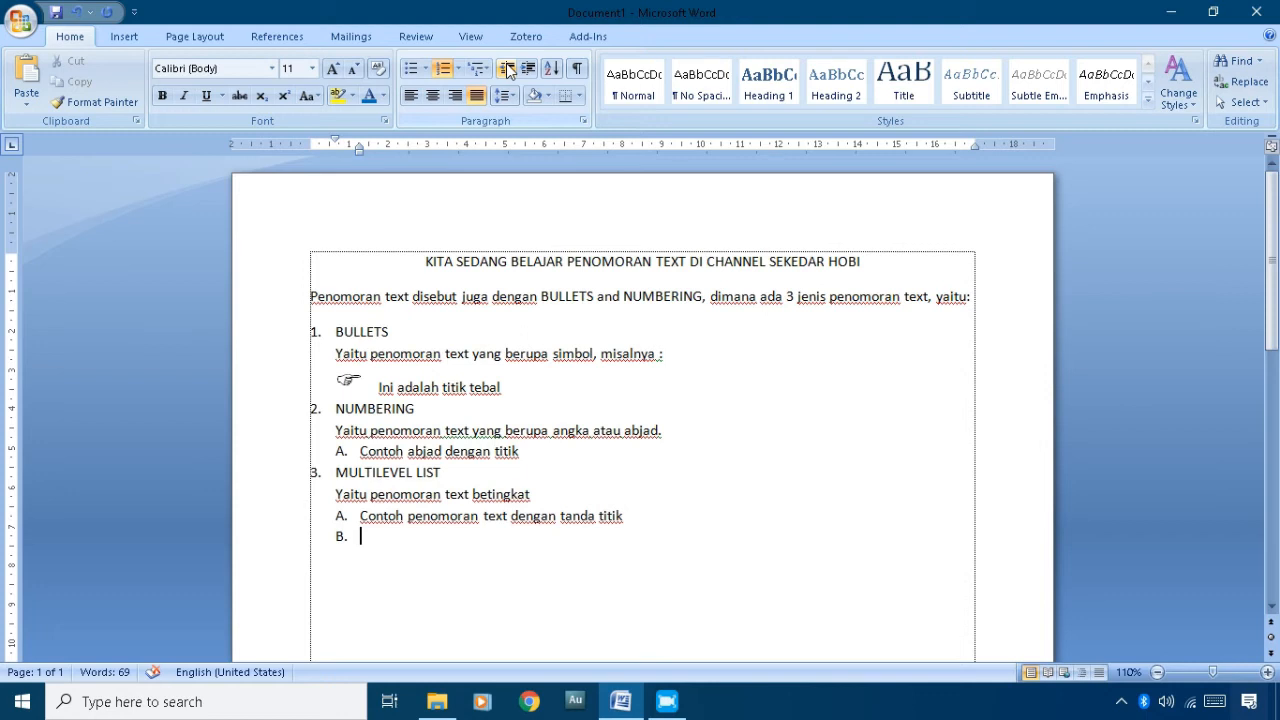
click(528, 68)
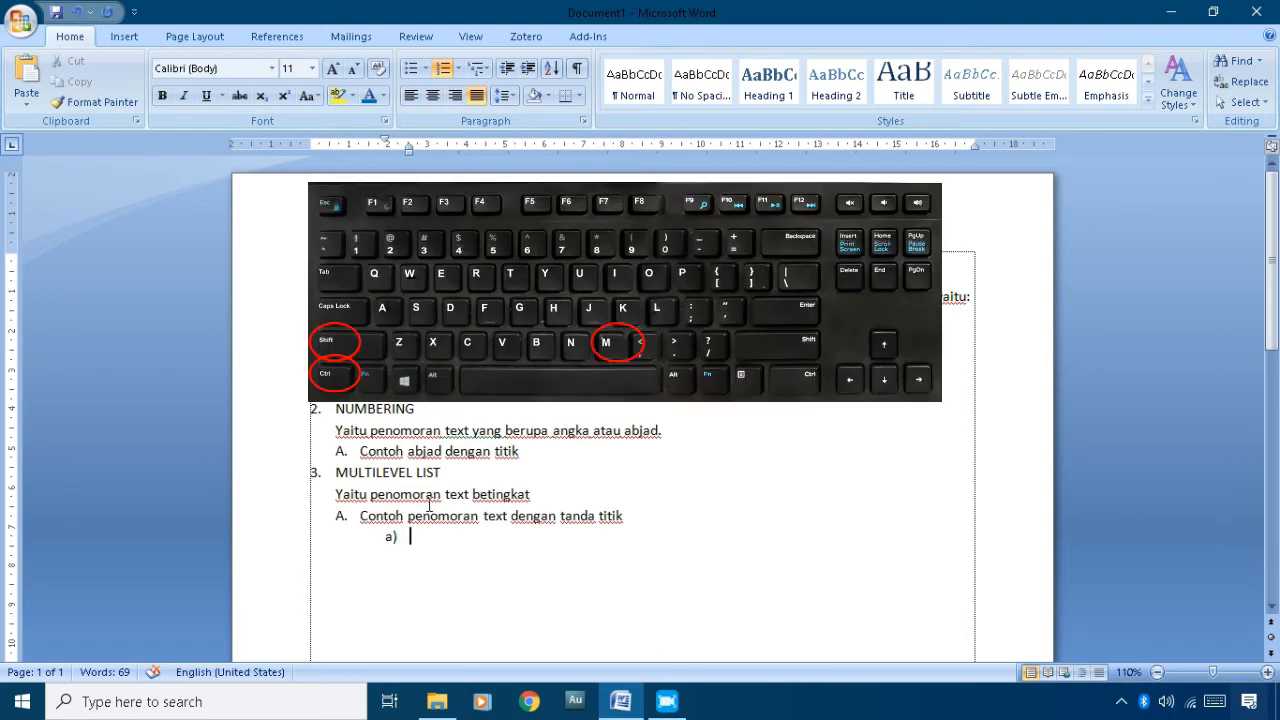
- Adjust the a) sub-item's indents to about 1.25 cm for the first line and about 1.9 cm for the hanging text
drag(410, 151, 378, 158)
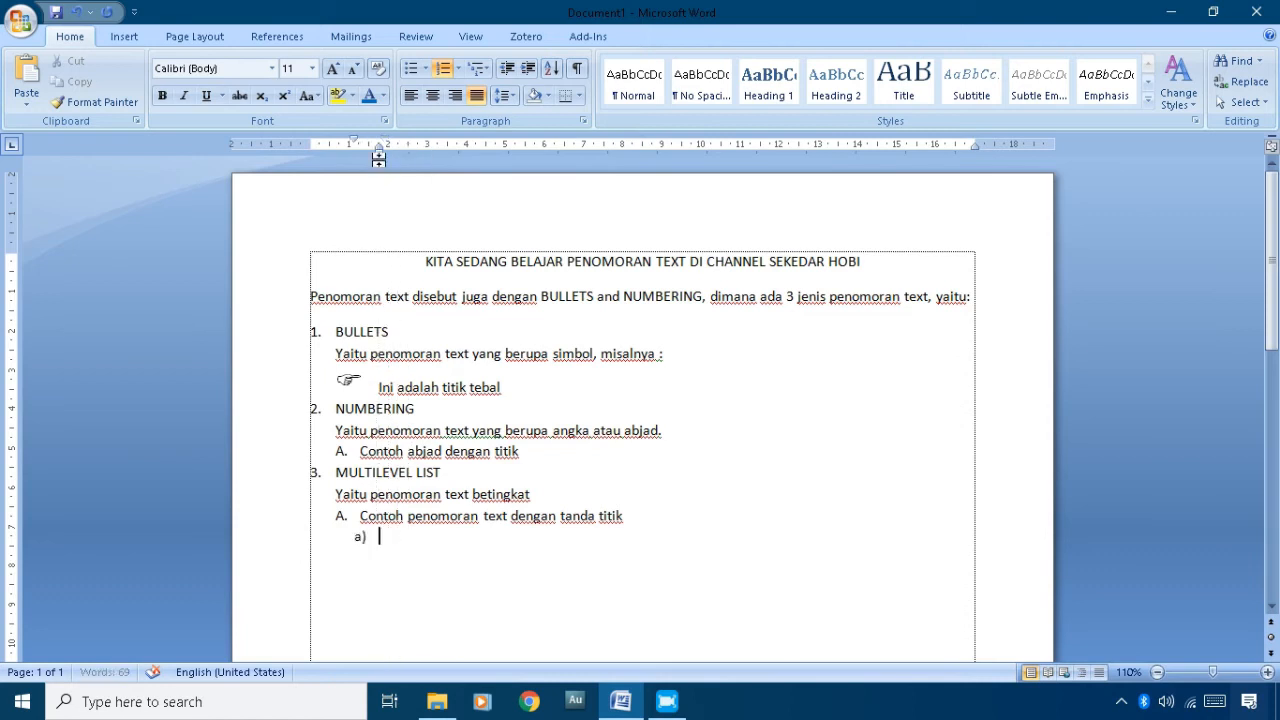
drag(379, 150, 408, 144)
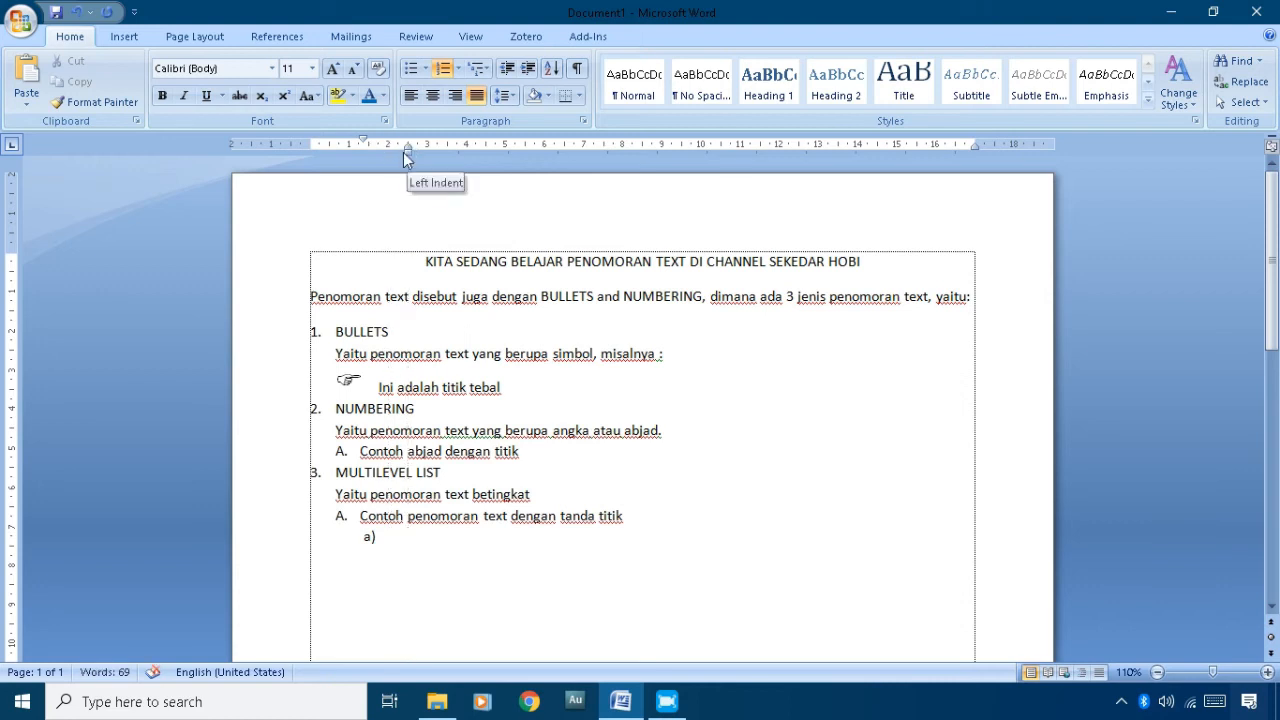
key(ctrl+z)
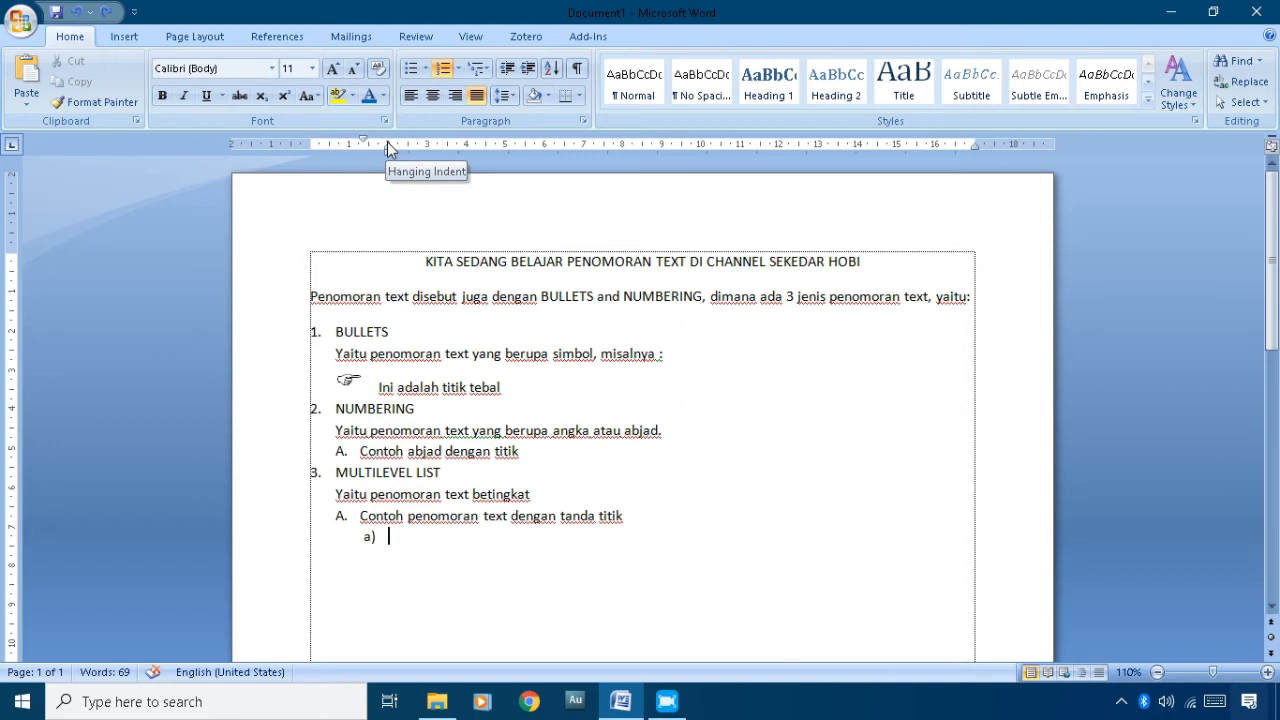
key(ctrl+z)
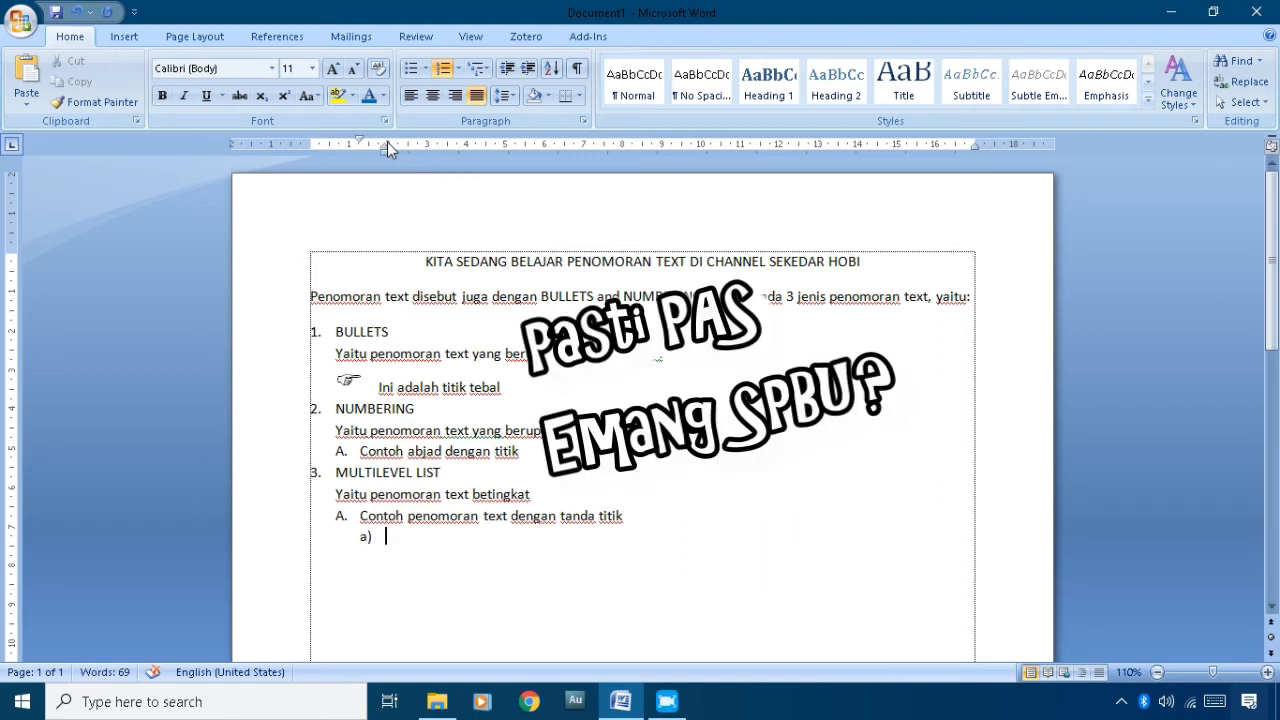
- Enter "Contoh penomoran text dengan tanda kurung" as sub-item a) and start an empty item one list level lower
text(Contoh penomoran text dengan tanda kurung)
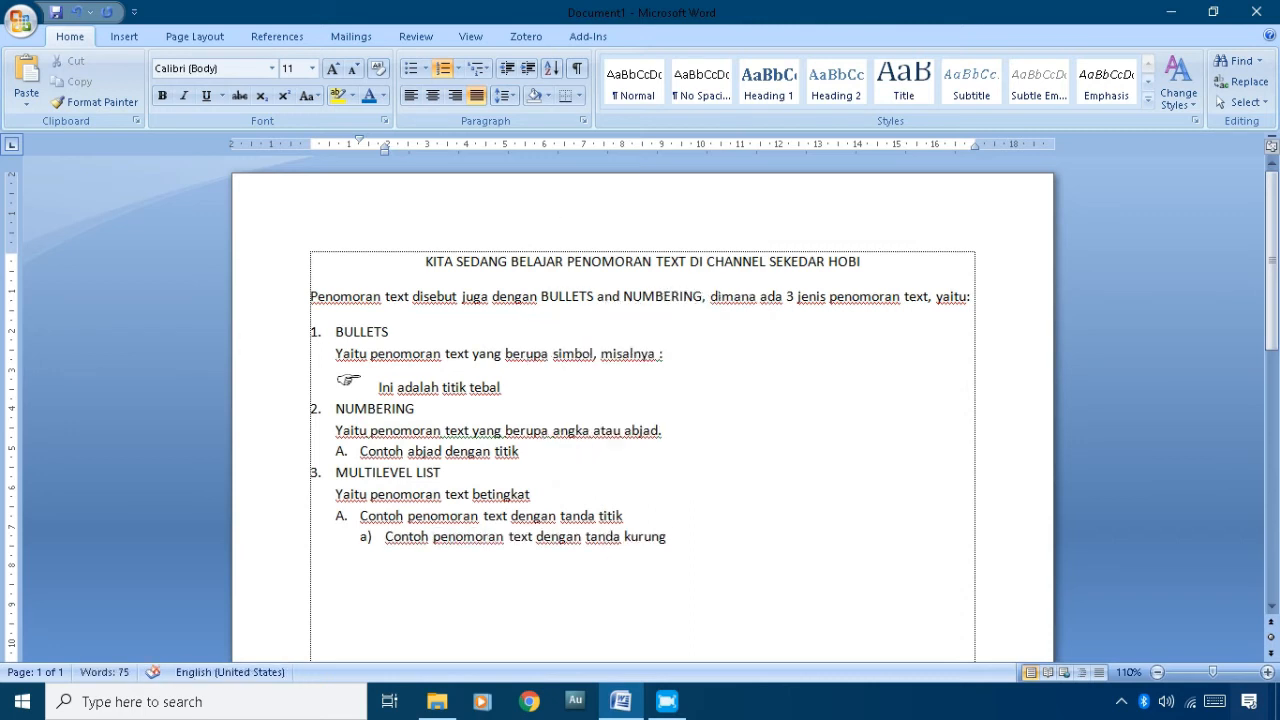
key(Return)
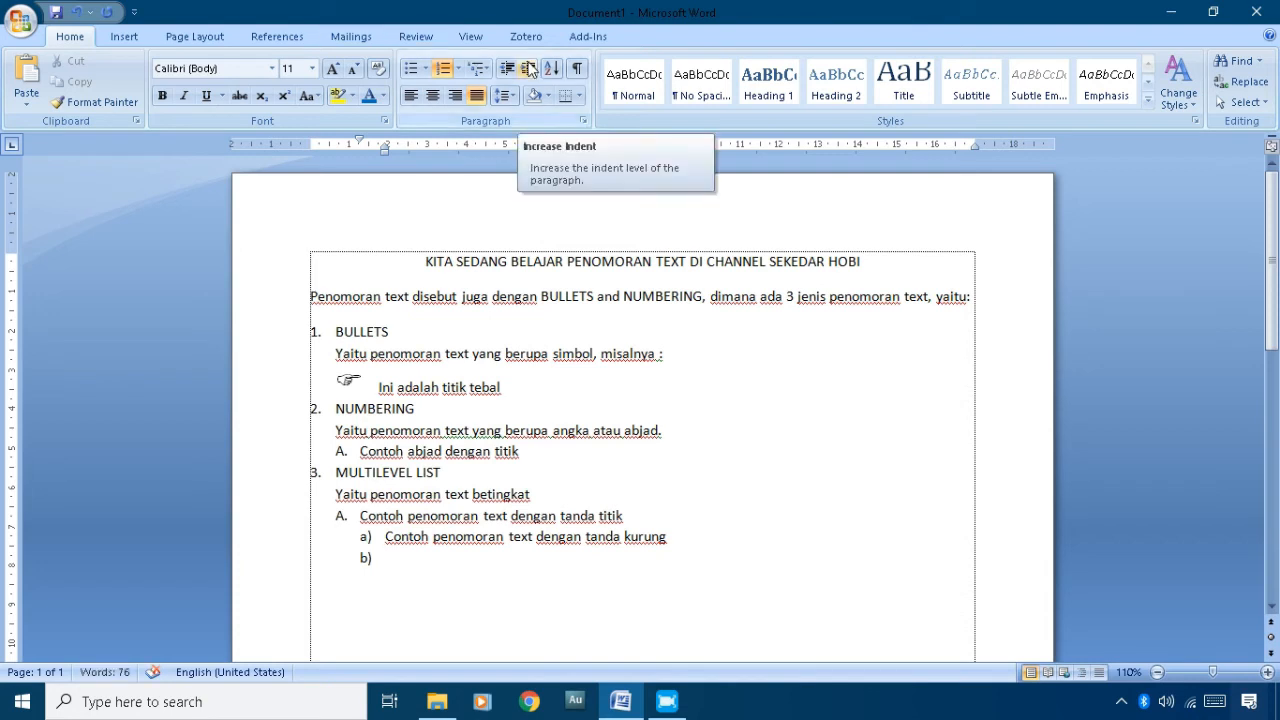
click(529, 68)
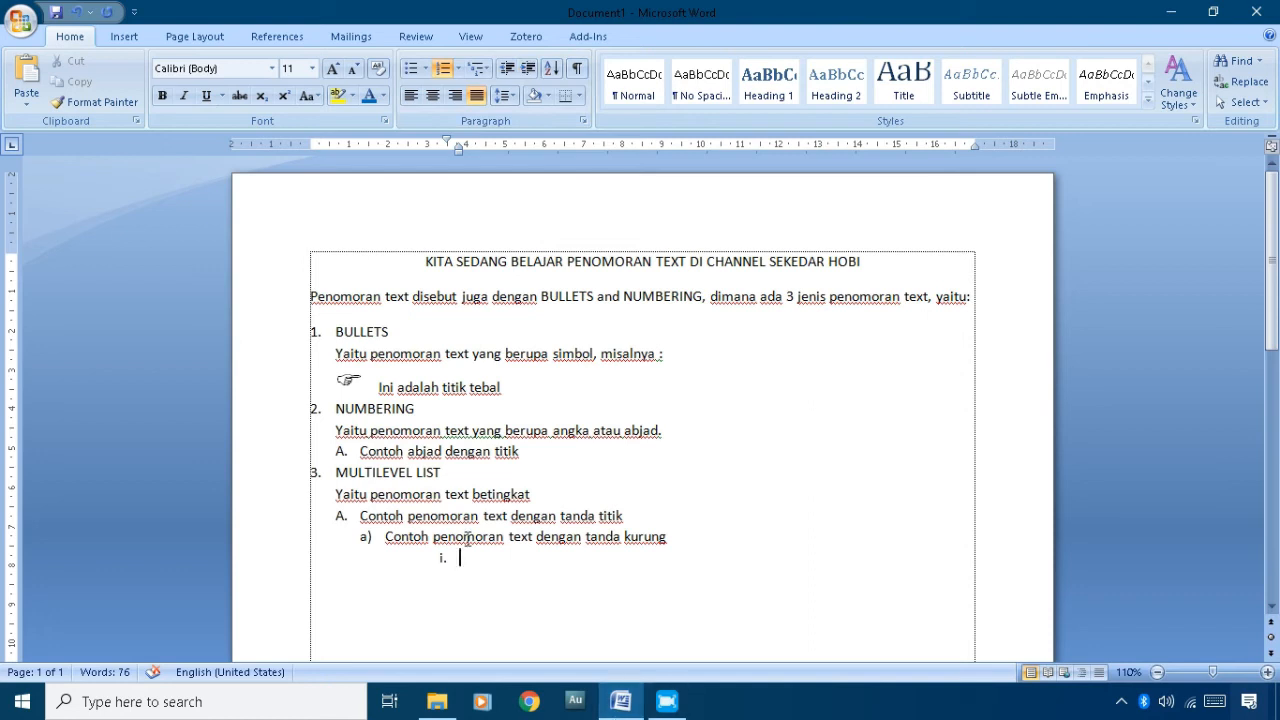
- Promote the new empty item back to the same list level as sub-item a)
key(BackSpace)
click(444, 560)
click(461, 561)
click(471, 560)
click(442, 559)
click(491, 560)
key(shift+Tab)
click(390, 558)
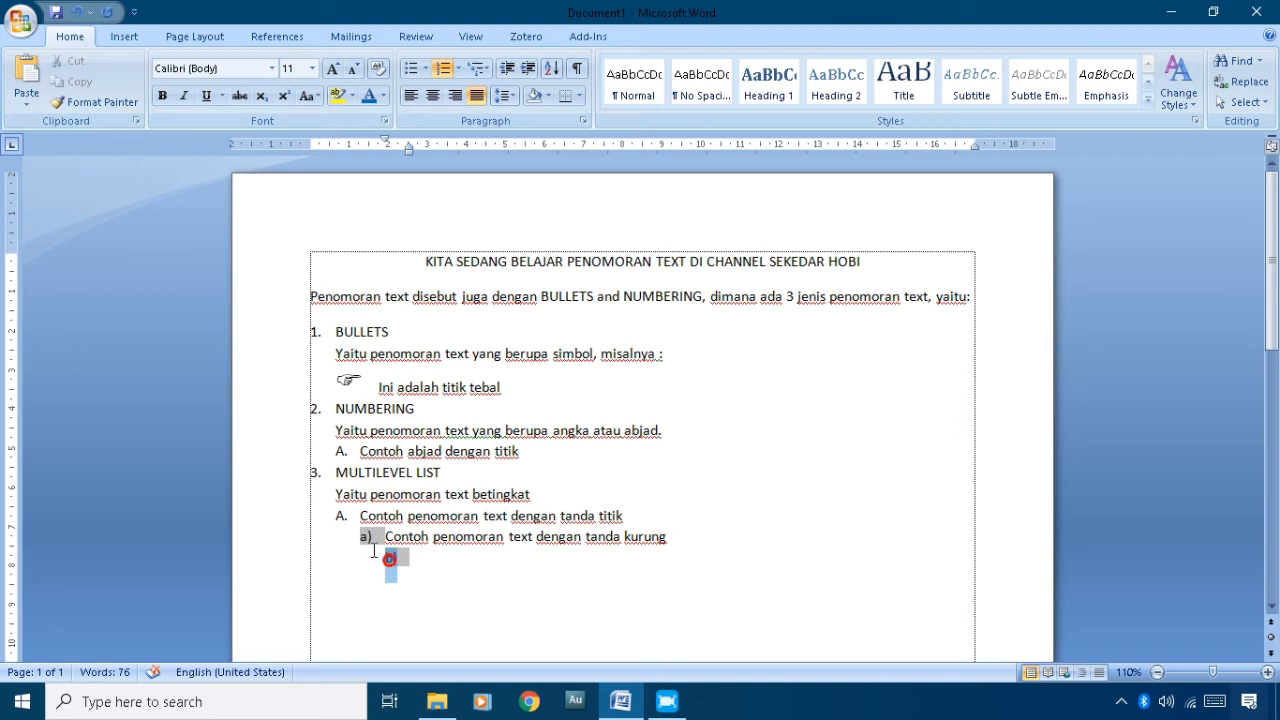
click(412, 557)
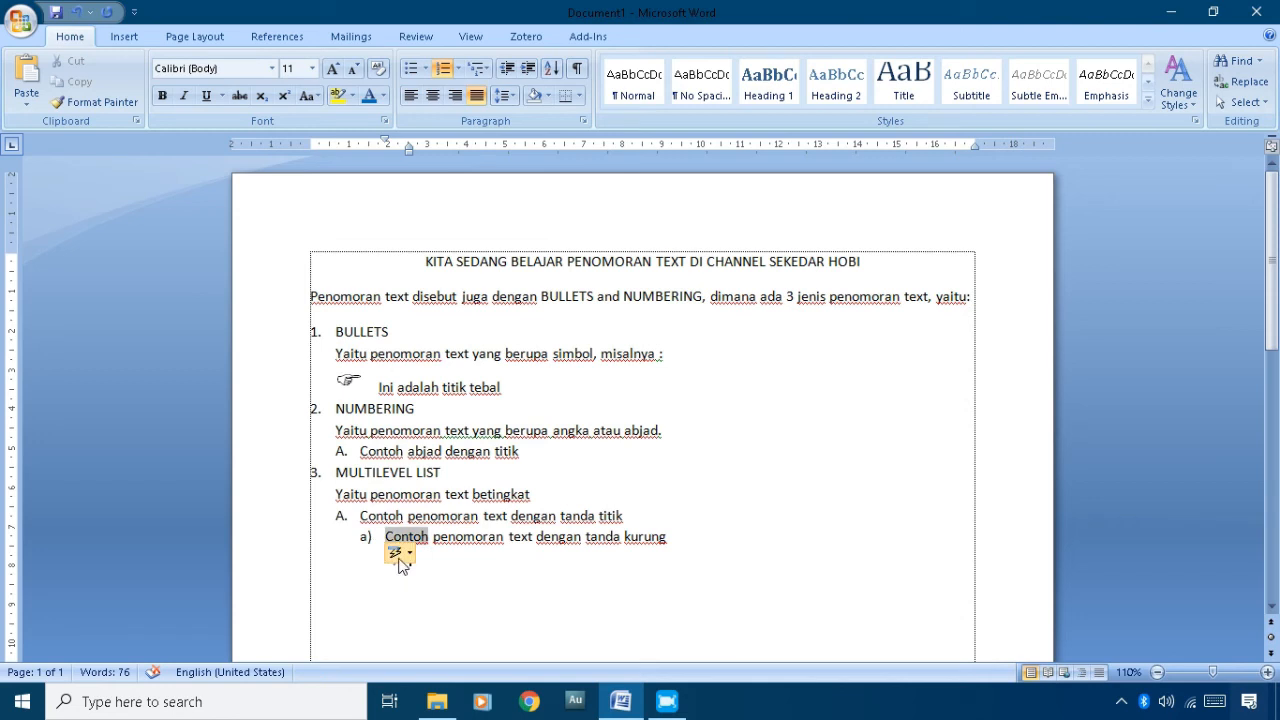
click(448, 559)
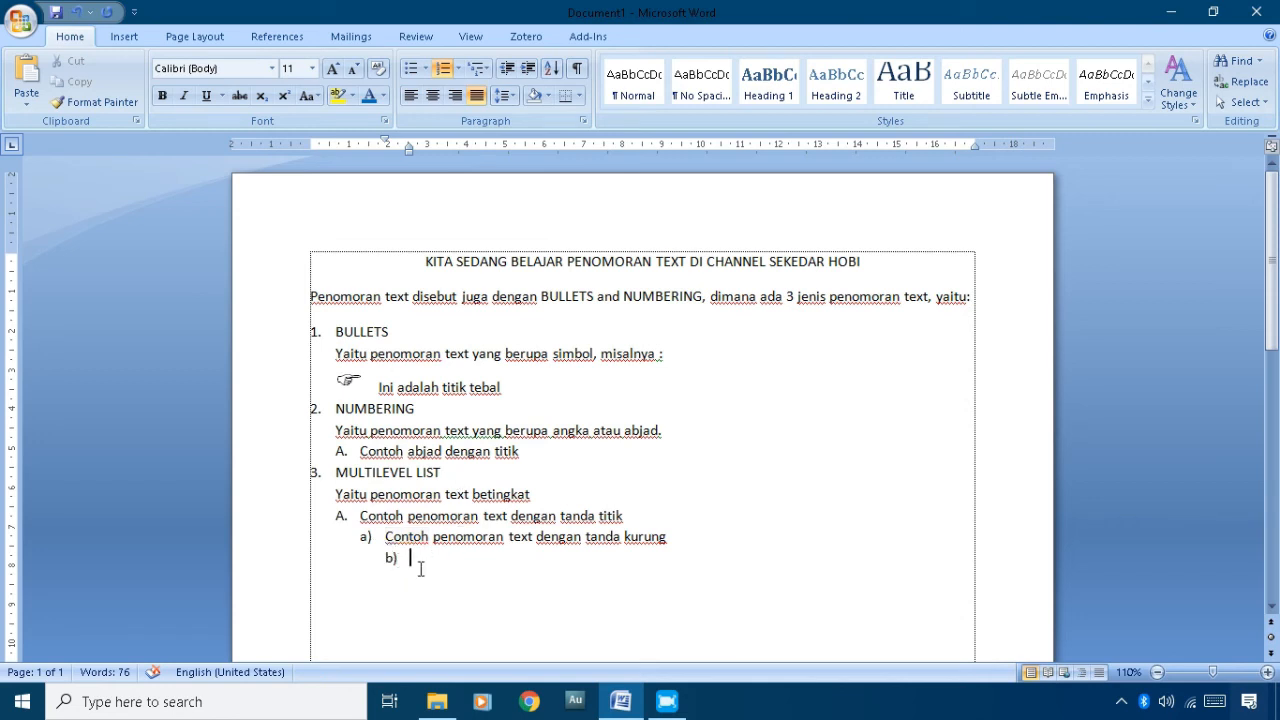
key(shift+Tab)
- Promote the "tanda kurung" item and the empty item below it to the capital-letter level under MULTILEVEL LIST
scroll(413, 516, down, 1)
key(Up)
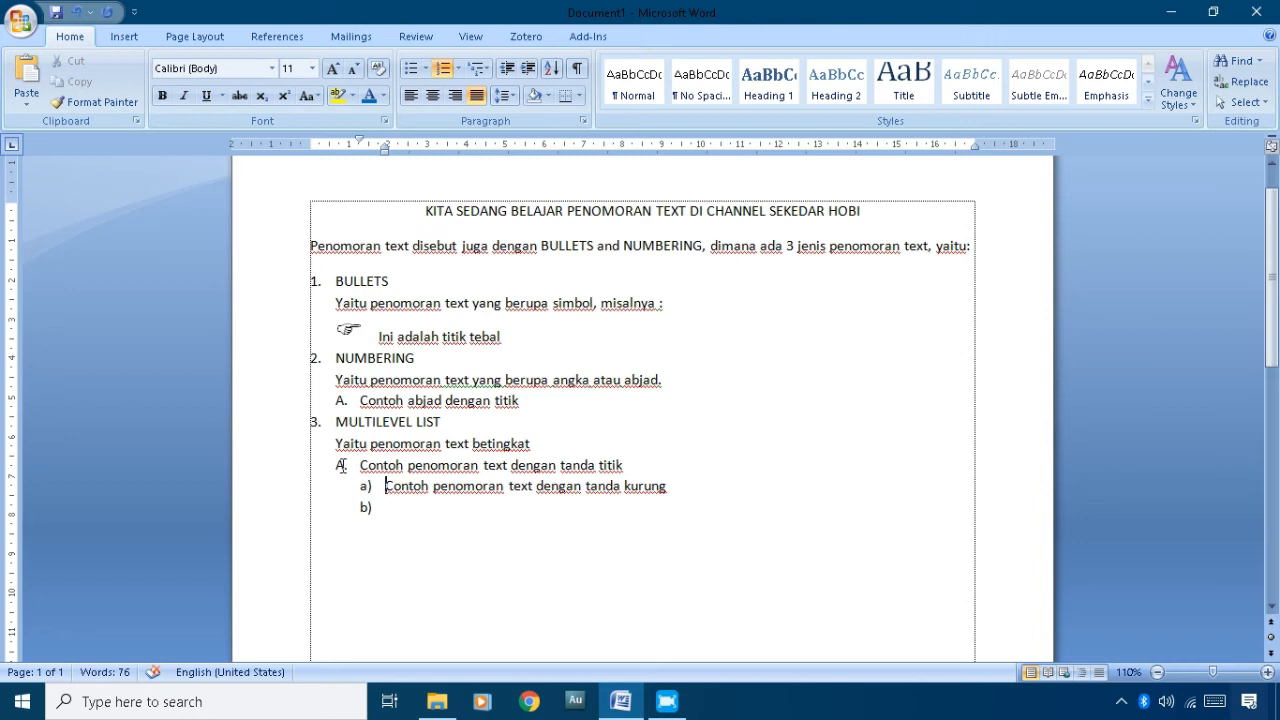
key(shift+Tab)
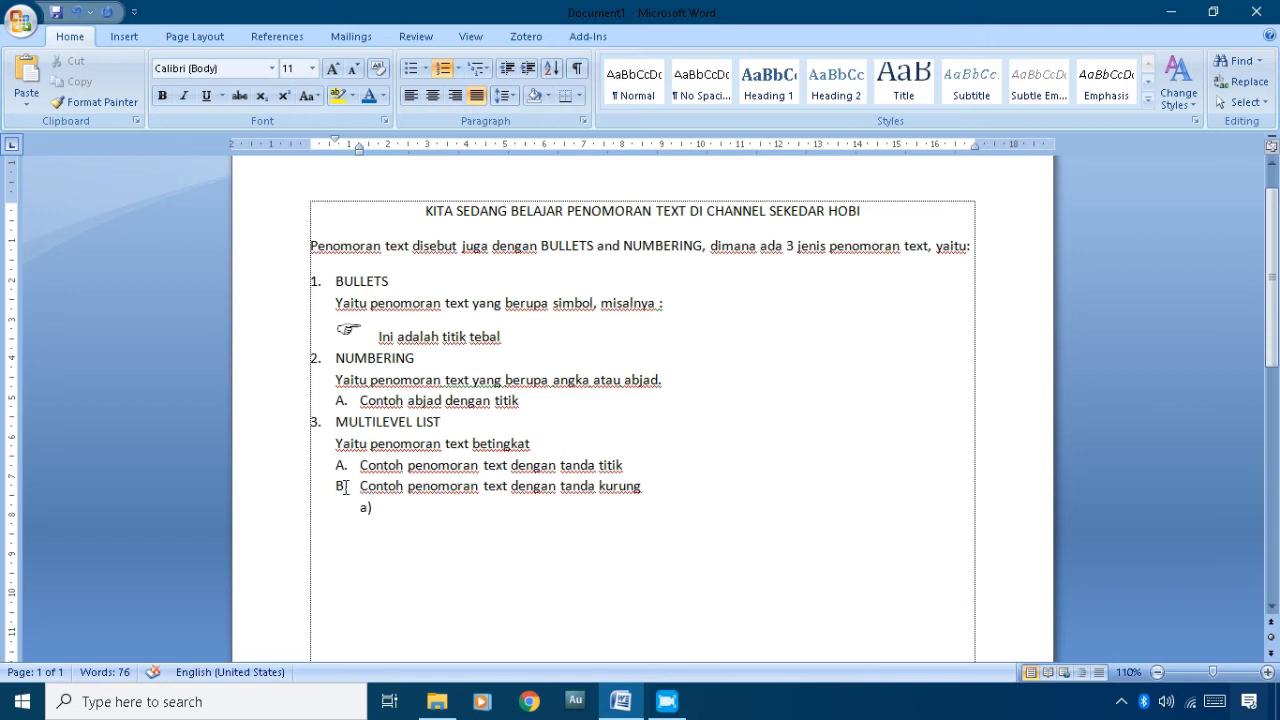
click(386, 507)
key(shift+Tab)
click(341, 504)
click(362, 508)
- Demote the "tanda kurung" item to an a) sub-item beneath item A, leaving the empty item at the capital-letter level
click(362, 487)
key(Tab)
click(414, 485)
click(391, 486)
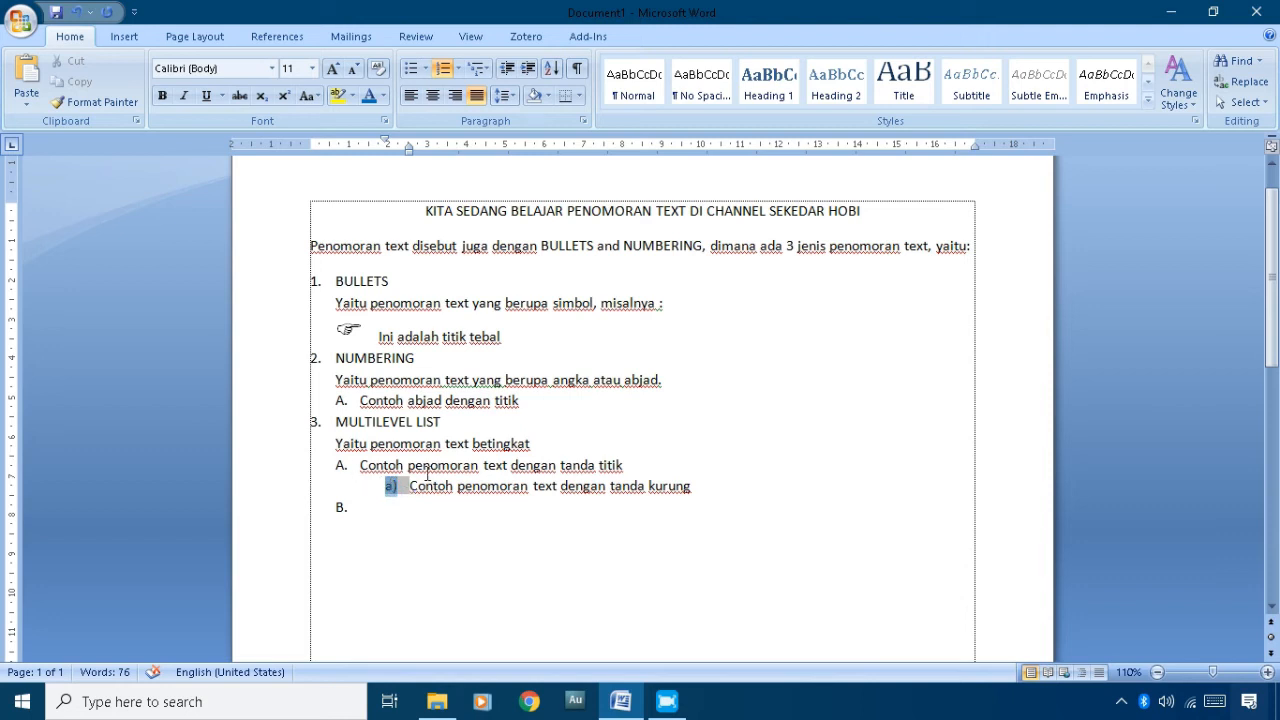
click(409, 487)
click(340, 507)
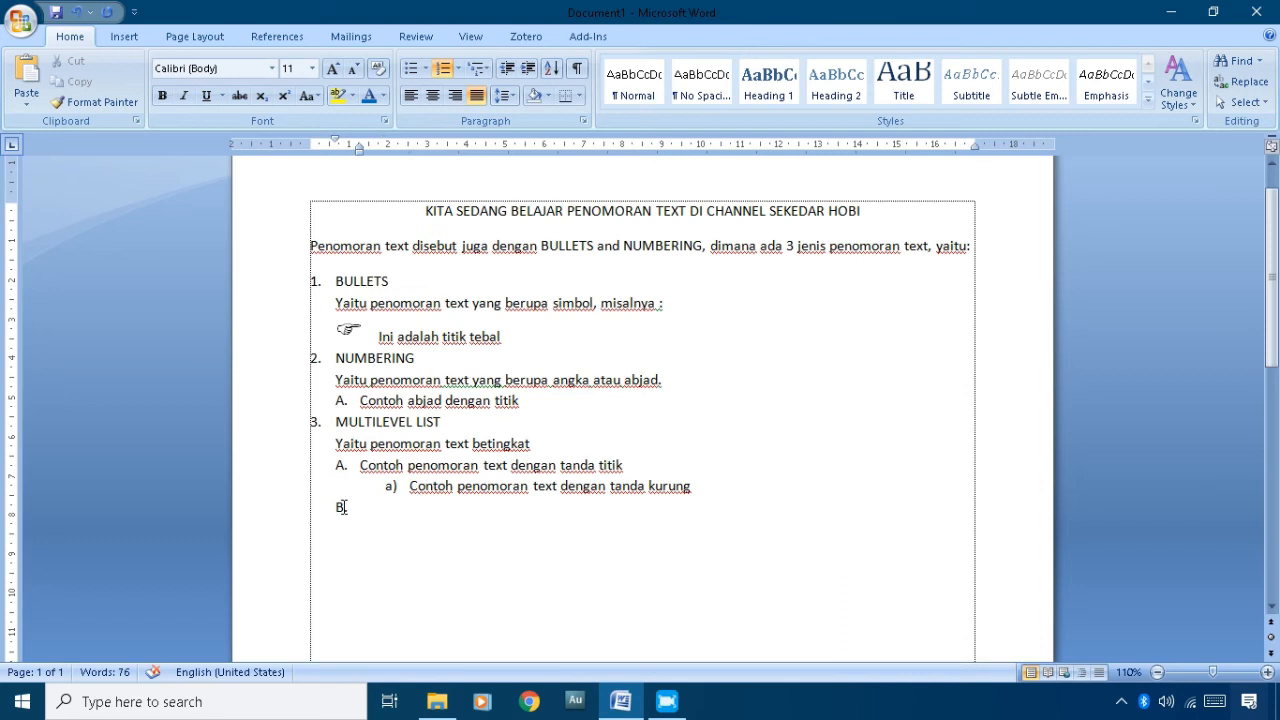
click(340, 507)
click(408, 486)
- Format the BULLETS heading in Times New Roman, bold, with blue text
double_click(388, 281)
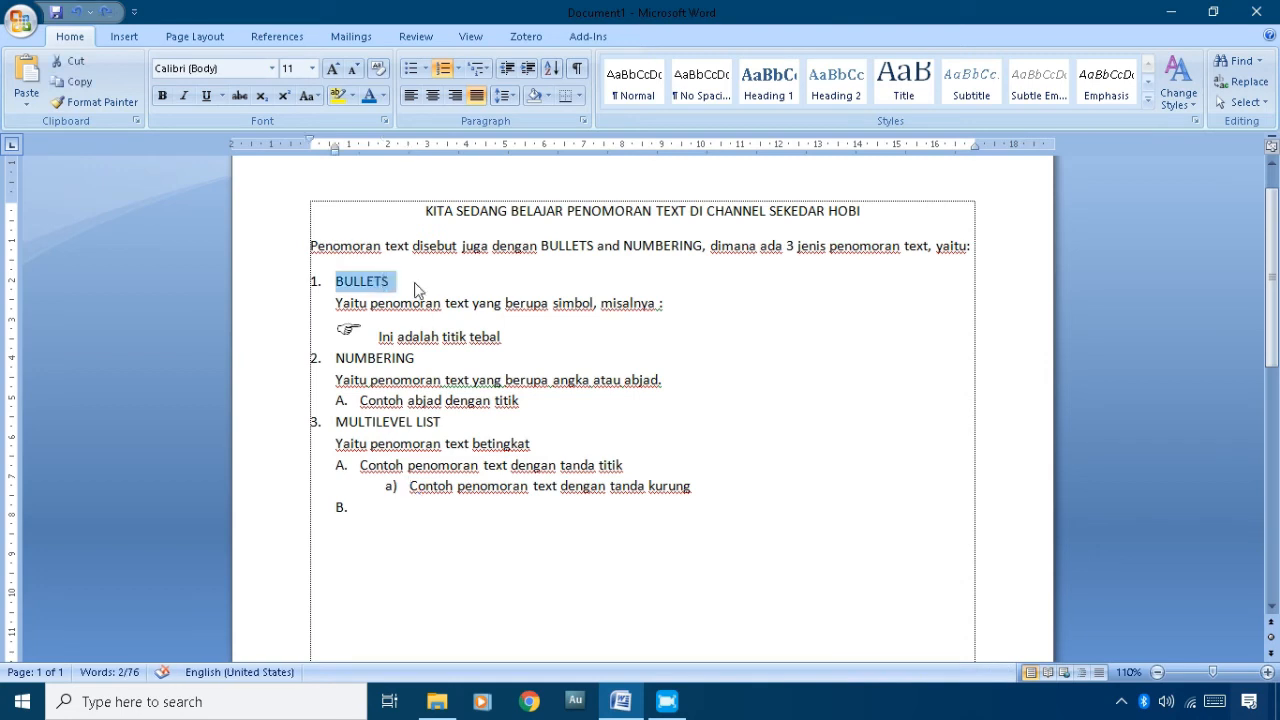
click(405, 286)
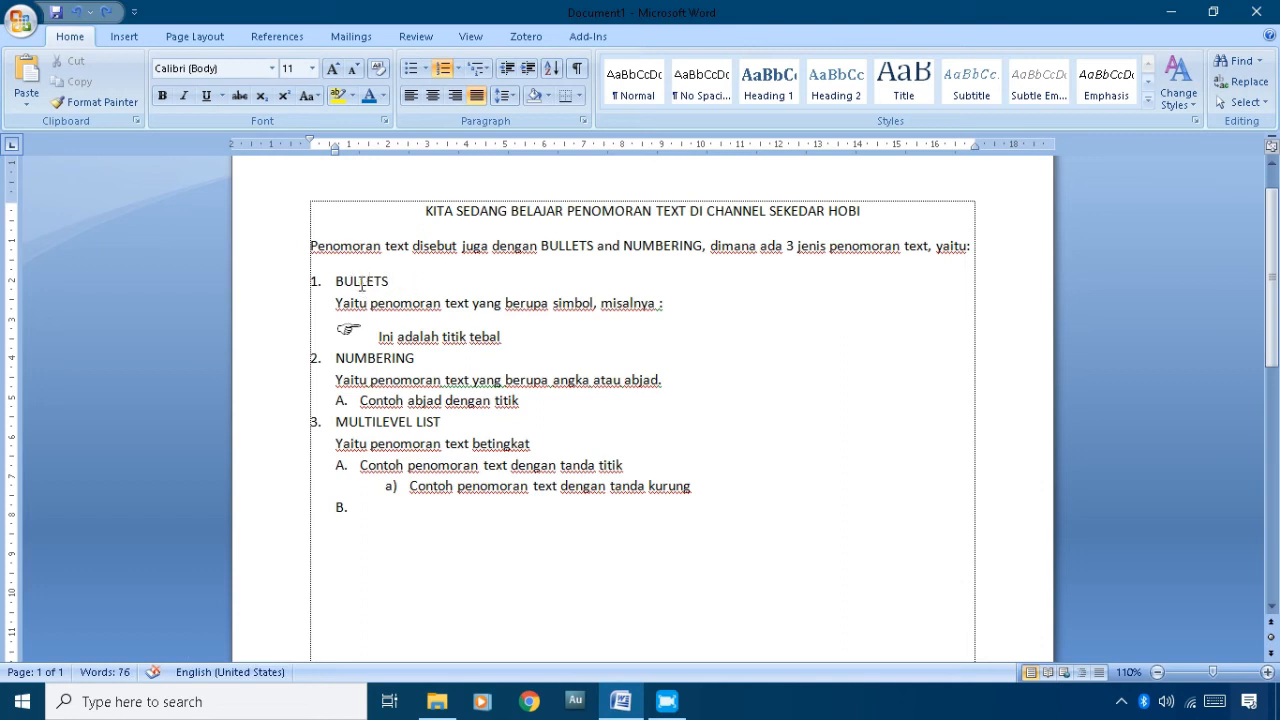
double_click(361, 283)
click(271, 68)
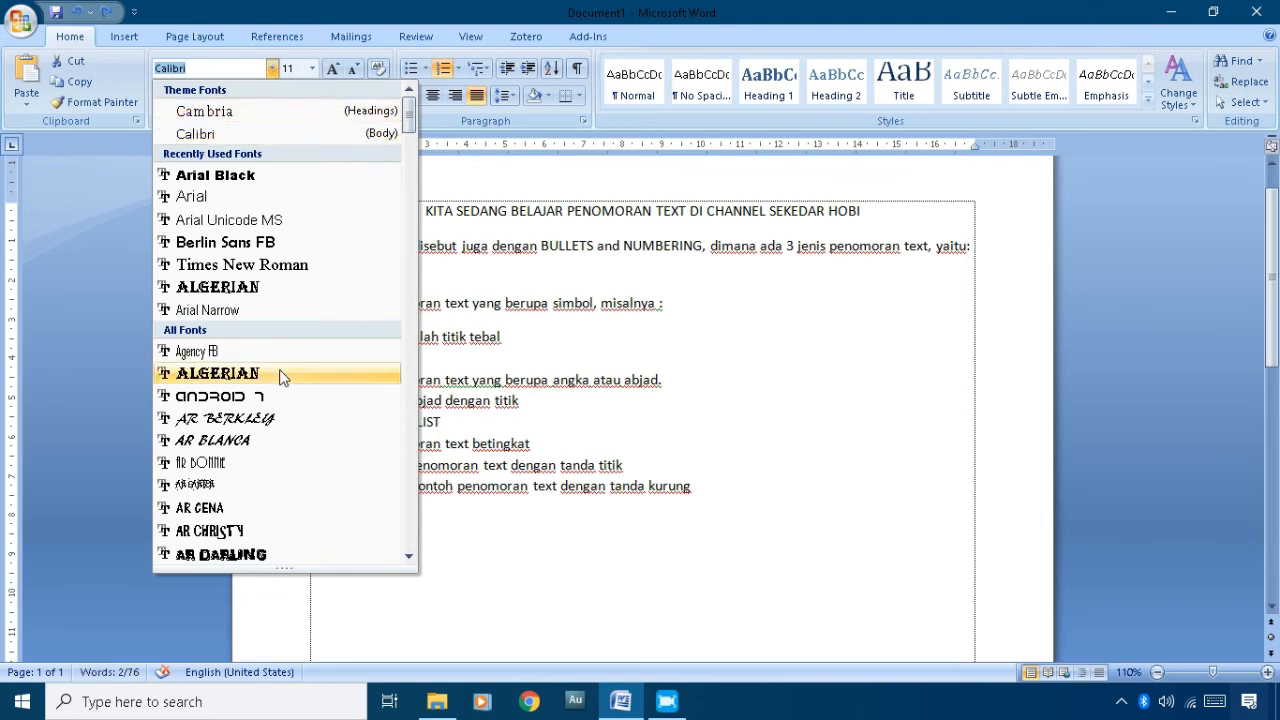
click(281, 268)
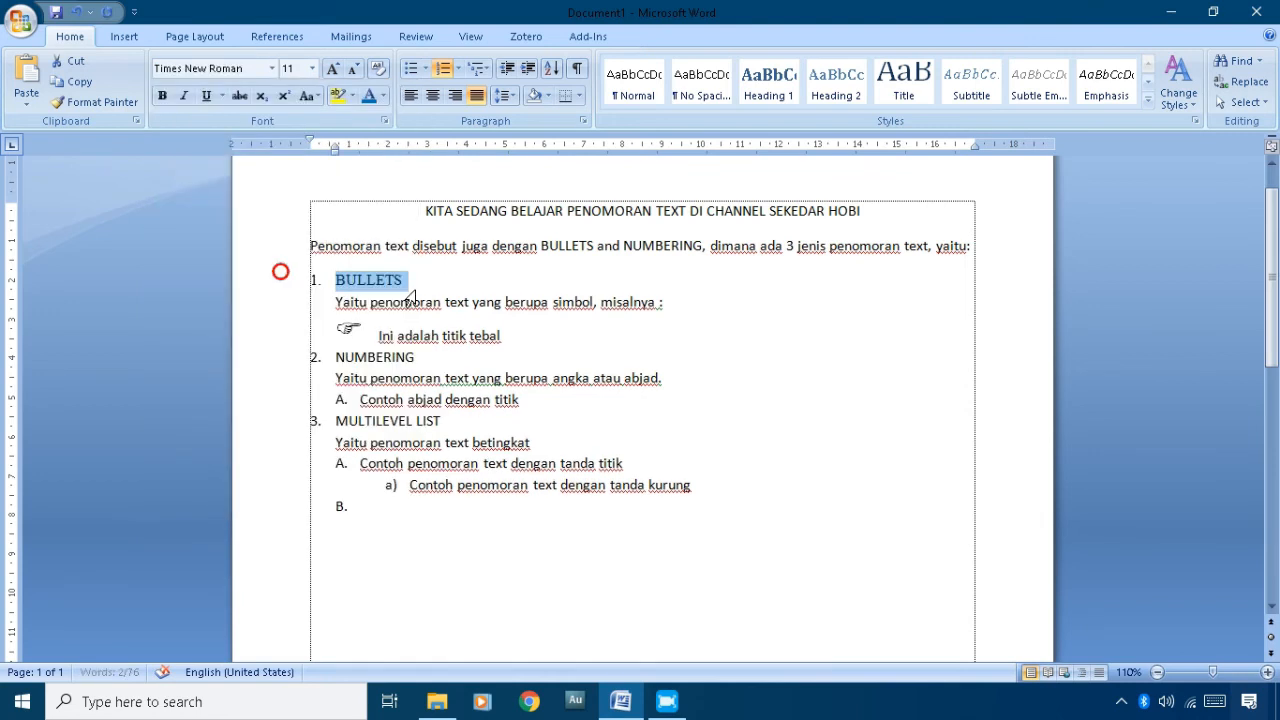
click(165, 100)
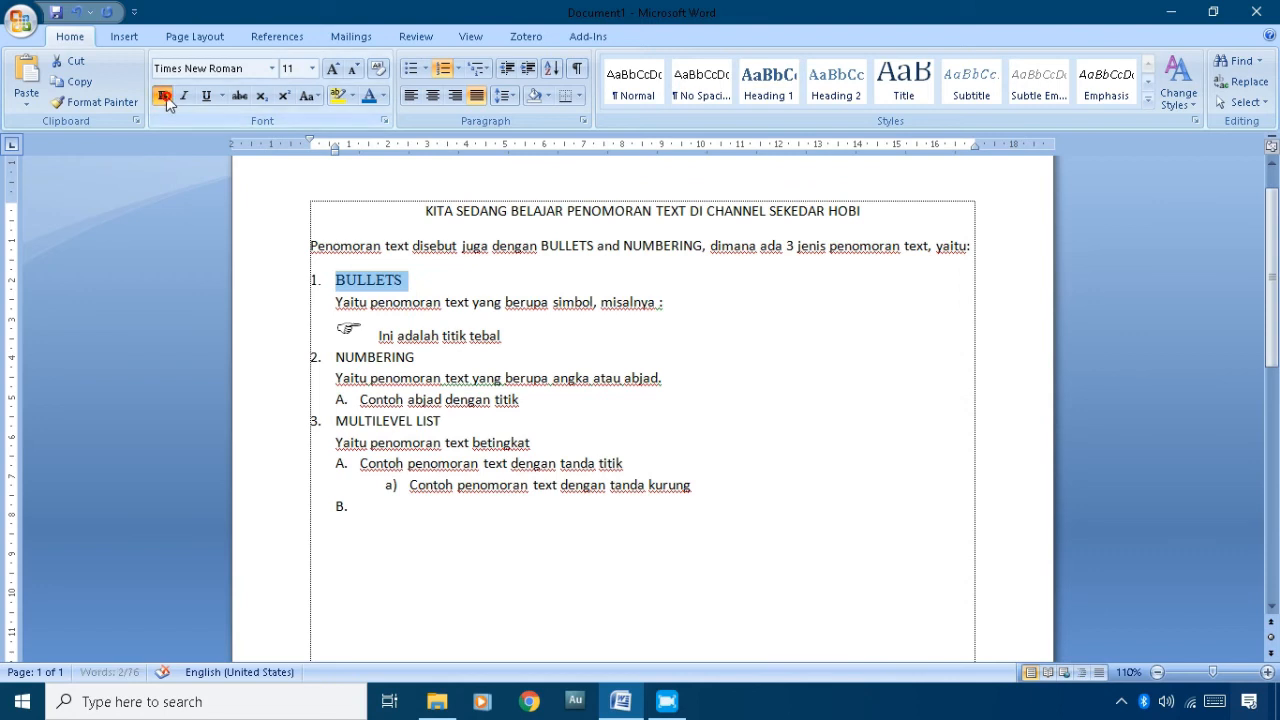
click(369, 100)
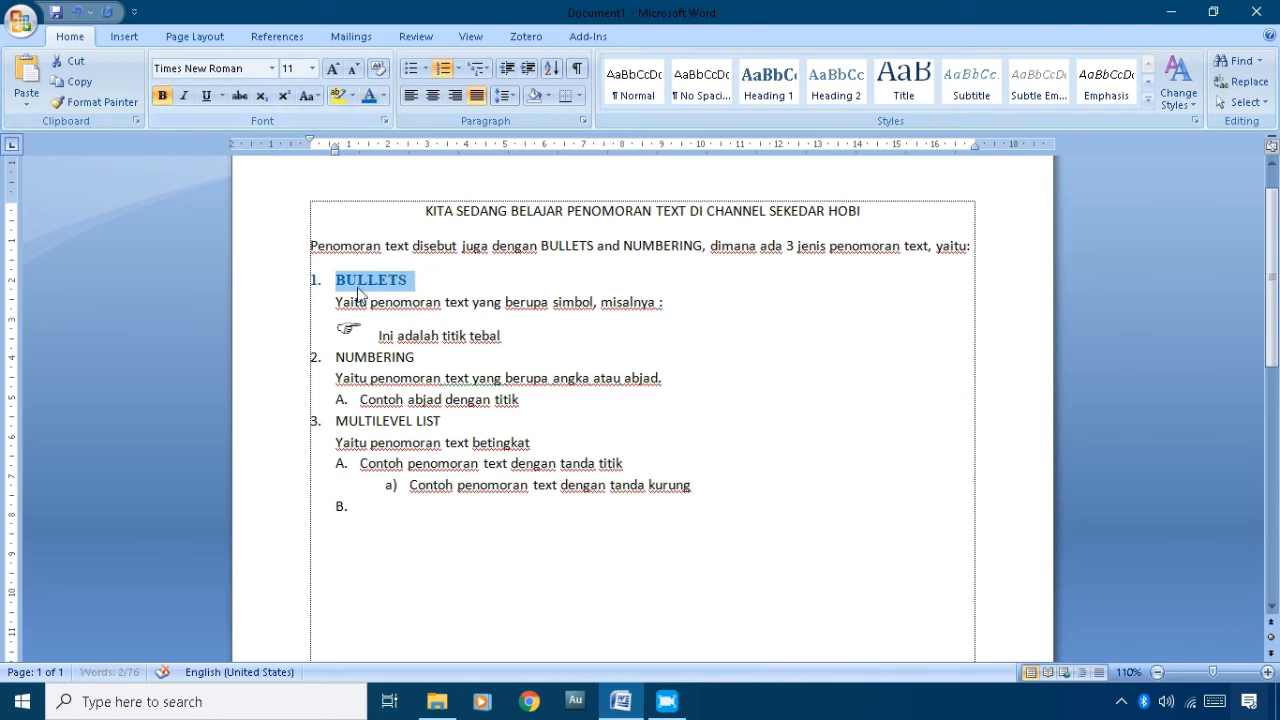
click(358, 284)
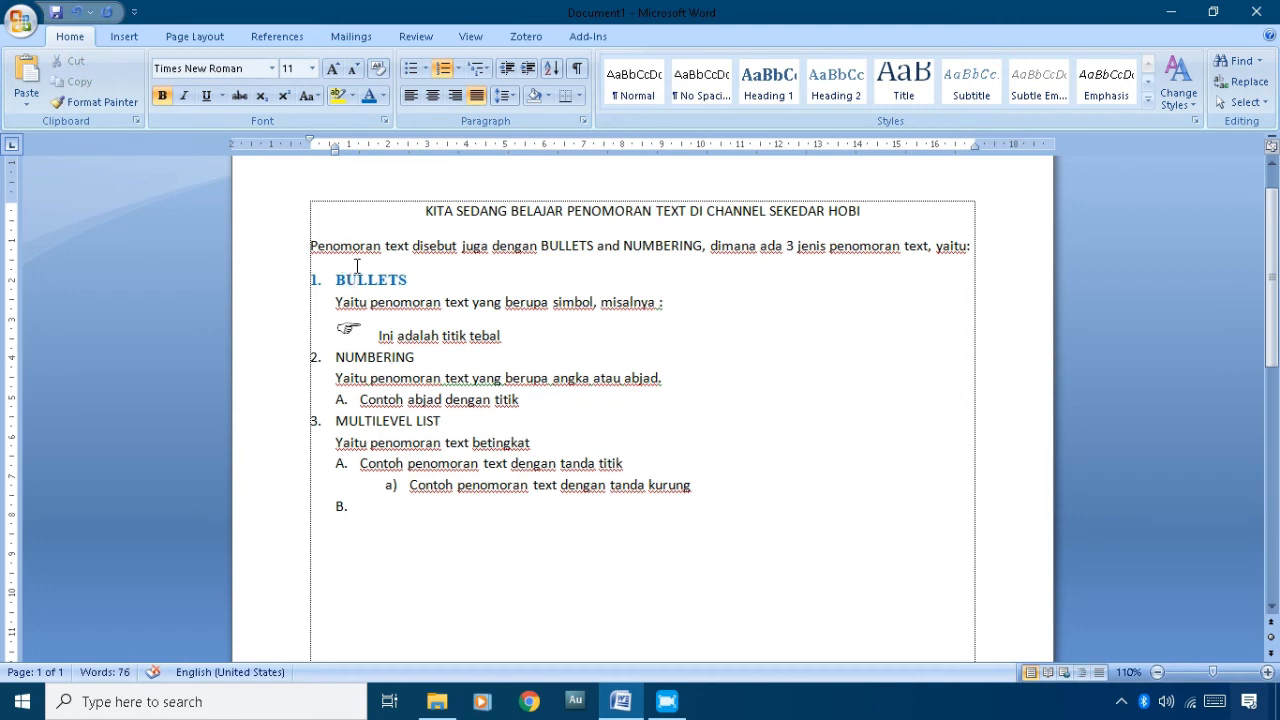
- Format the NUMBERING heading in Times New Roman, bold and blue, to match the BULLETS heading
click(376, 360)
click(359, 280)
double_click(364, 358)
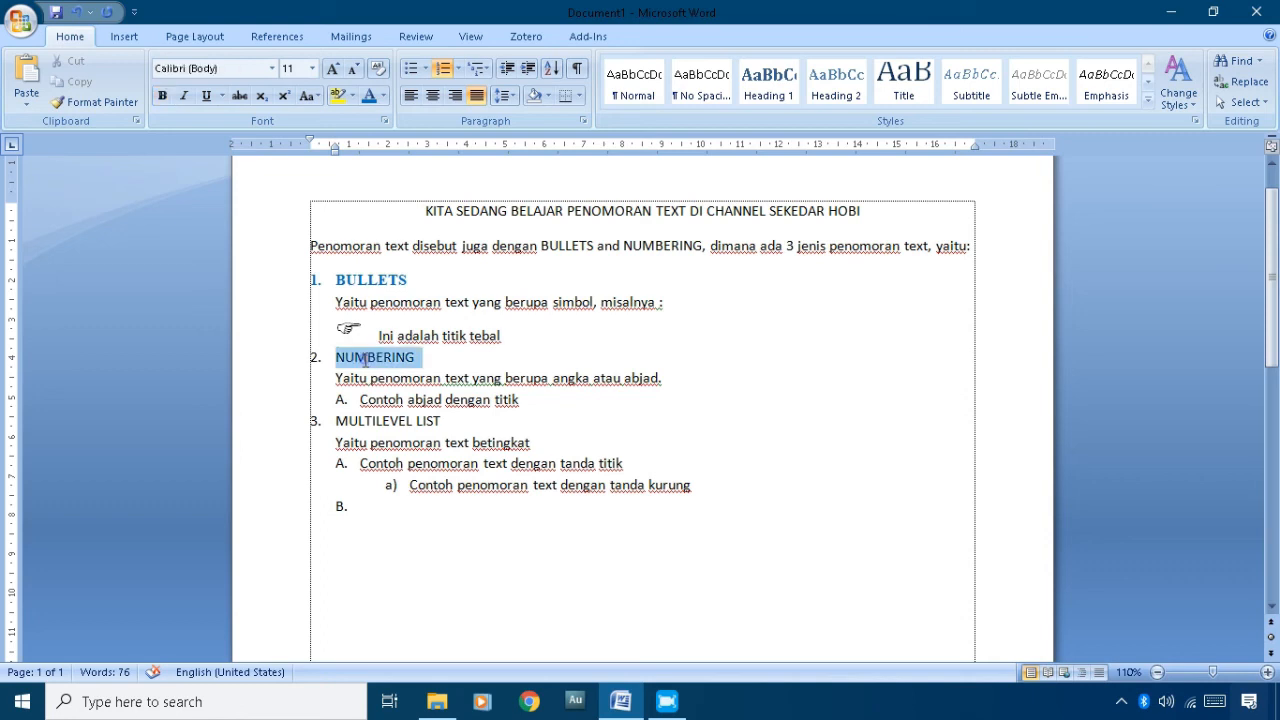
click(271, 68)
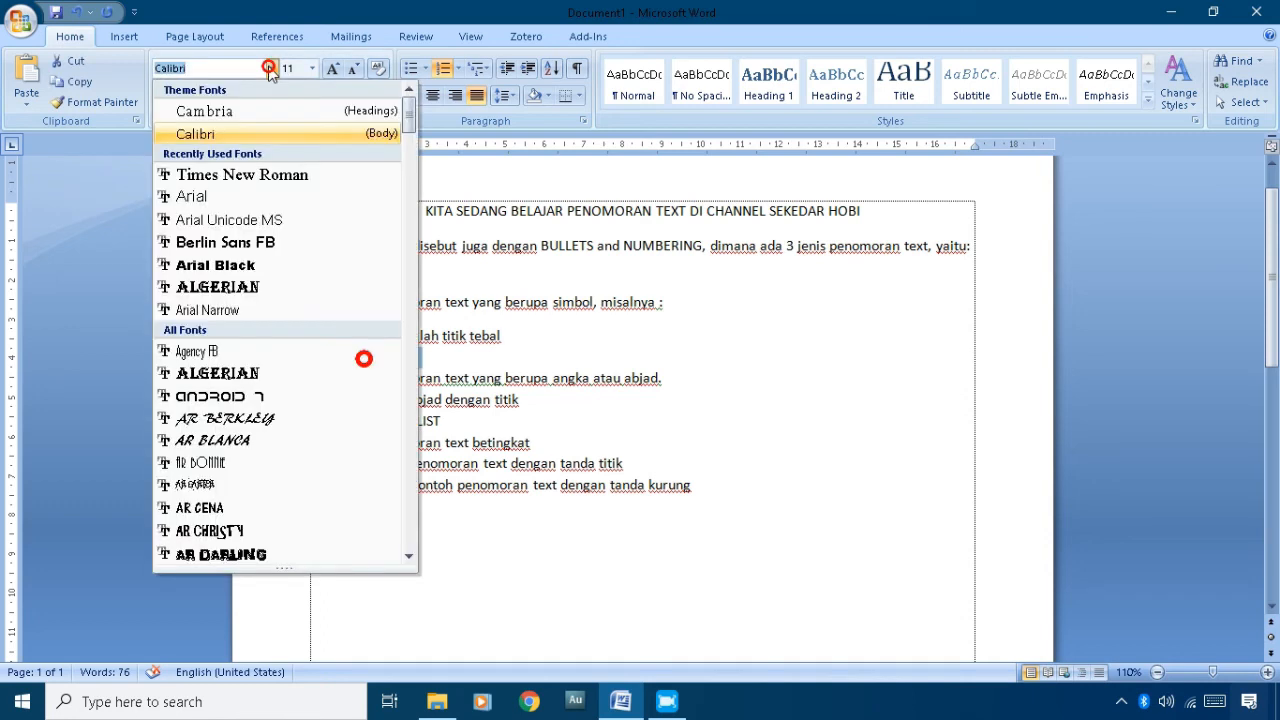
click(267, 175)
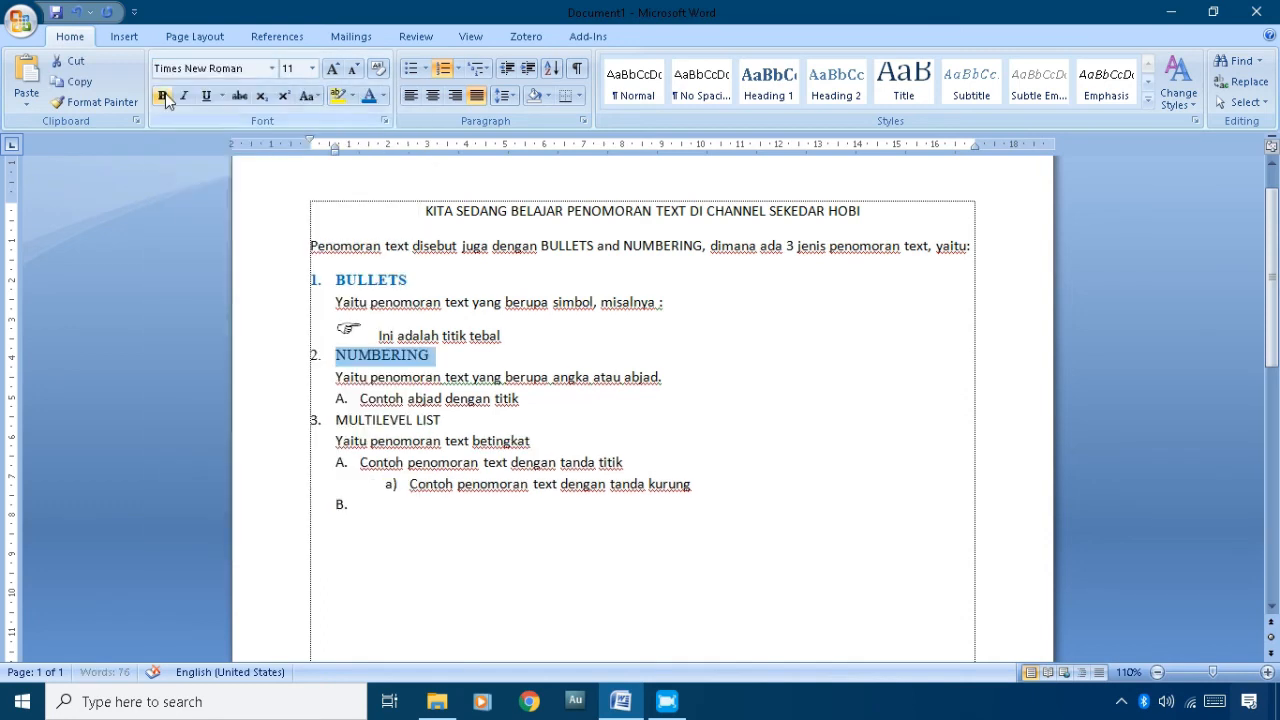
click(164, 97)
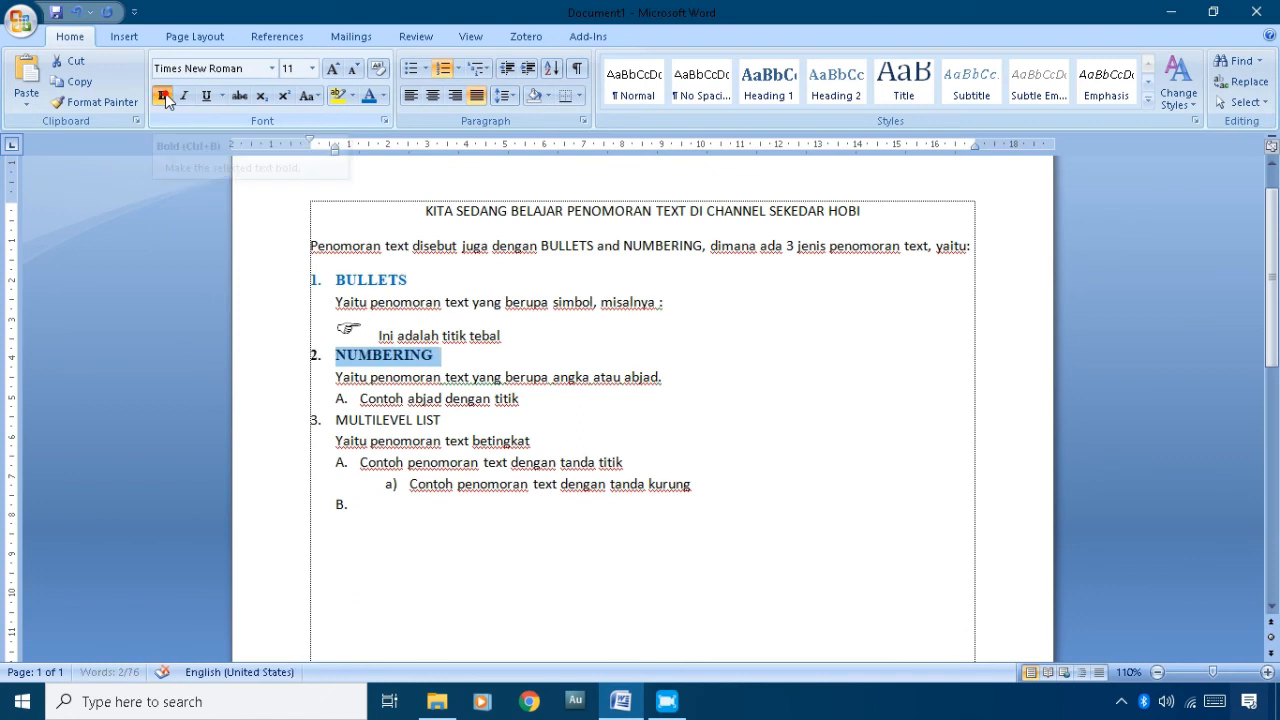
click(368, 97)
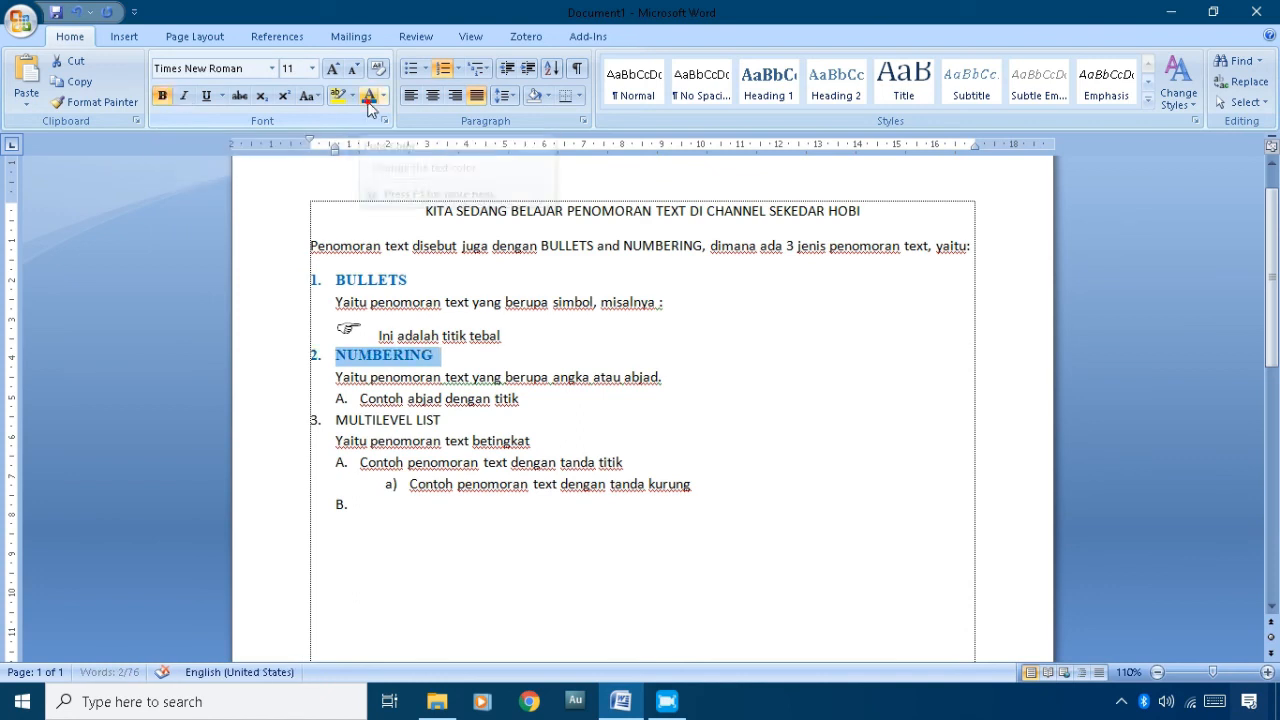
- Format the MULTILEVEL LIST heading in Times New Roman, bold, with blue text
triple_click(382, 420)
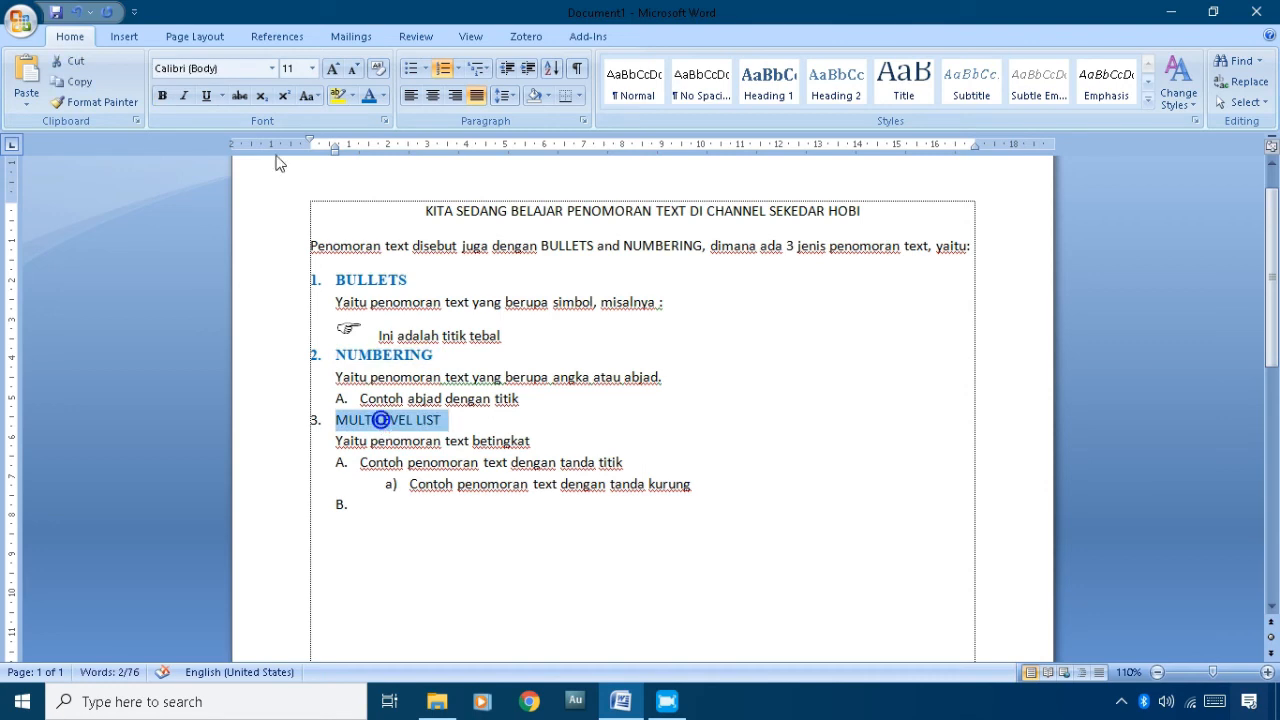
click(272, 69)
click(244, 171)
click(163, 100)
click(371, 102)
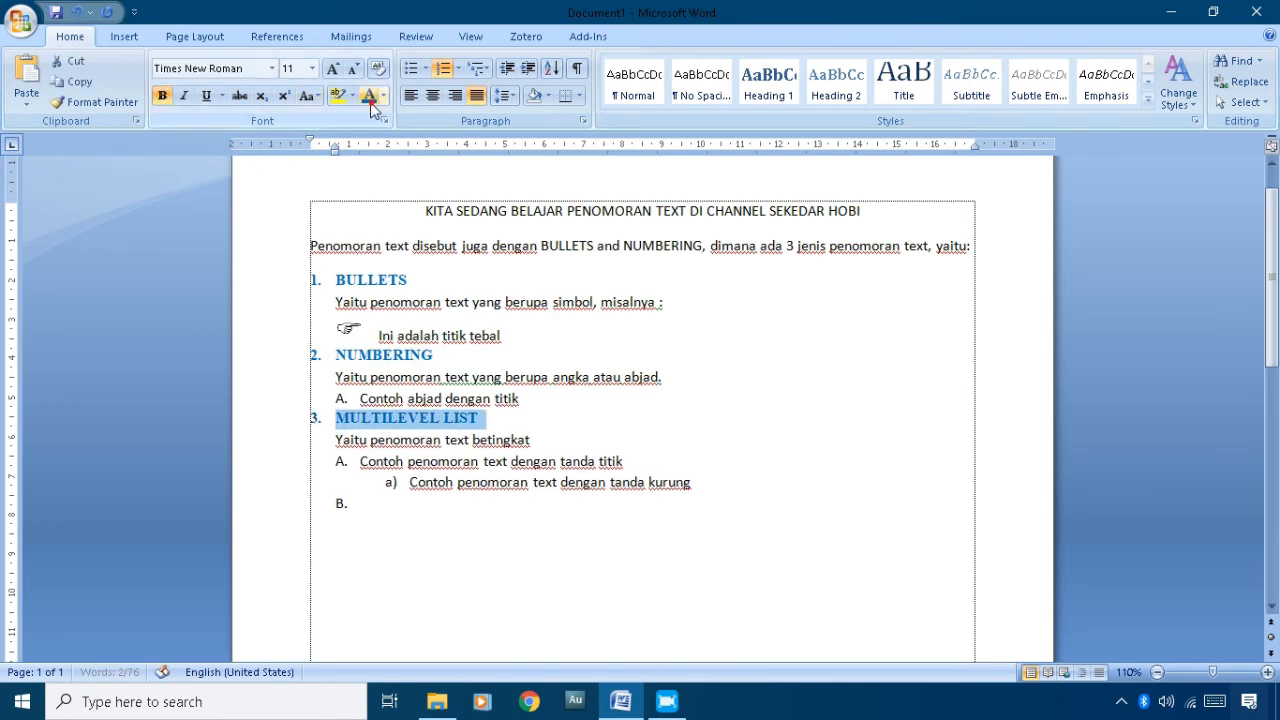
click(390, 418)
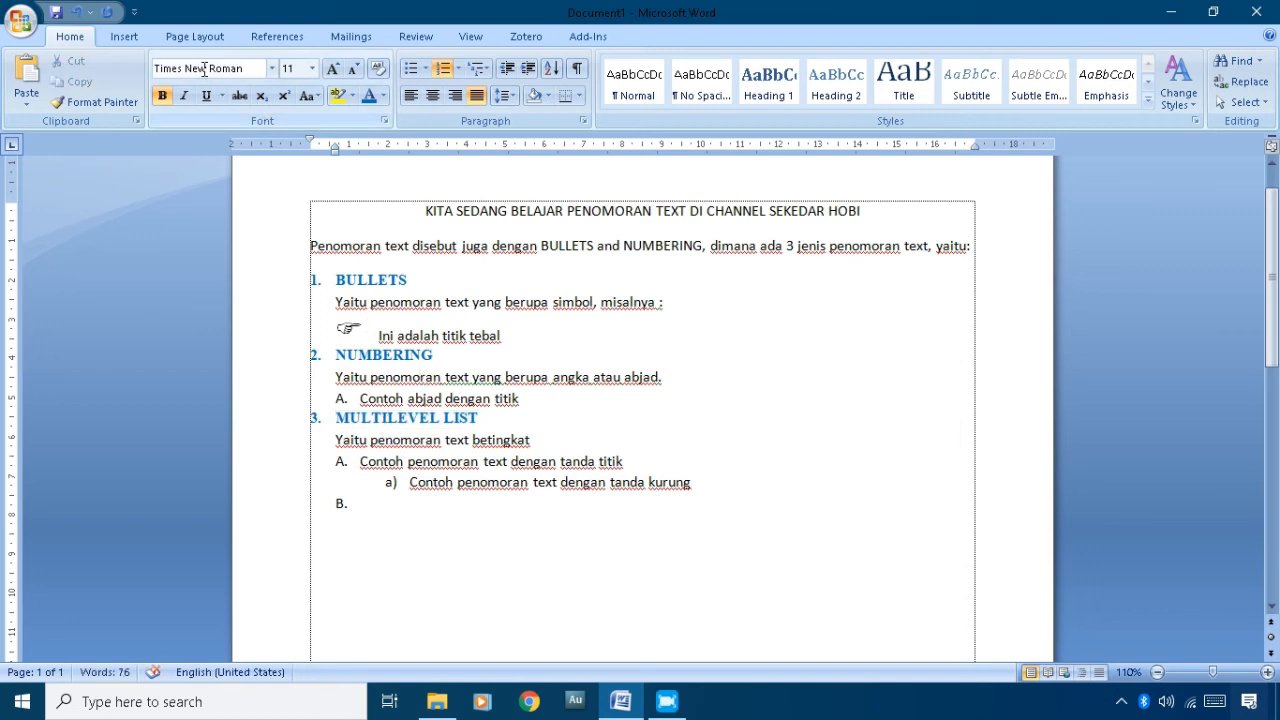
- Undo the font formatting of the MULTILEVEL LIST heading and step back through the NUMBERING heading's formatting
key(ctrl+z)
key(ctrl+z)
key(ctrl+z)
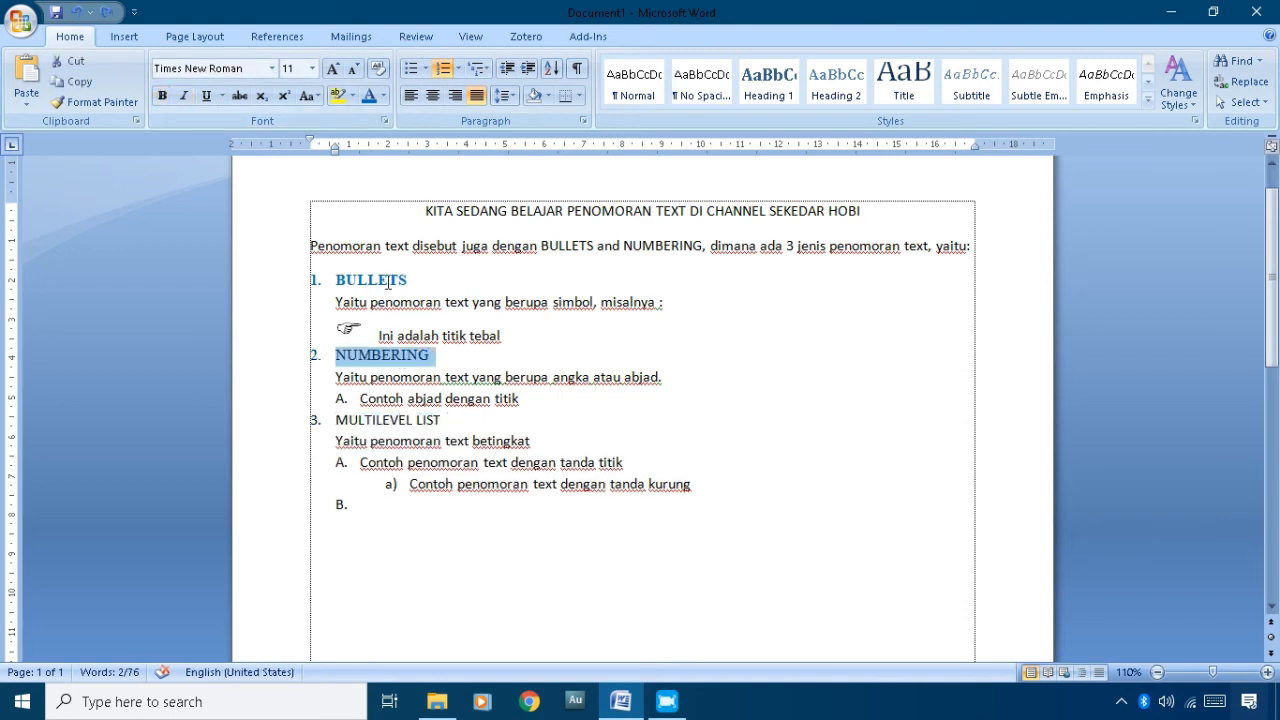
key(ctrl+y)
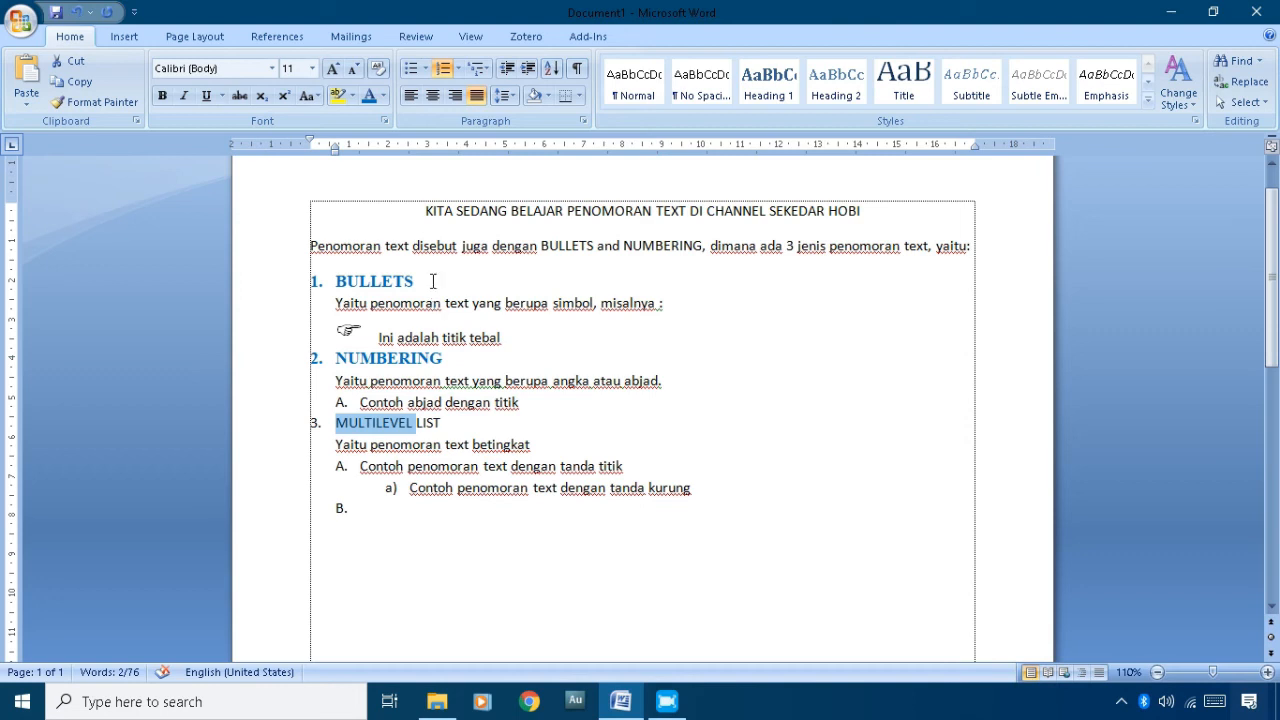
- Try adding a filler list item below the BULLETS heading to test its formatting, and remove it again
click(430, 281)
key(Return)
text(hrgsjagdhas ds a)
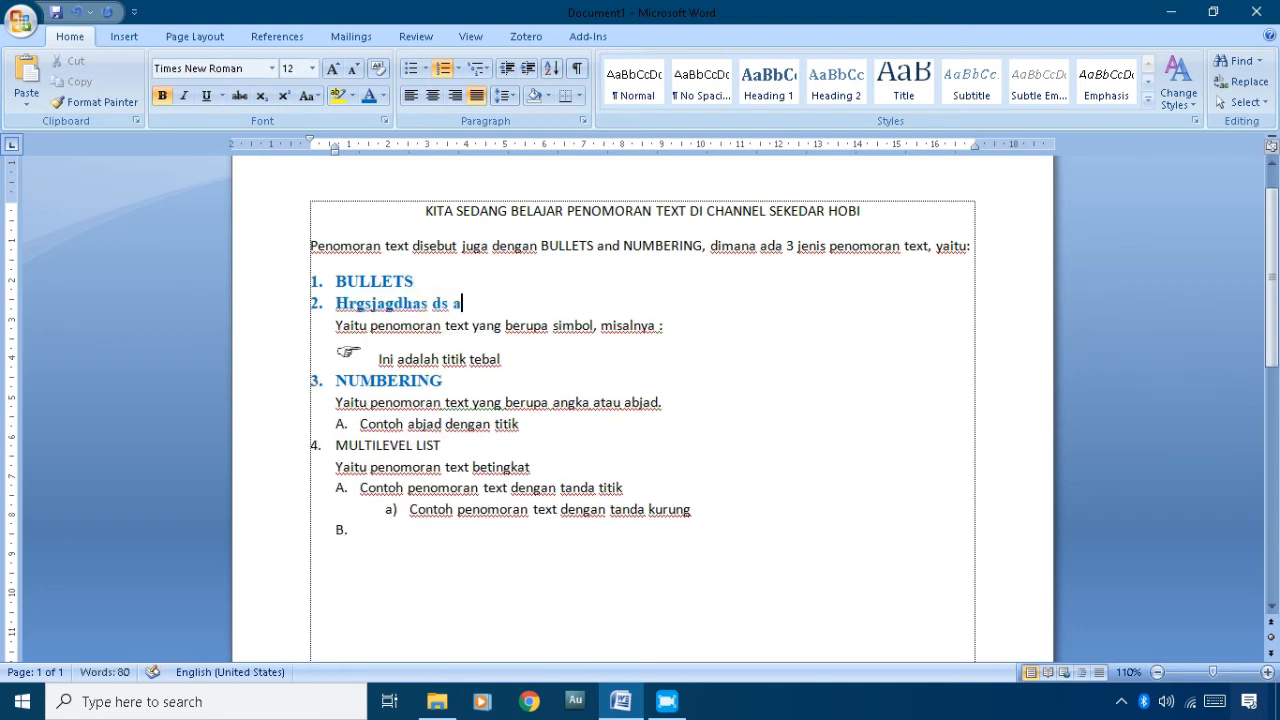
key(BackSpace)
key(BackSpace)
key(BackSpace)
key(BackSpace)
key(BackSpace)
key(ctrl+z)
key(ctrl+z)
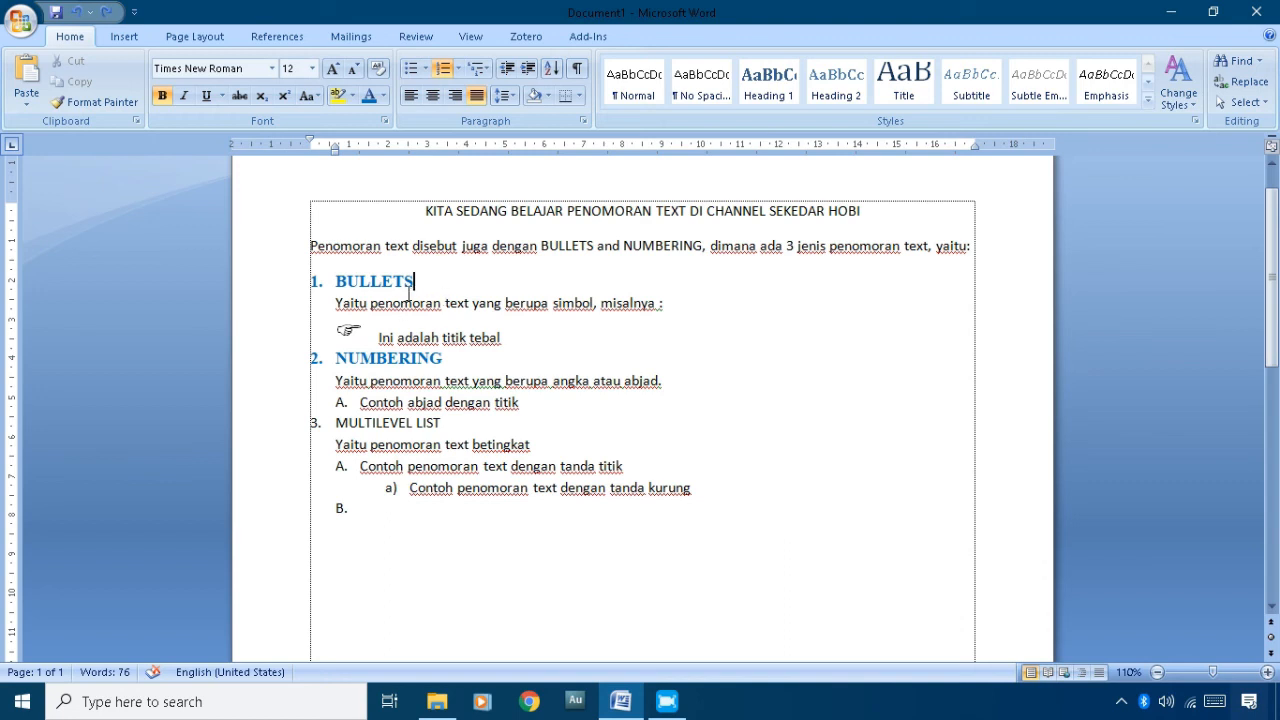
- Undo the NUMBERING heading's Times New Roman, bold and blue formatting
key(ctrl+z)
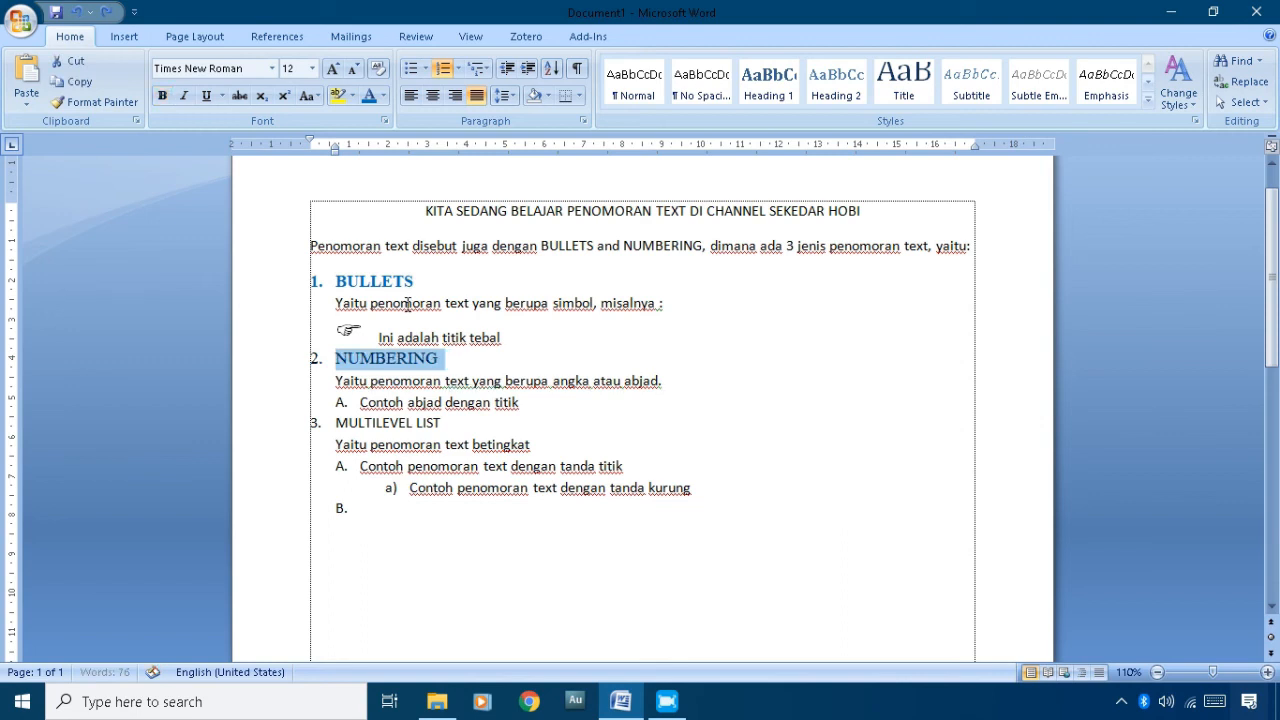
key(ctrl+z)
key(ctrl+y)
key(ctrl+z)
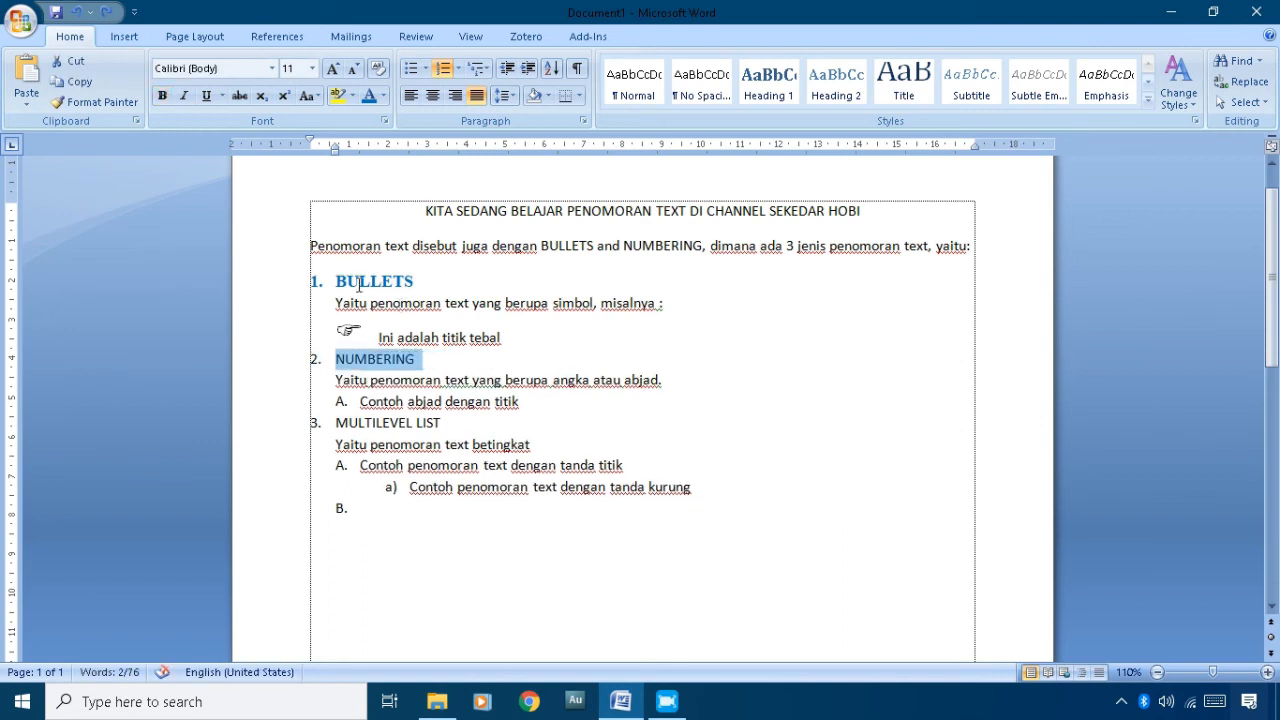
- Format the NUMBERING and MULTILEVEL LIST headings together in 12 pt Times New Roman, bold, with blue text
click(357, 283)
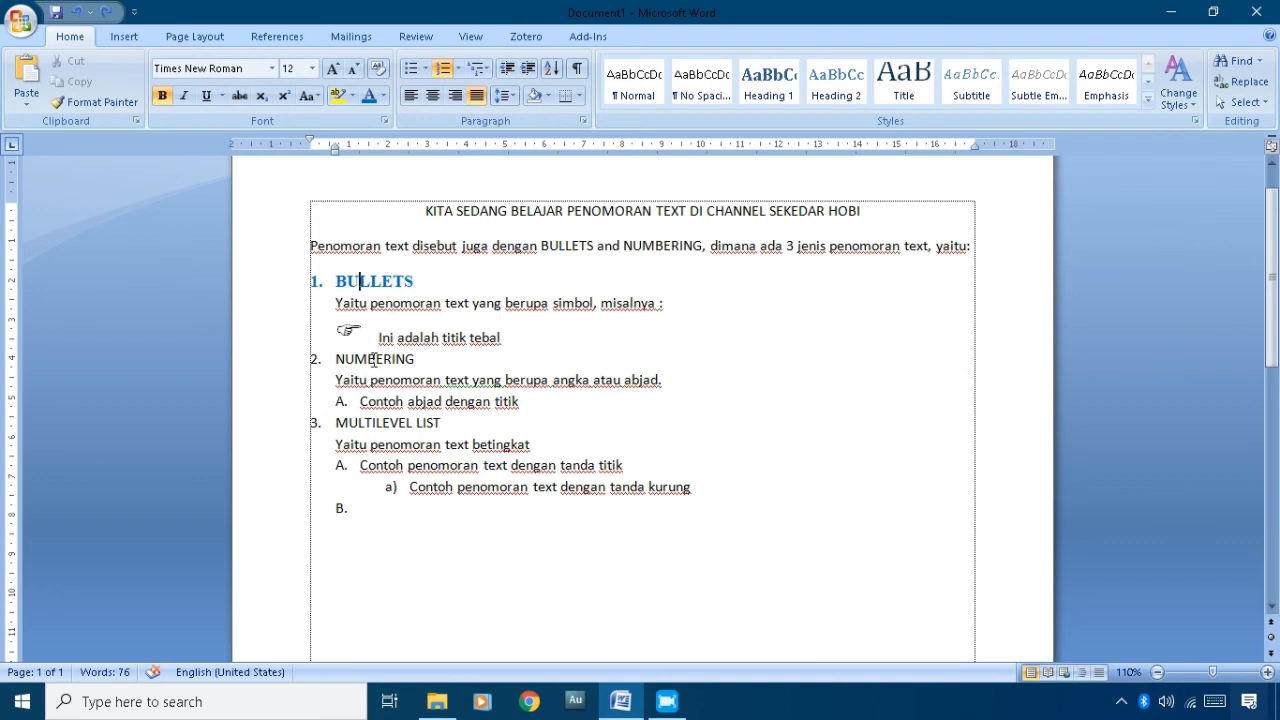
click(278, 367)
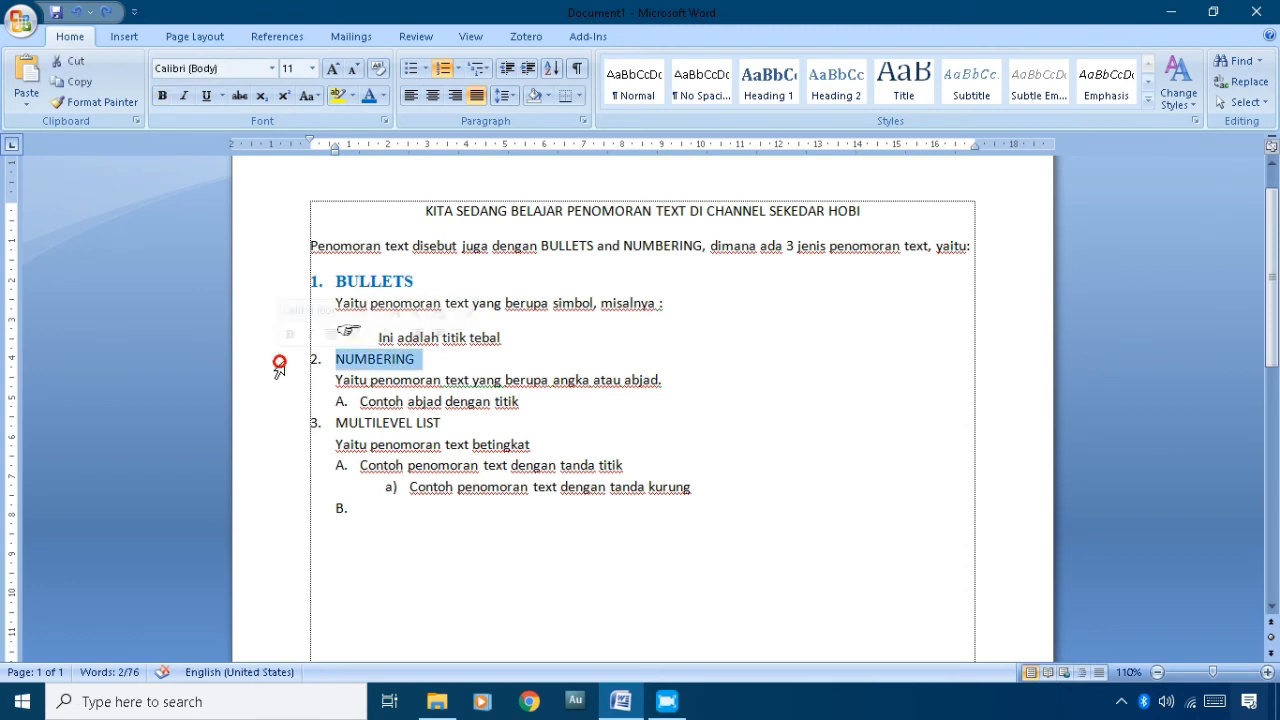
ctrl+click(287, 429)
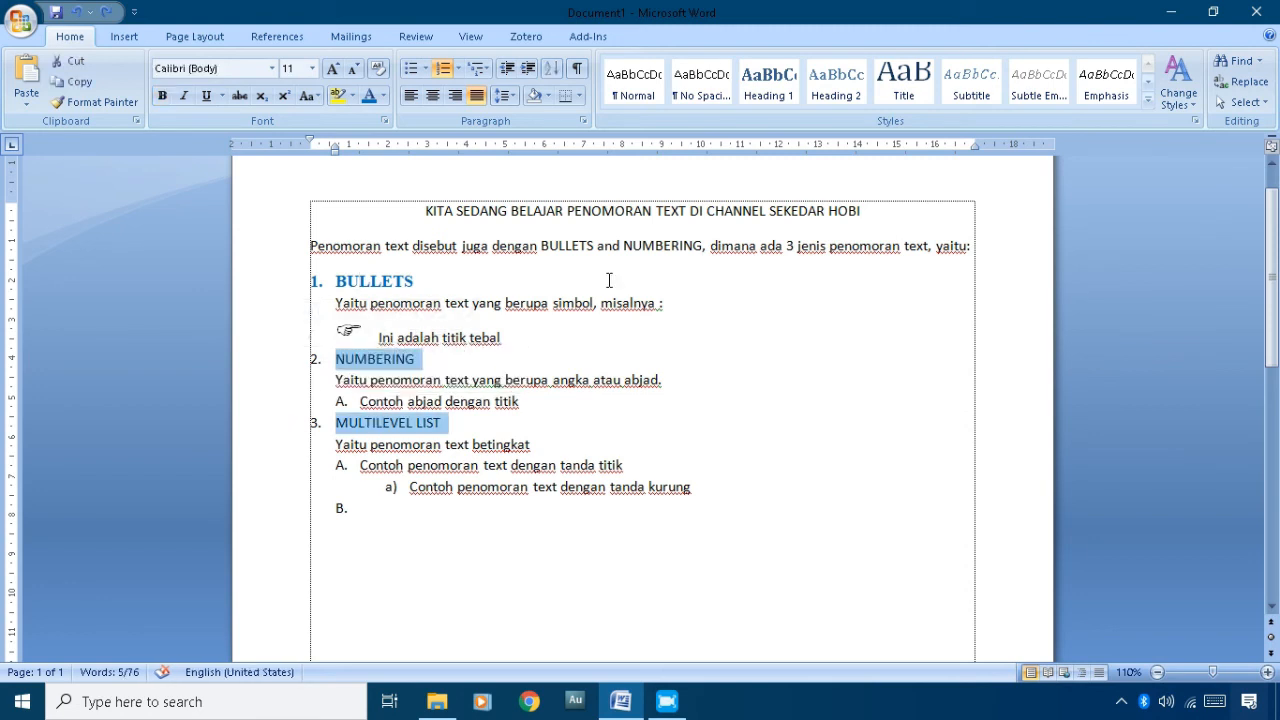
click(271, 68)
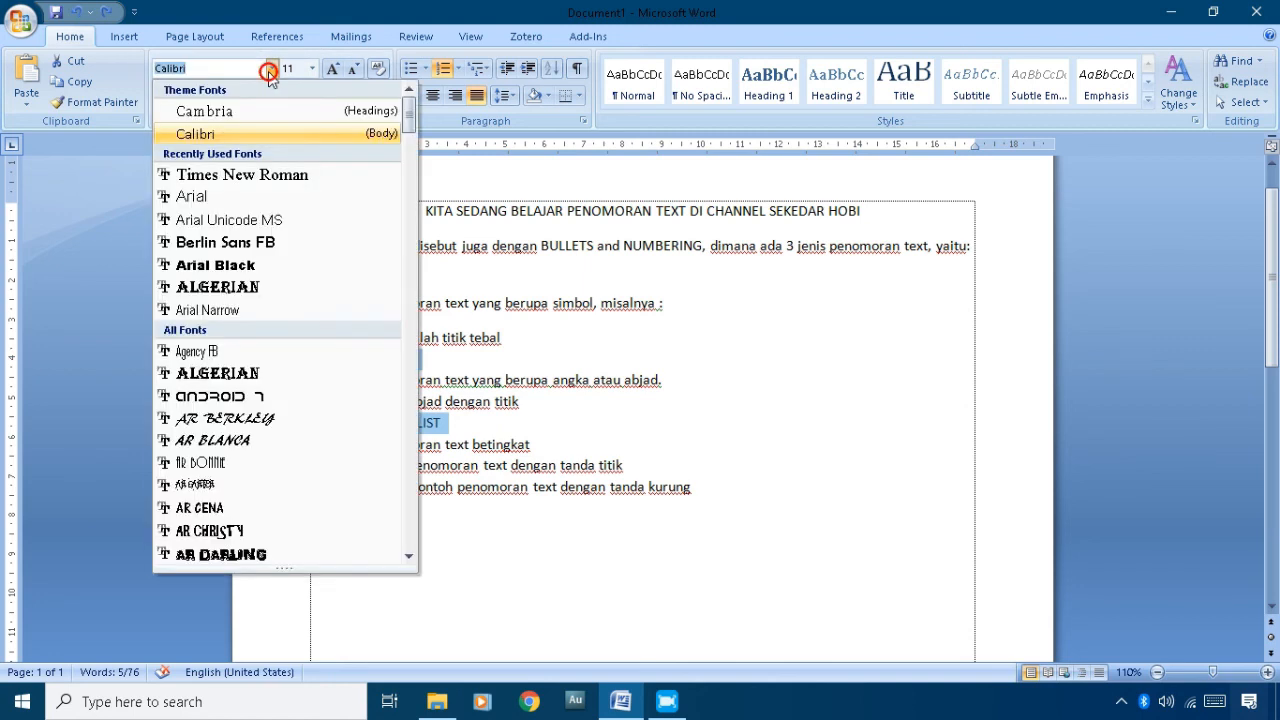
click(252, 176)
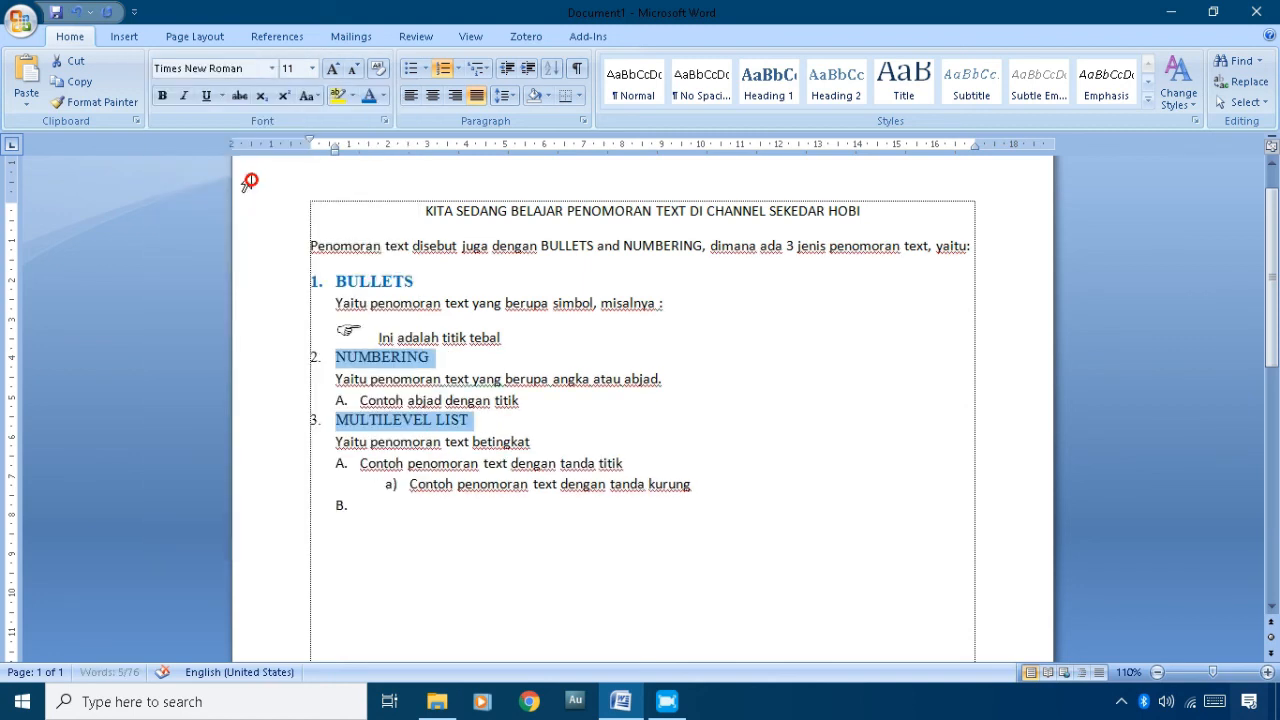
click(311, 70)
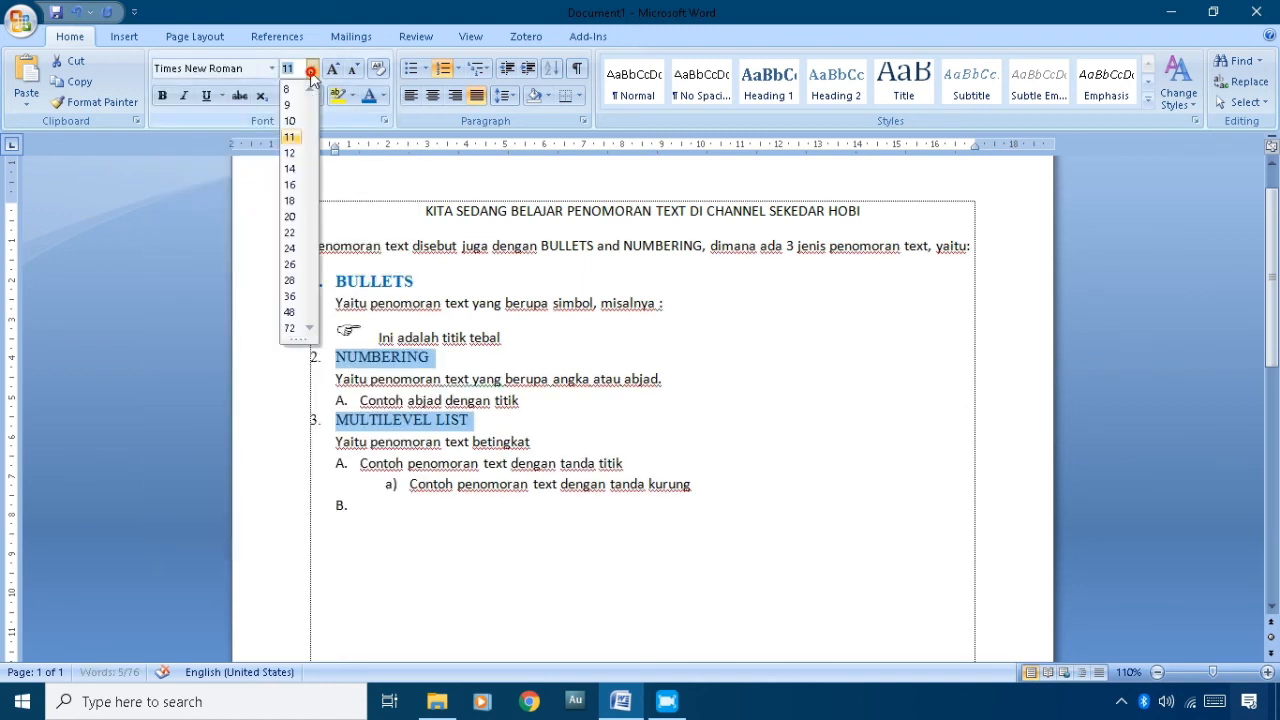
click(291, 151)
key(ctrl+b)
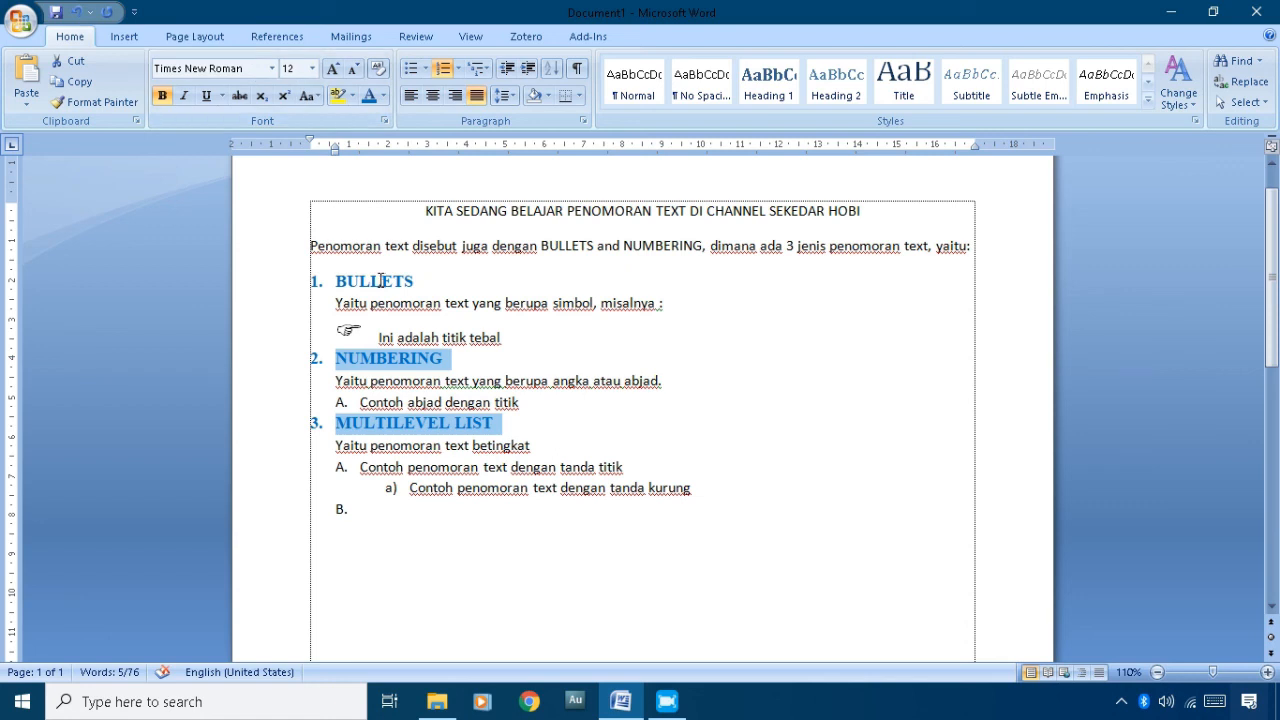
- Revert the font formatting just applied to the NUMBERING and MULTILEVEL LIST headings
key(ctrl+b)
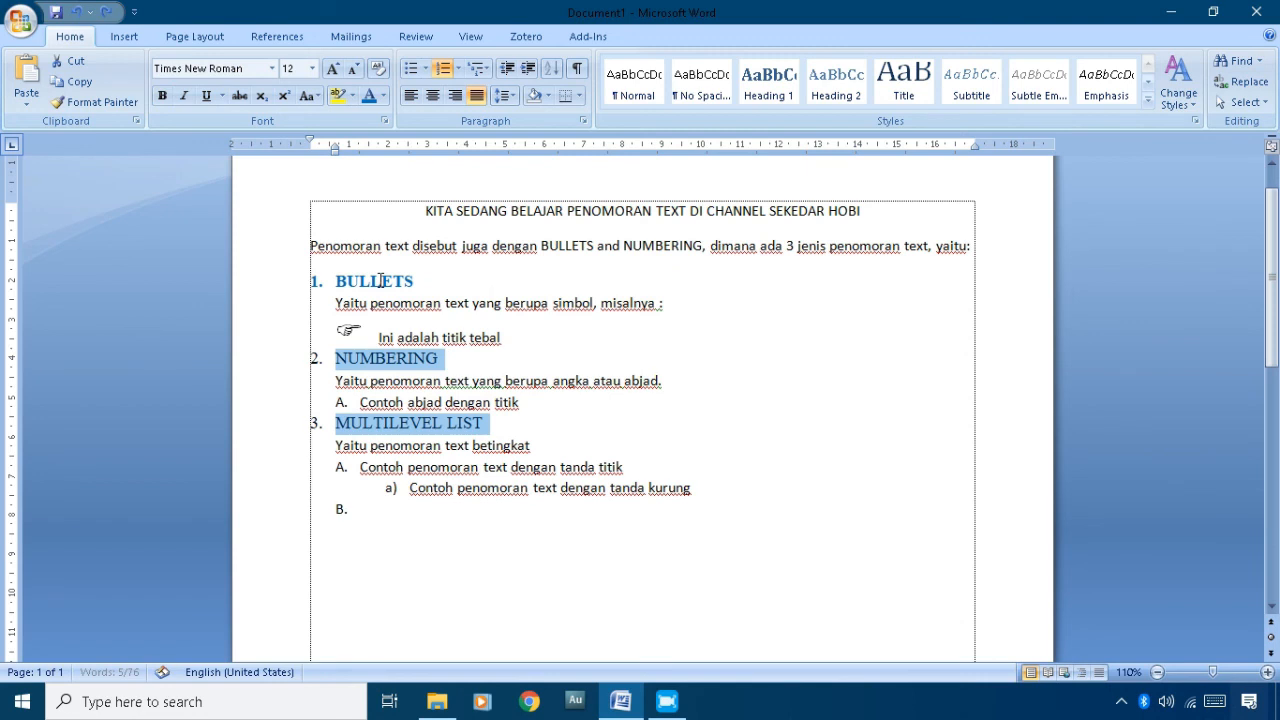
key(ctrl+space)
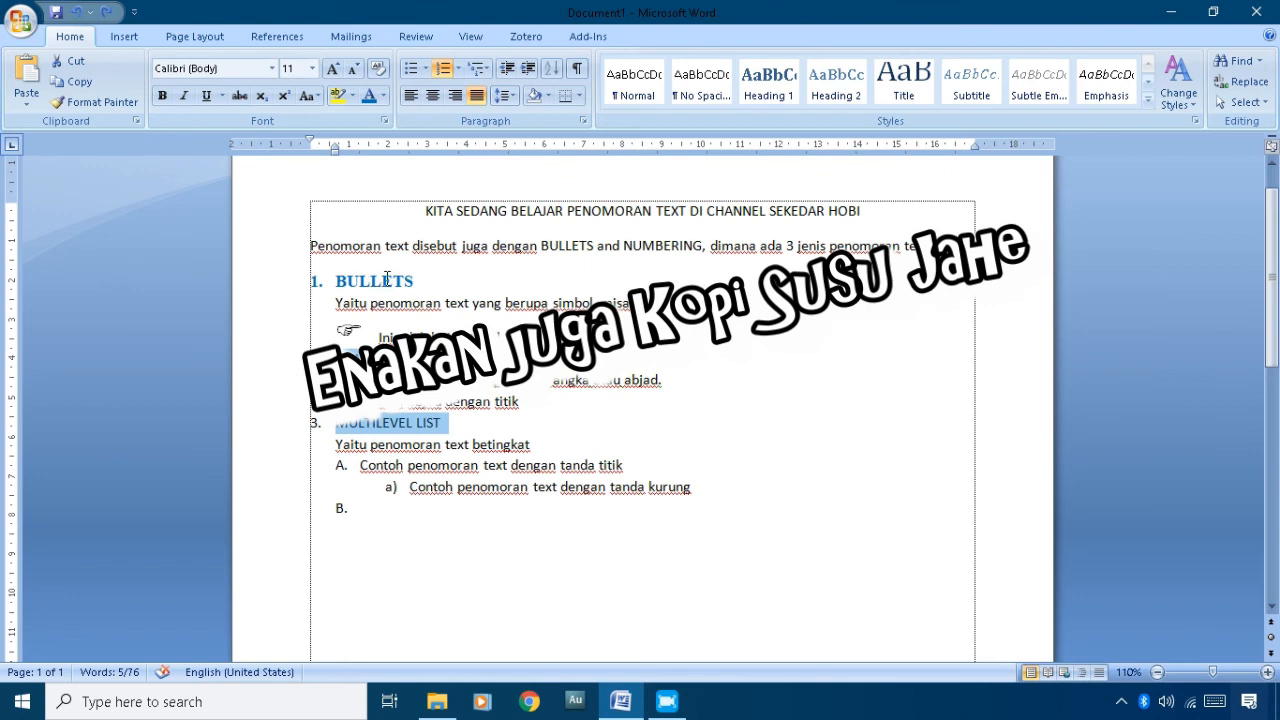
- Copy the word "text" from the introductory sentence and paste it below the lists, removing the empty item B
click(397, 249)
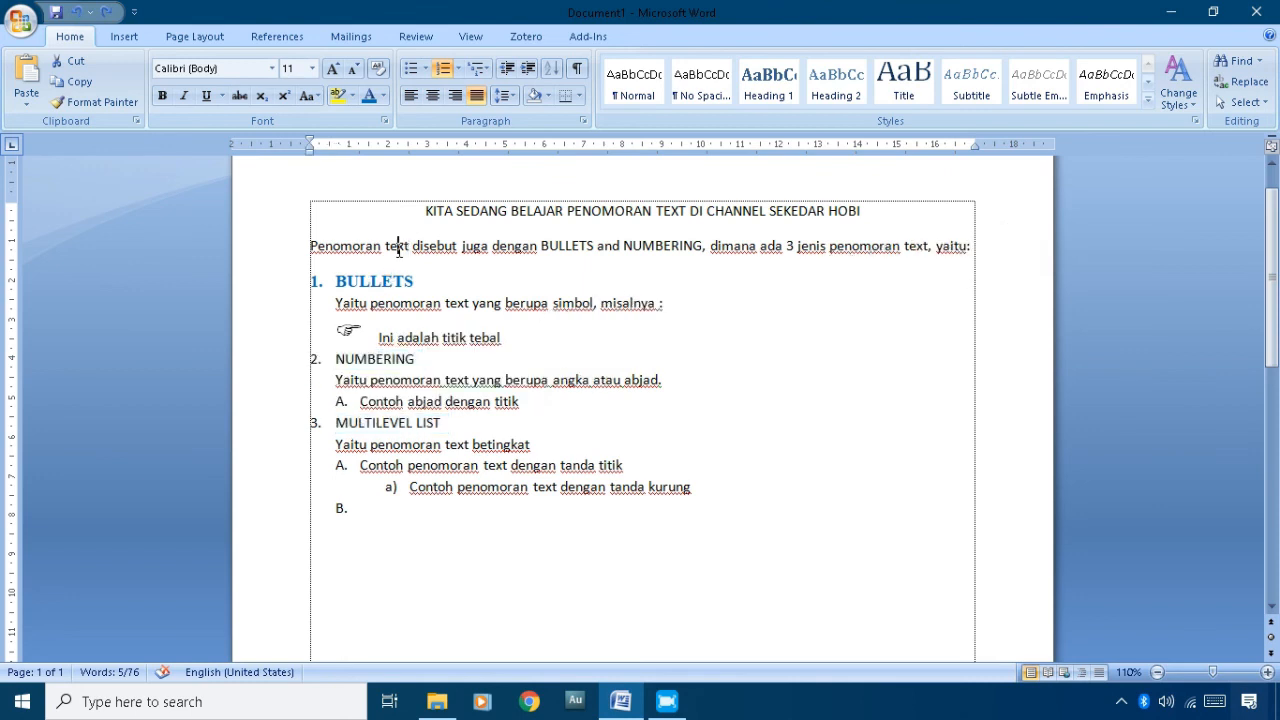
right_click(397, 249)
click(427, 286)
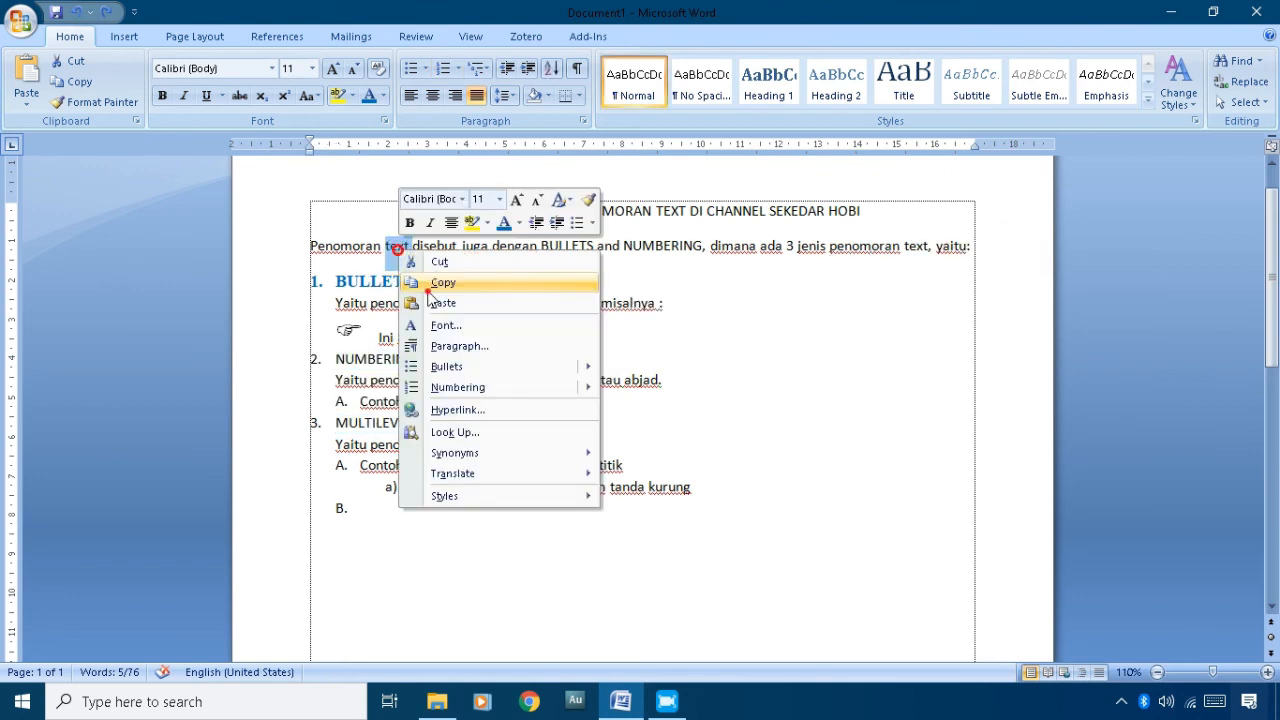
click(456, 512)
key(BackSpace)
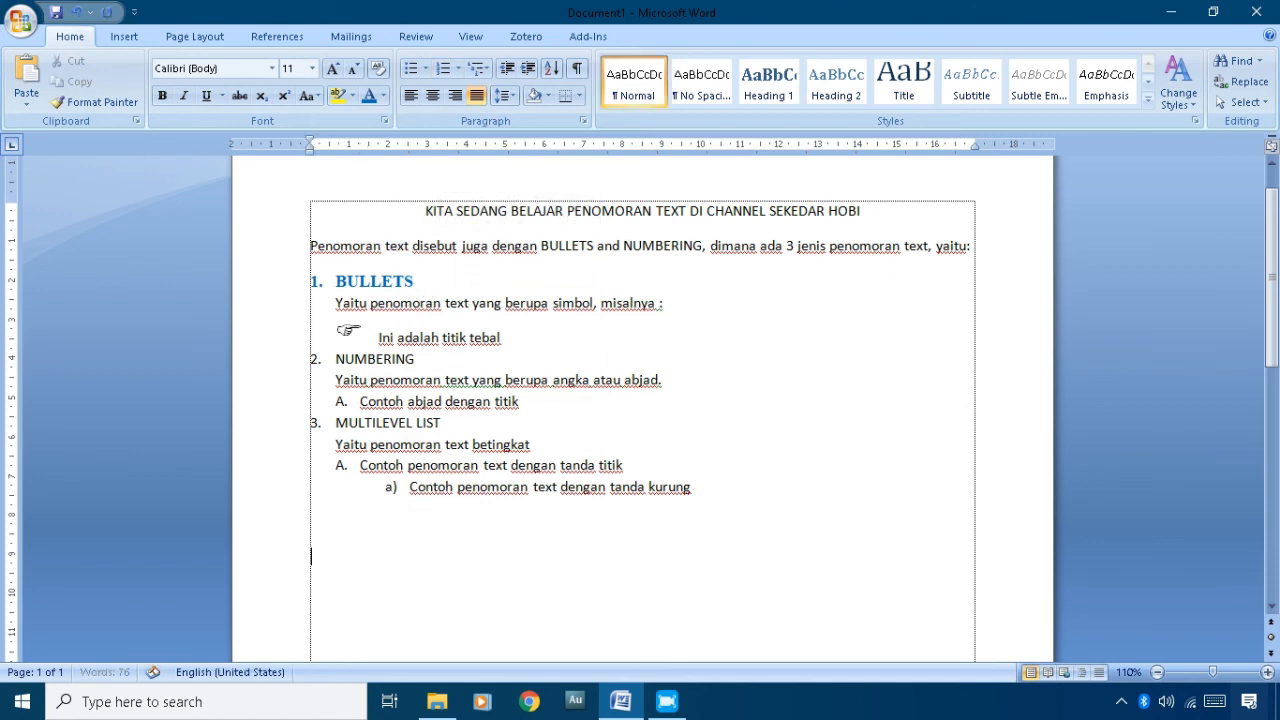
key(Return)
key(Return)
key(ctrl+v)
- Copy the BULLETS heading's formatting onto the NUMBERING heading with Format Painter
click(383, 282)
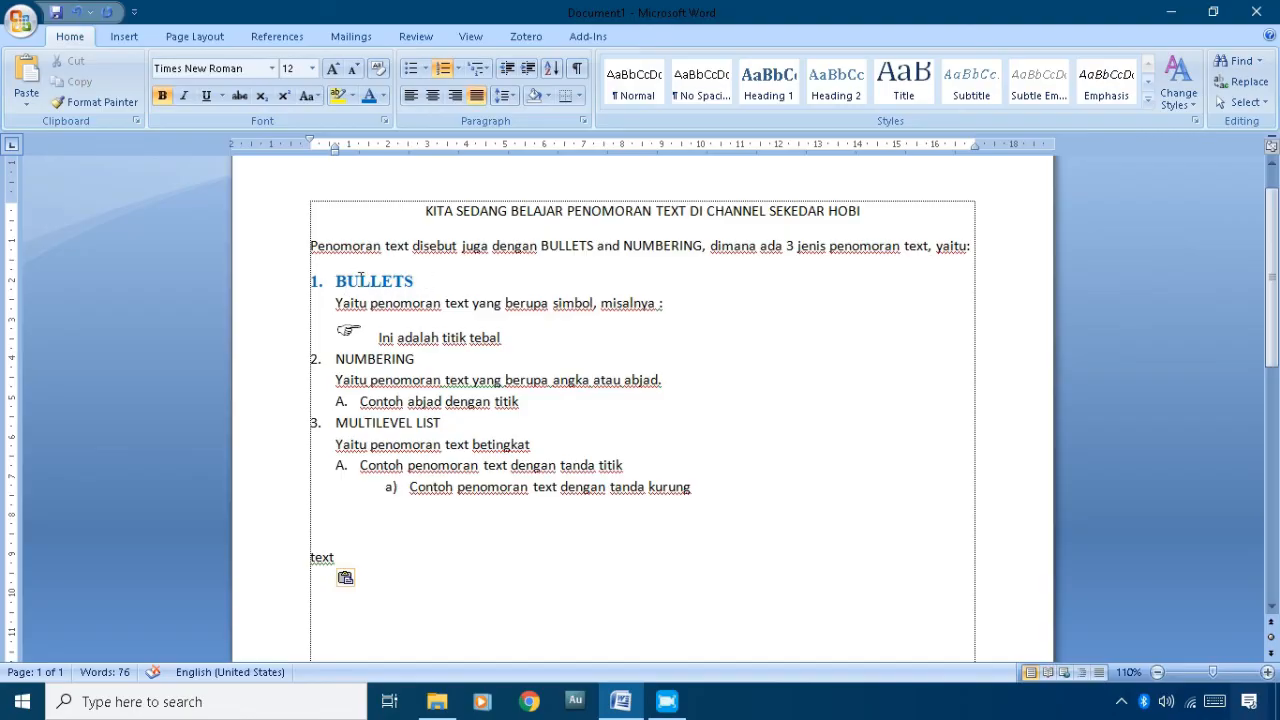
click(372, 281)
click(110, 110)
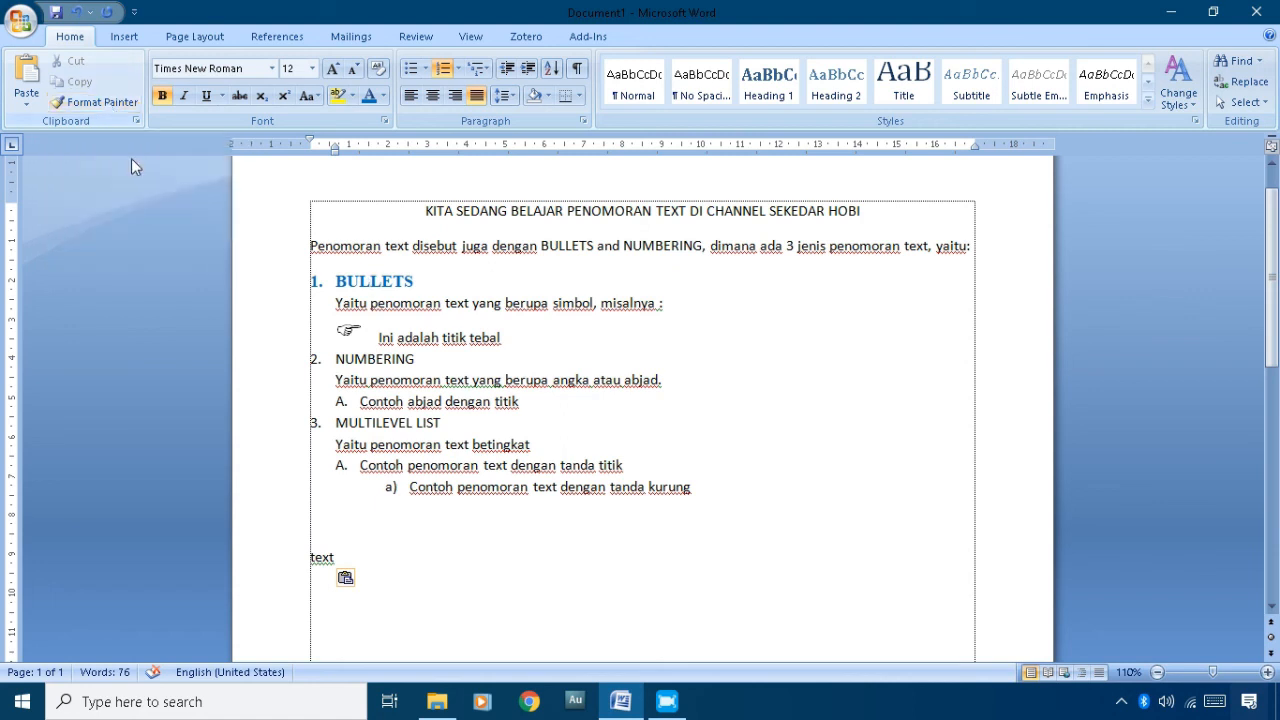
click(111, 107)
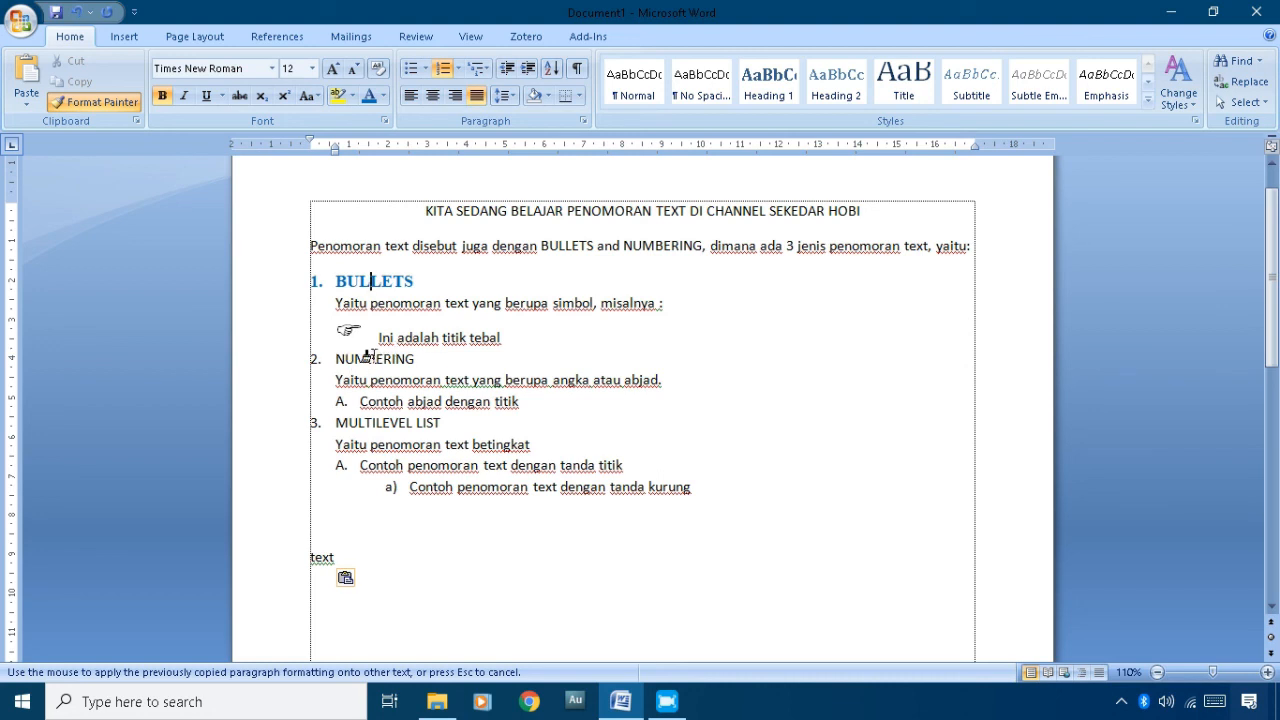
drag(428, 358, 302, 366)
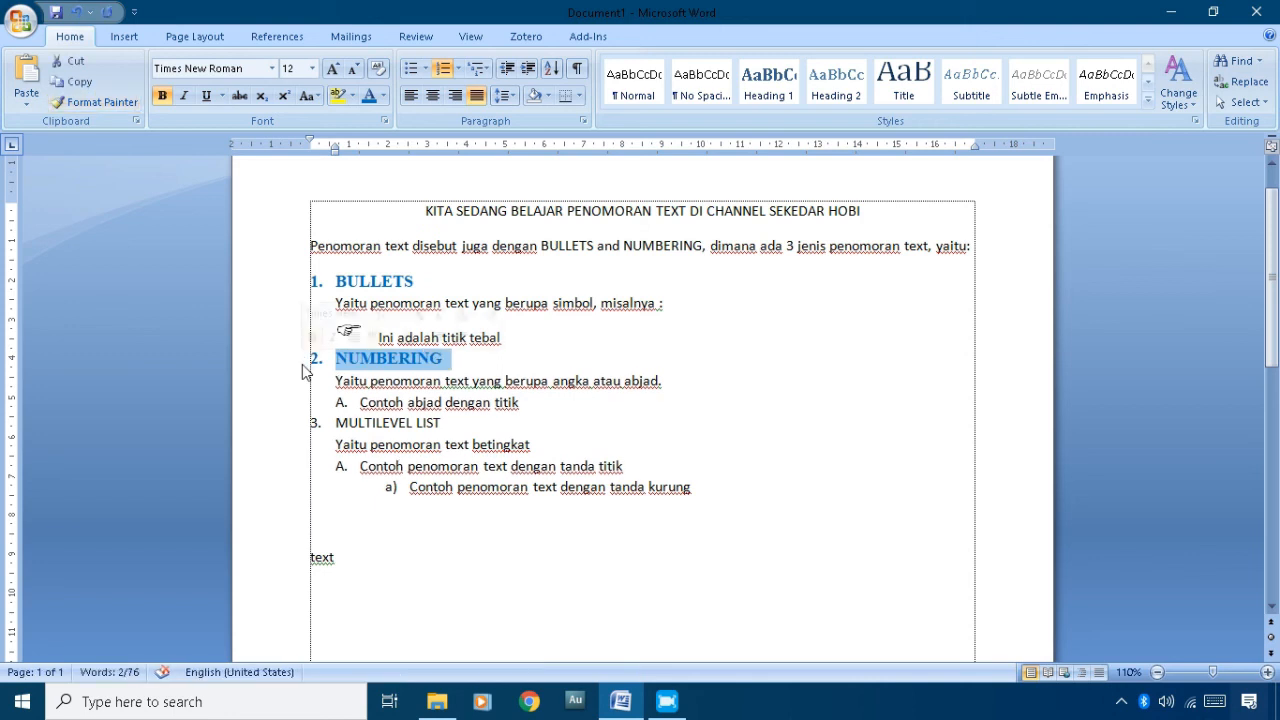
- Copy the NUMBERING heading's formatting onto the MULTILEVEL LIST heading with Format Painter
click(368, 362)
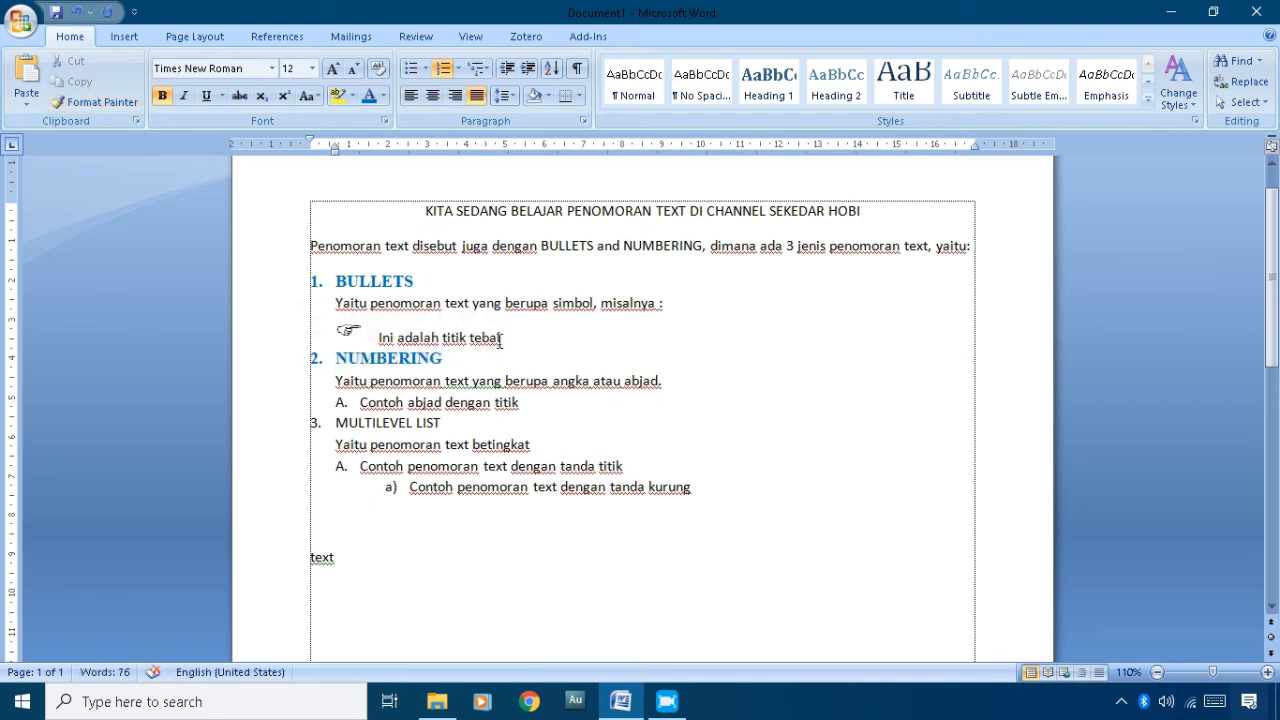
click(271, 68)
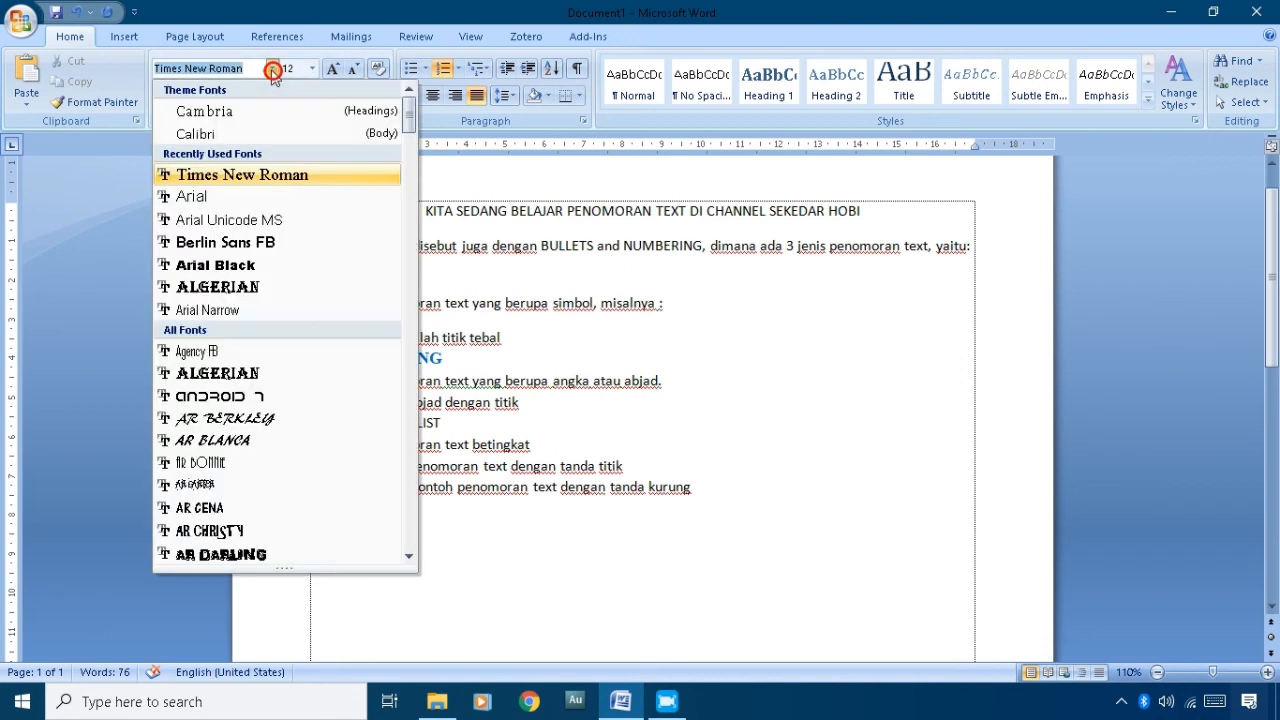
click(300, 18)
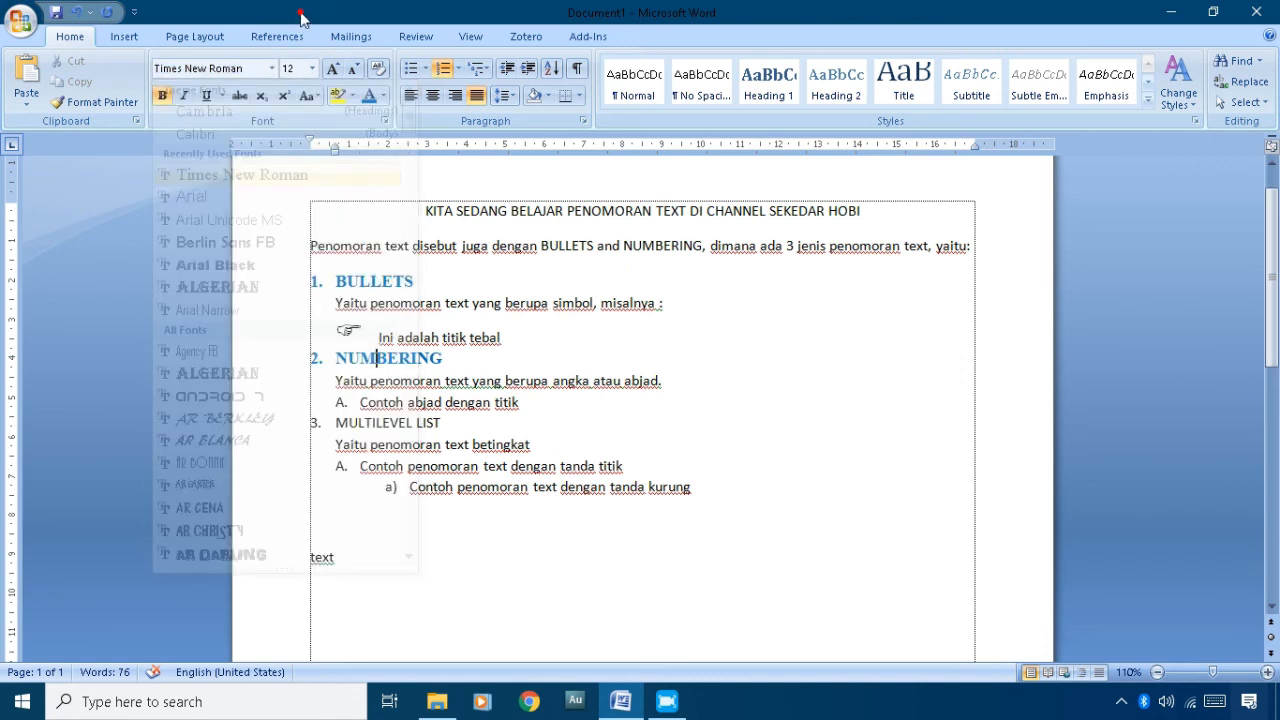
click(120, 103)
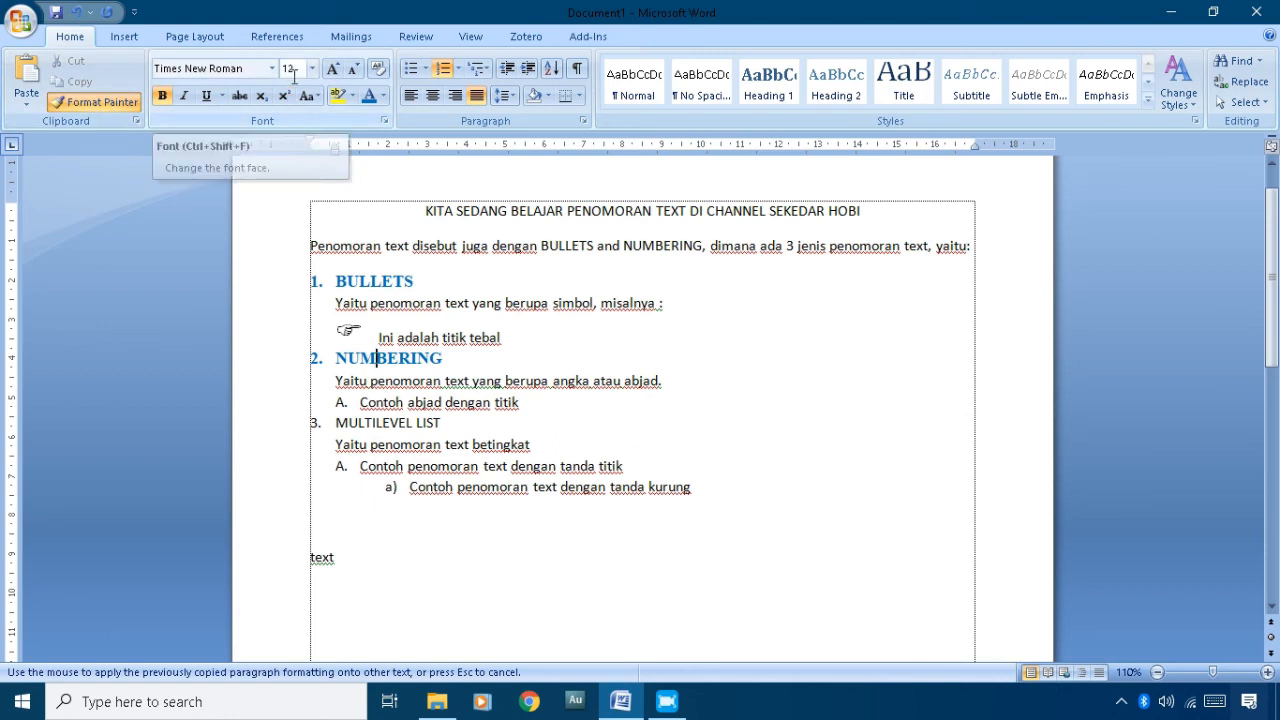
click(394, 422)
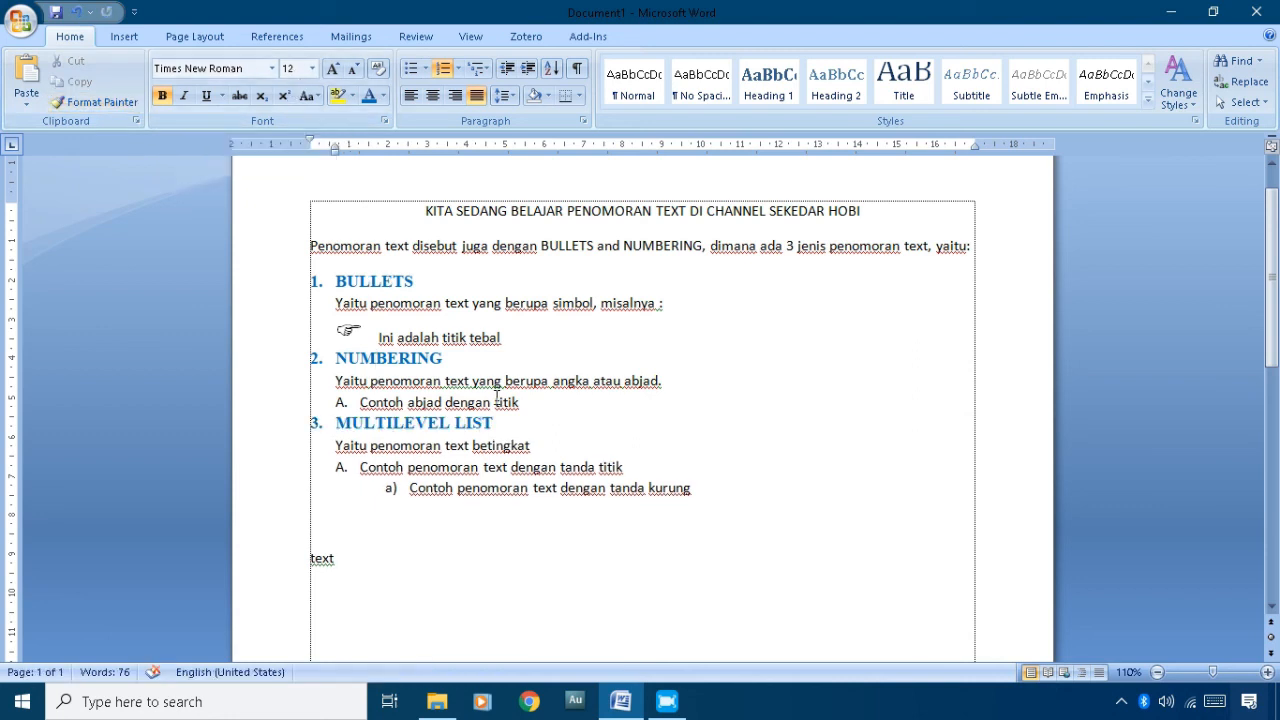